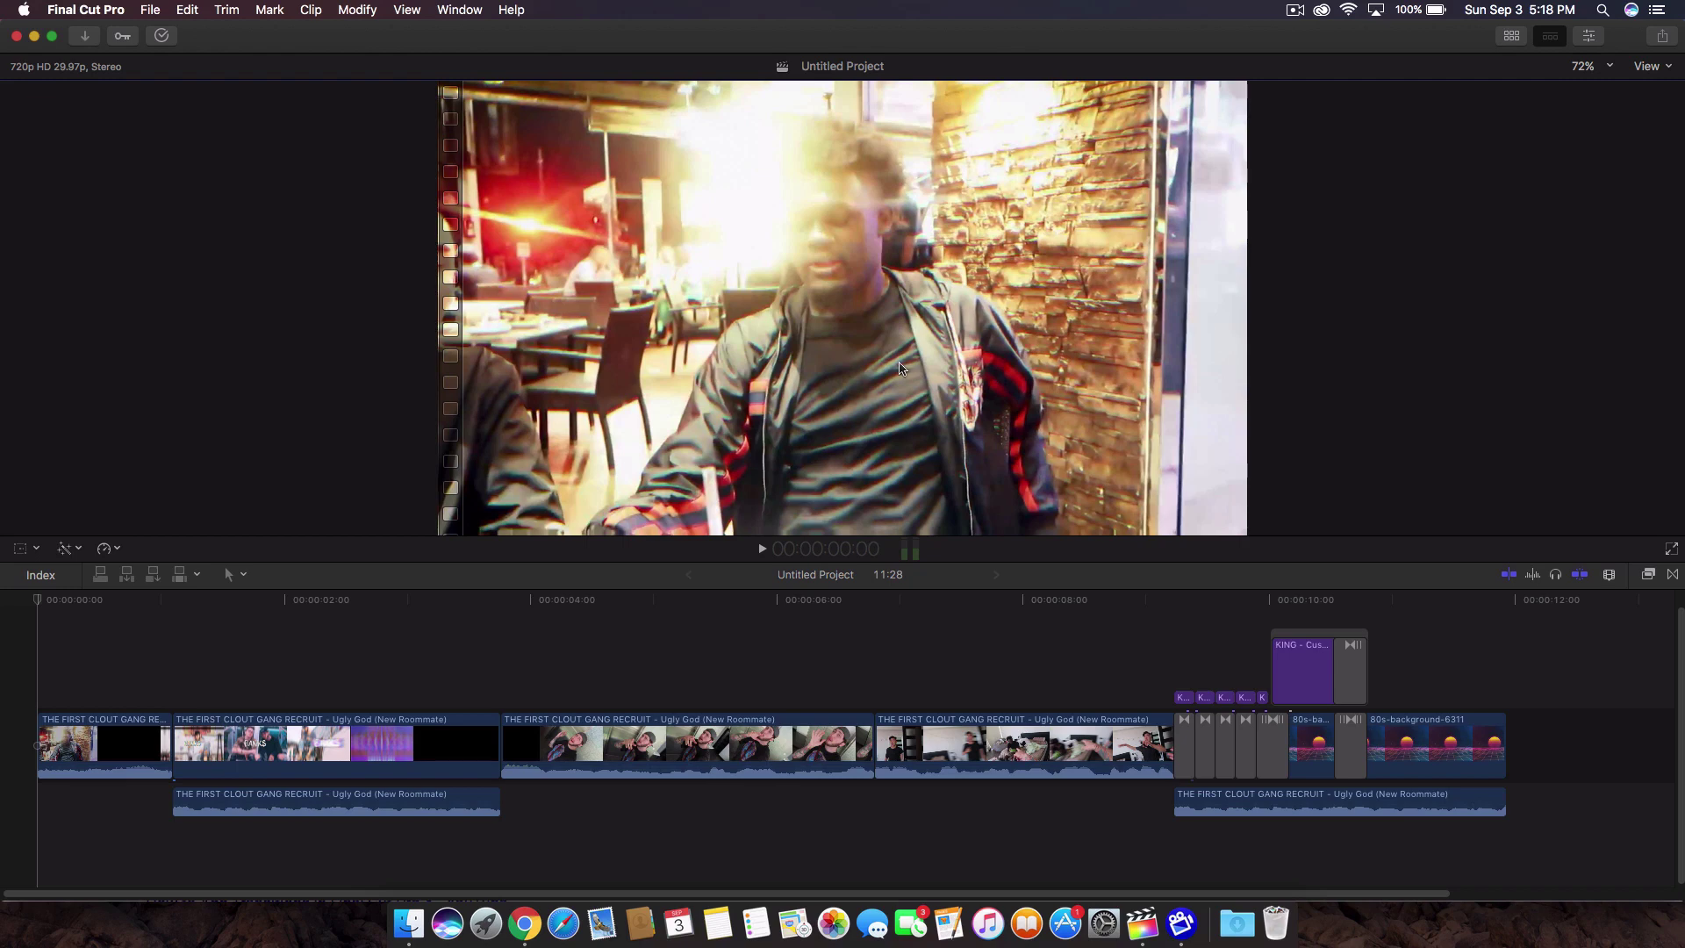
Scrub through the BANKS example timeline, hide the Transitions browser, and play it full screen
left_click(1398, 480)
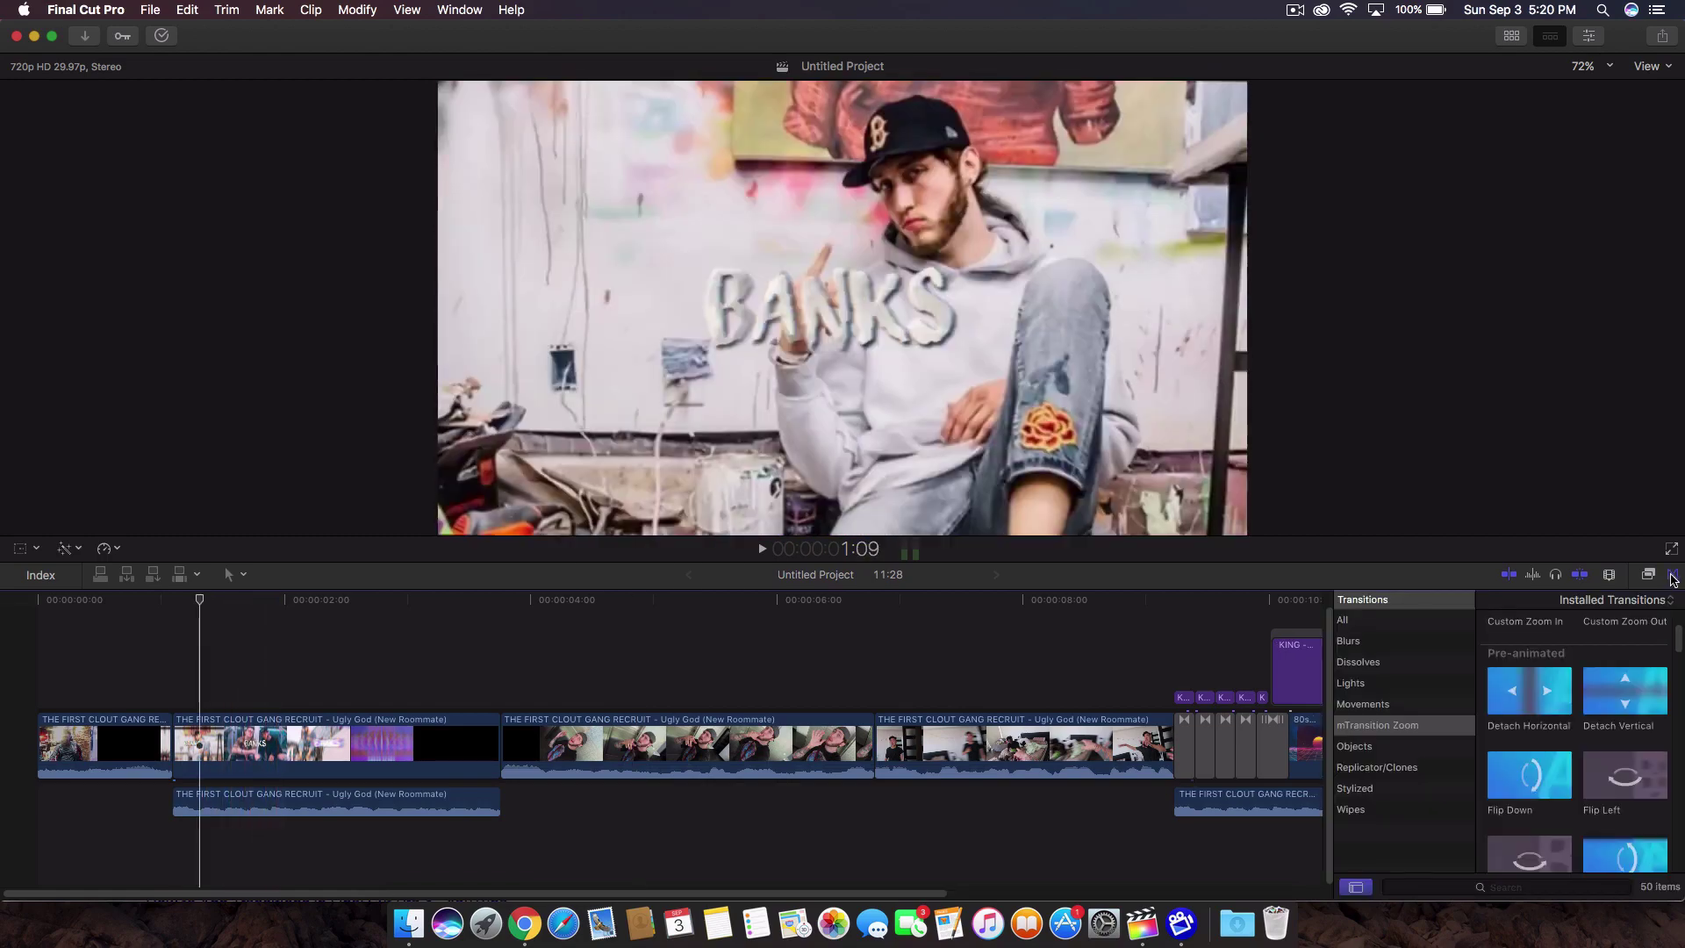
key("ctrl+super+5")
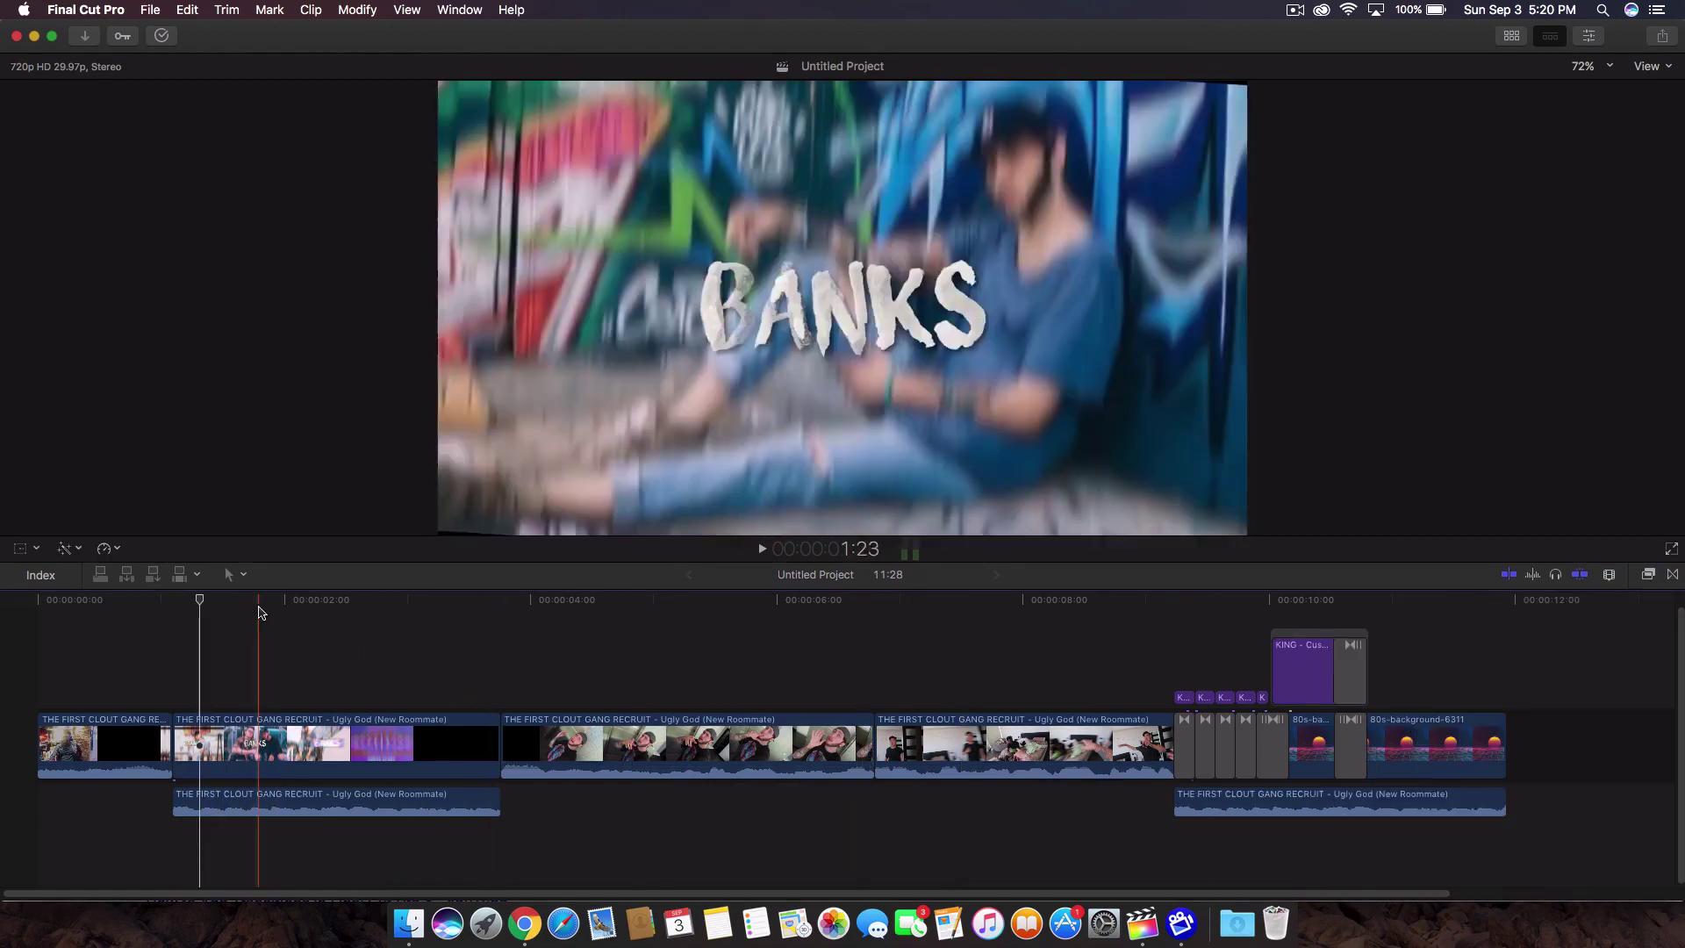
left_click(258, 607)
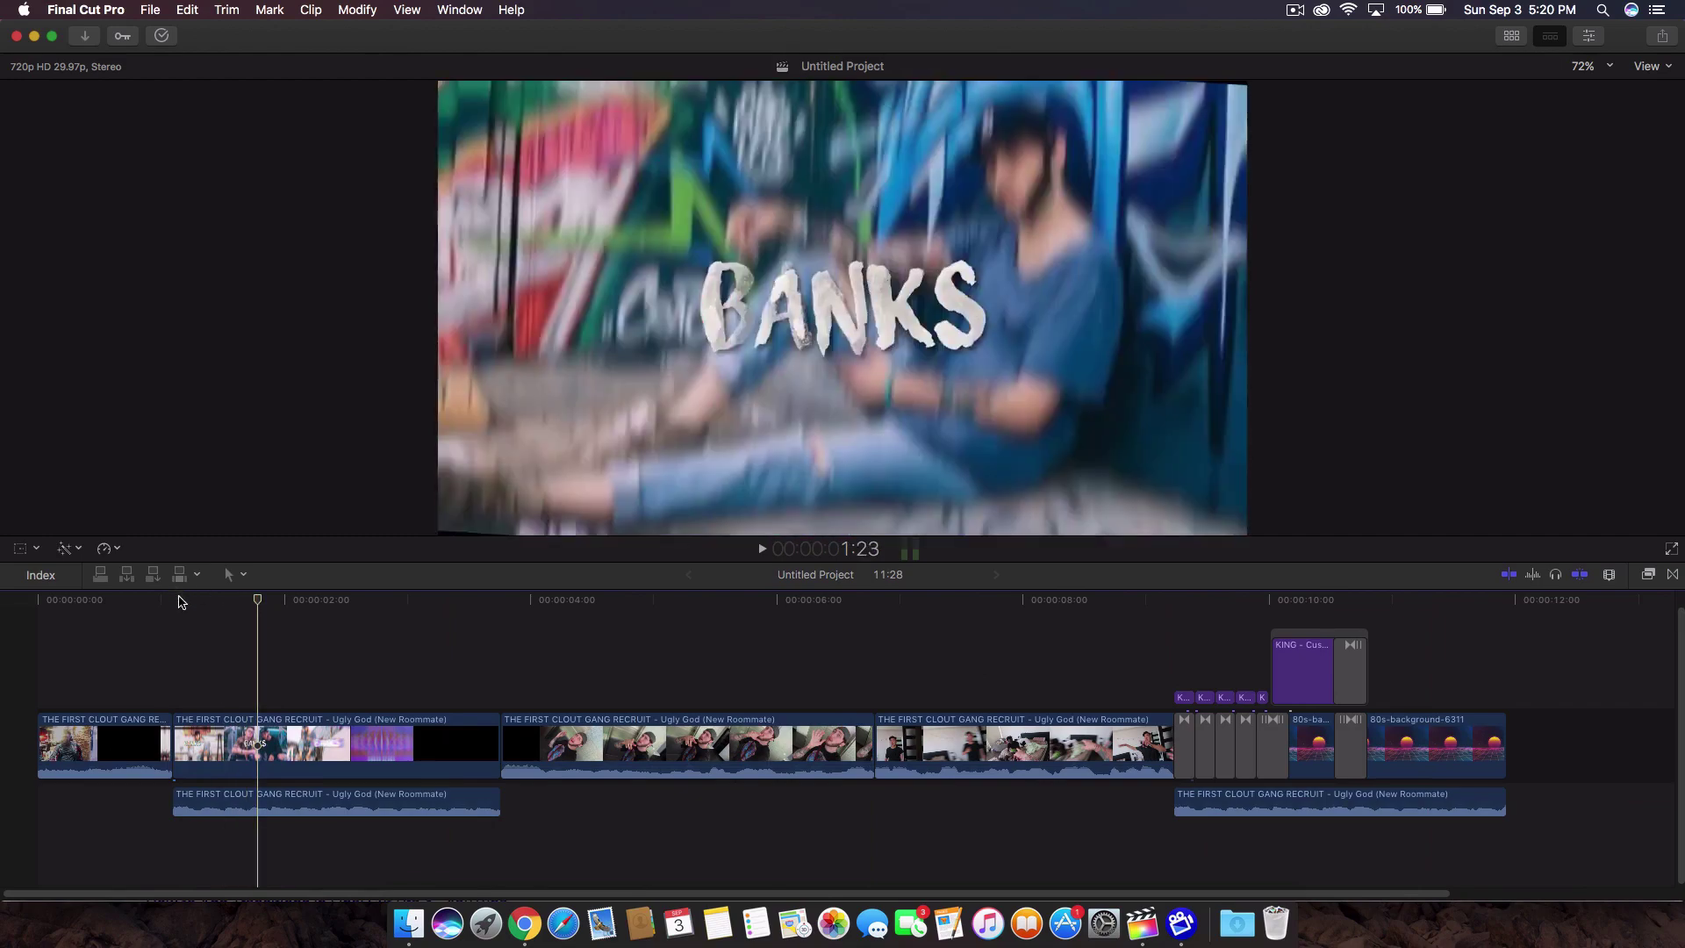
left_click(172, 606)
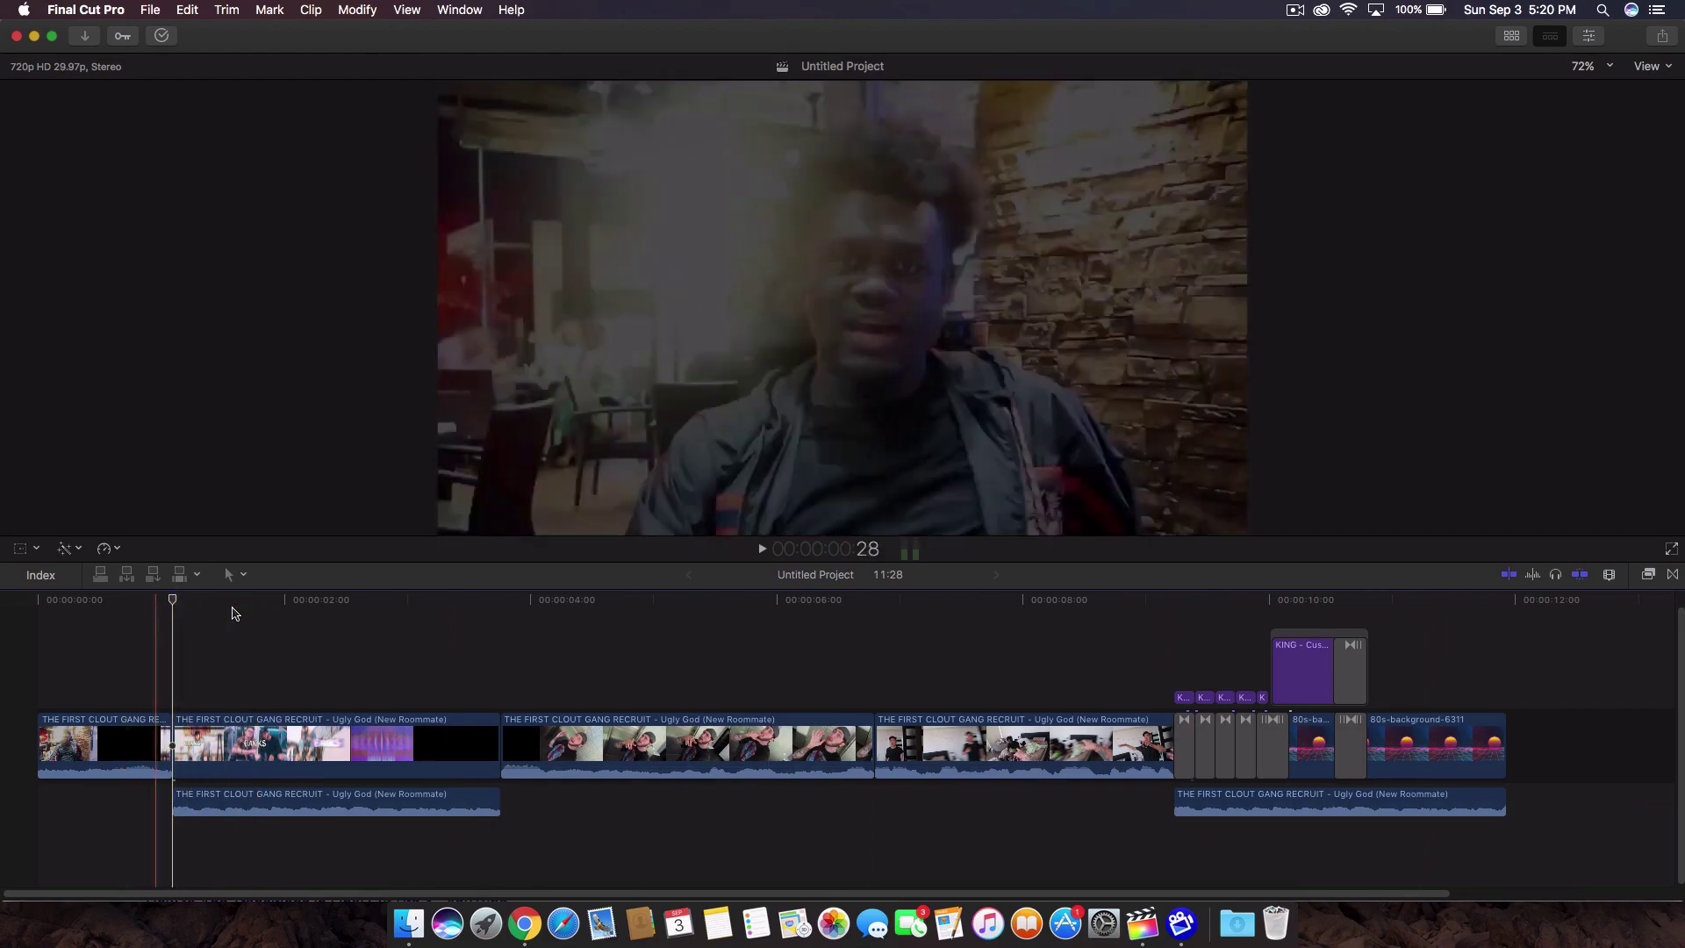
left_click(113, 601)
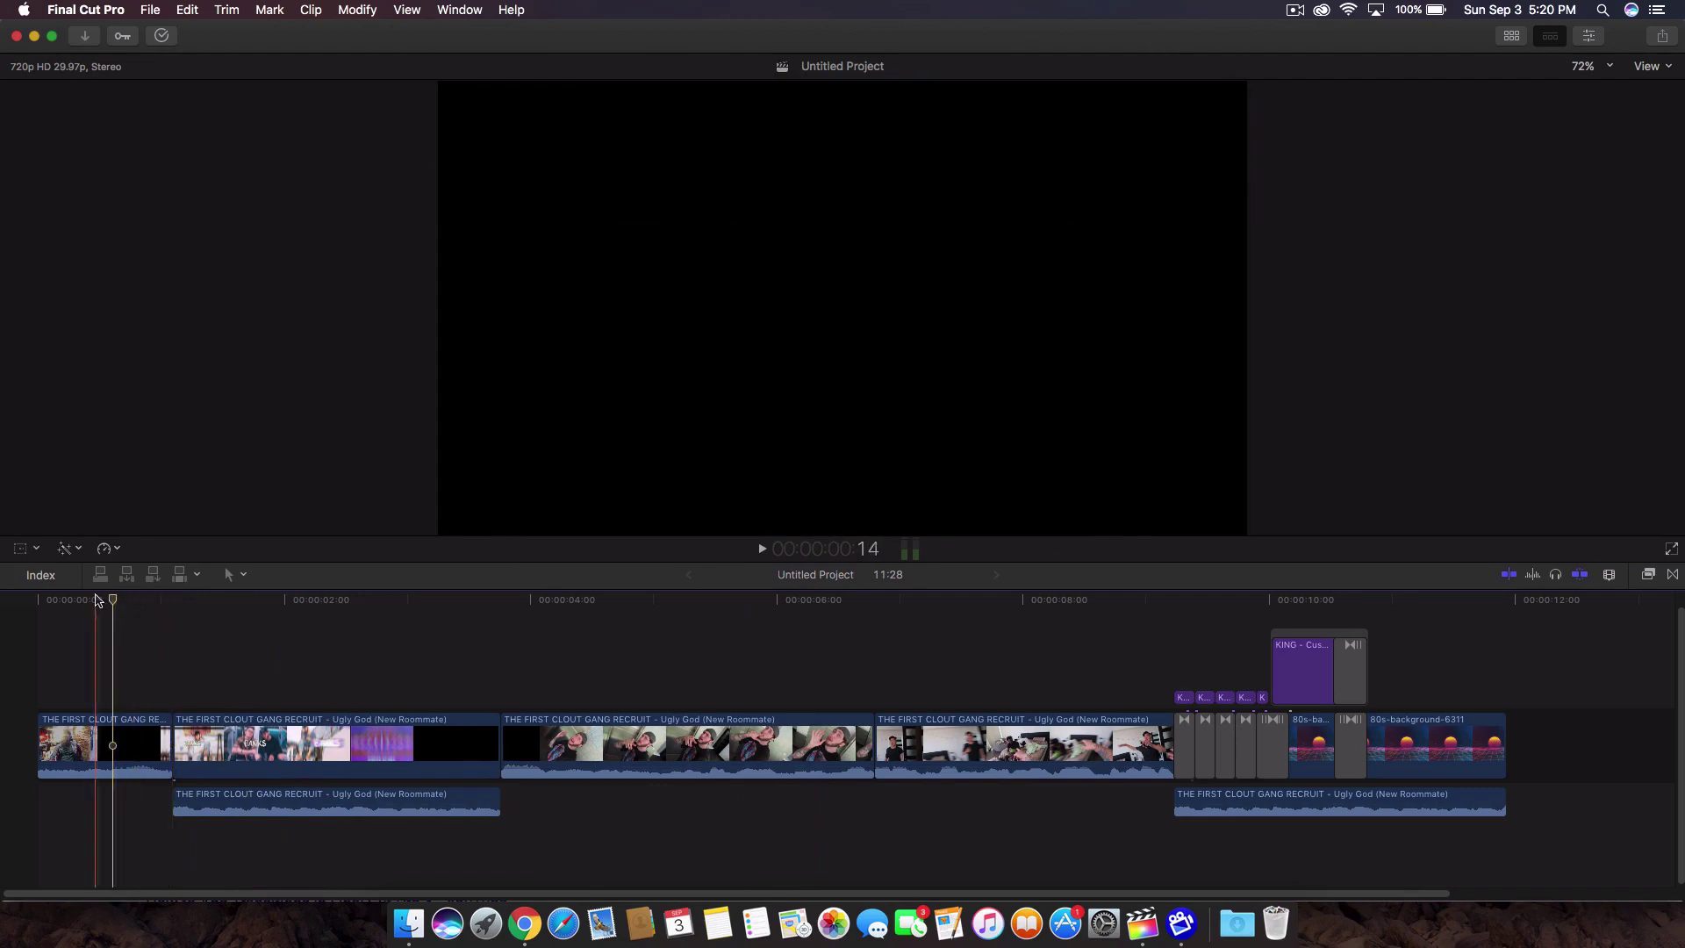
key("Down")
key("Down")
key("Down")
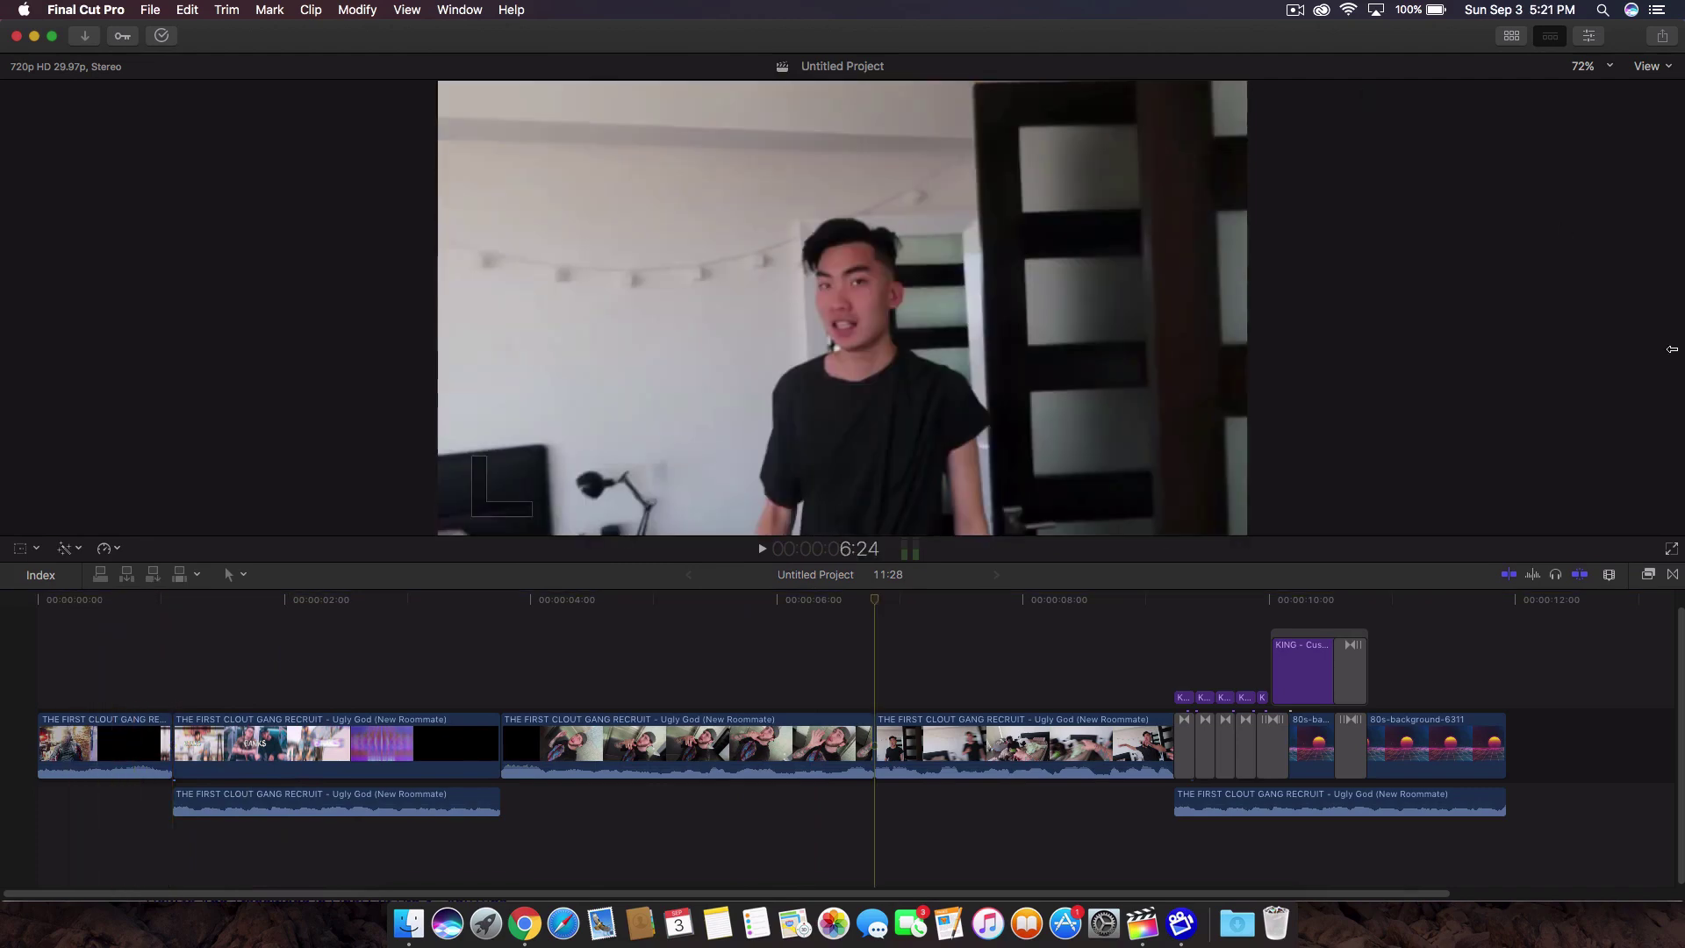
left_click(1672, 550)
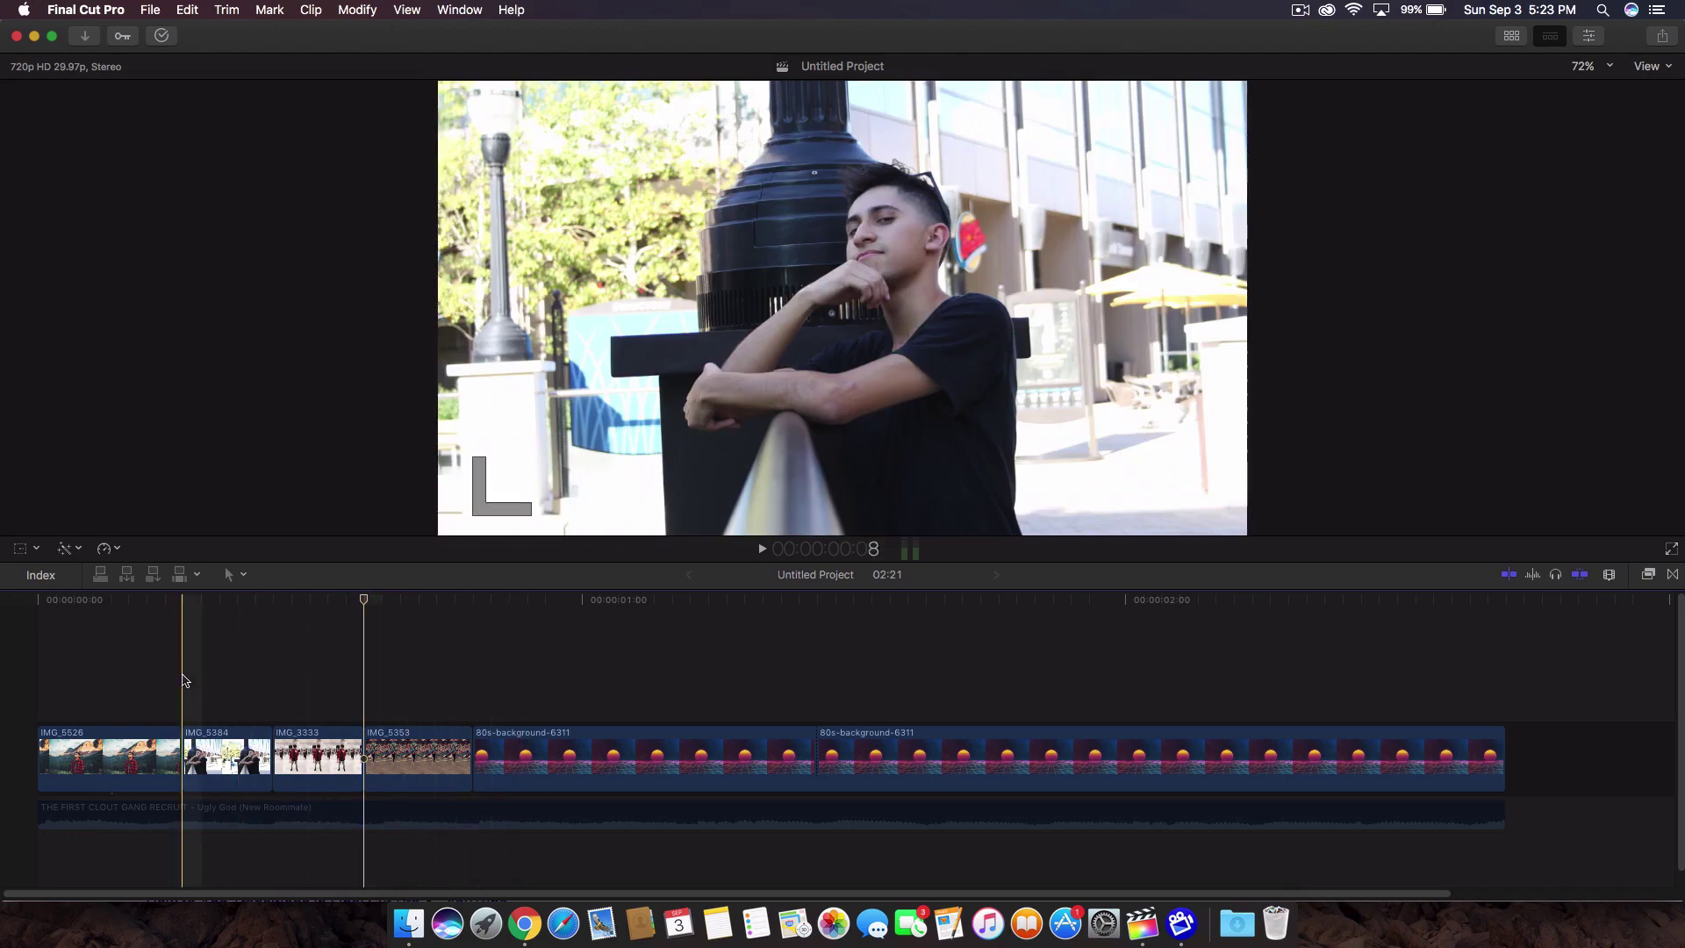
Zoom the timeline in, park the playhead on IMG_5526, and show the Libraries browser
key("super+equal")
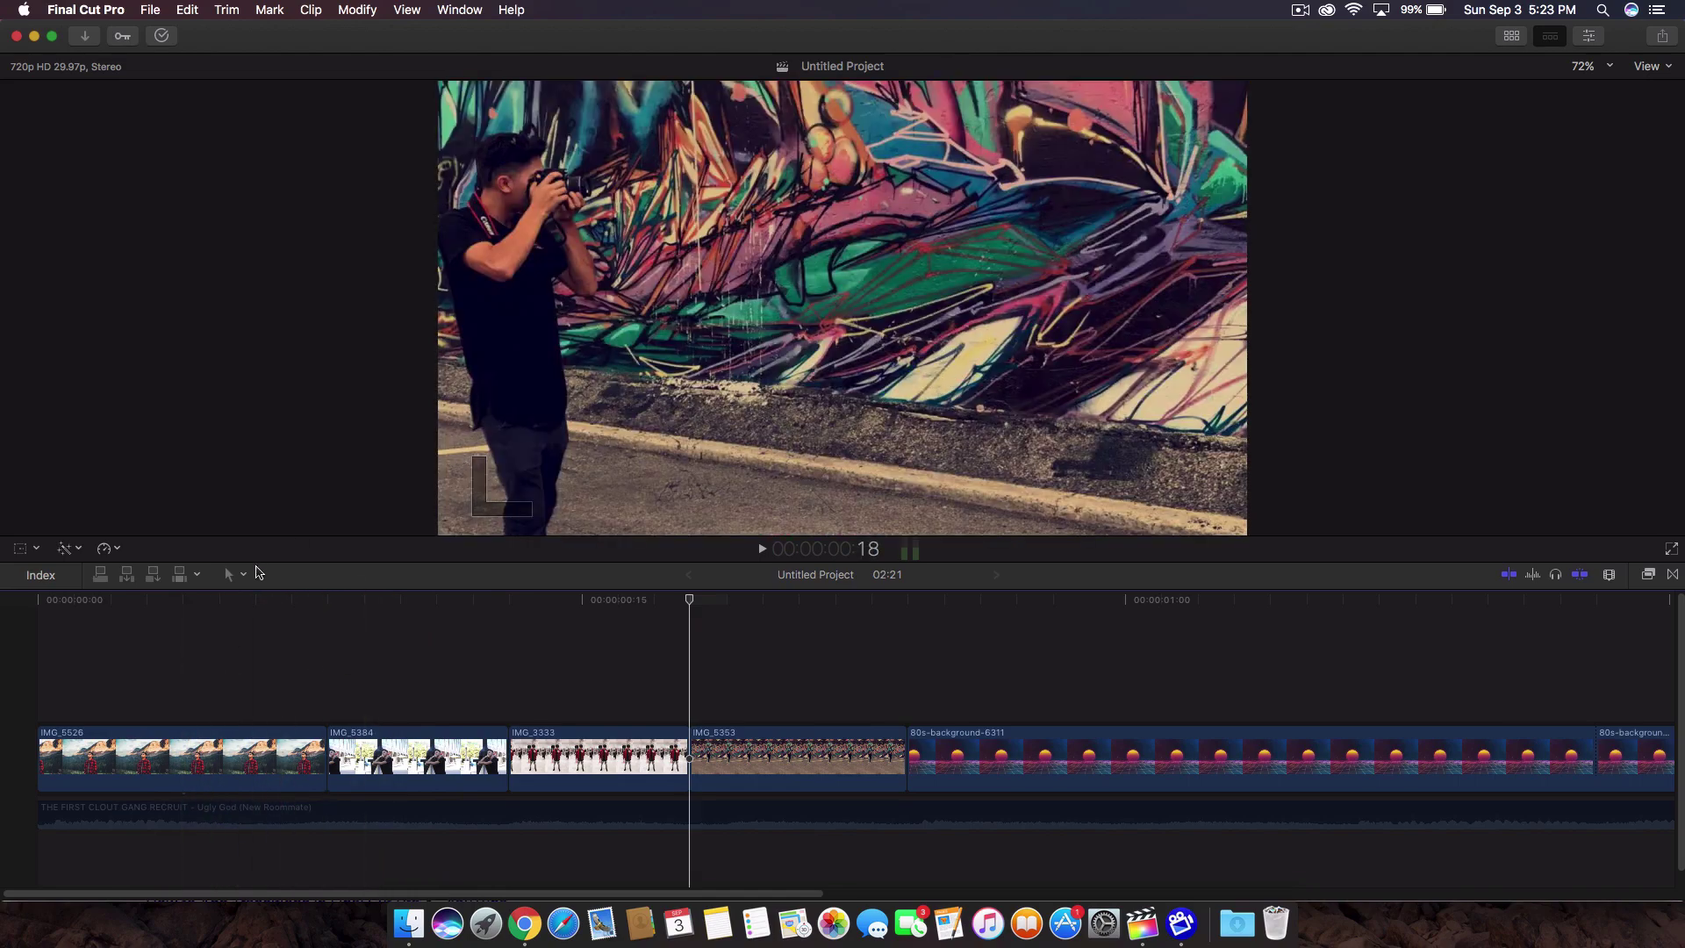
left_click(230, 604)
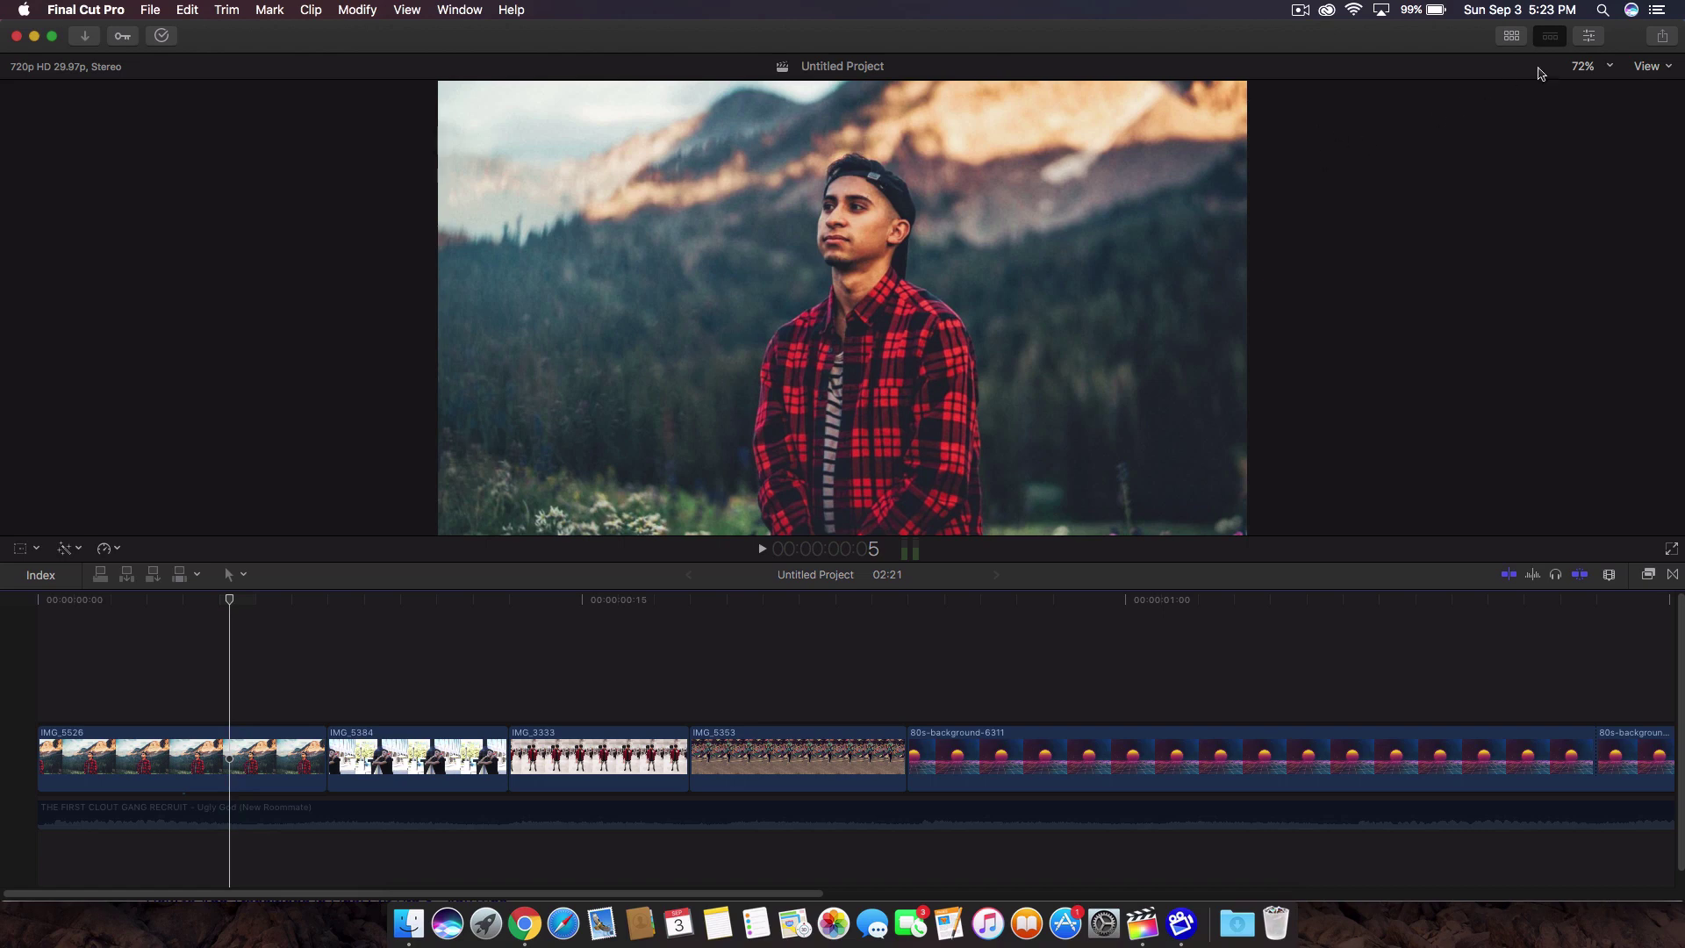
left_click(1522, 38)
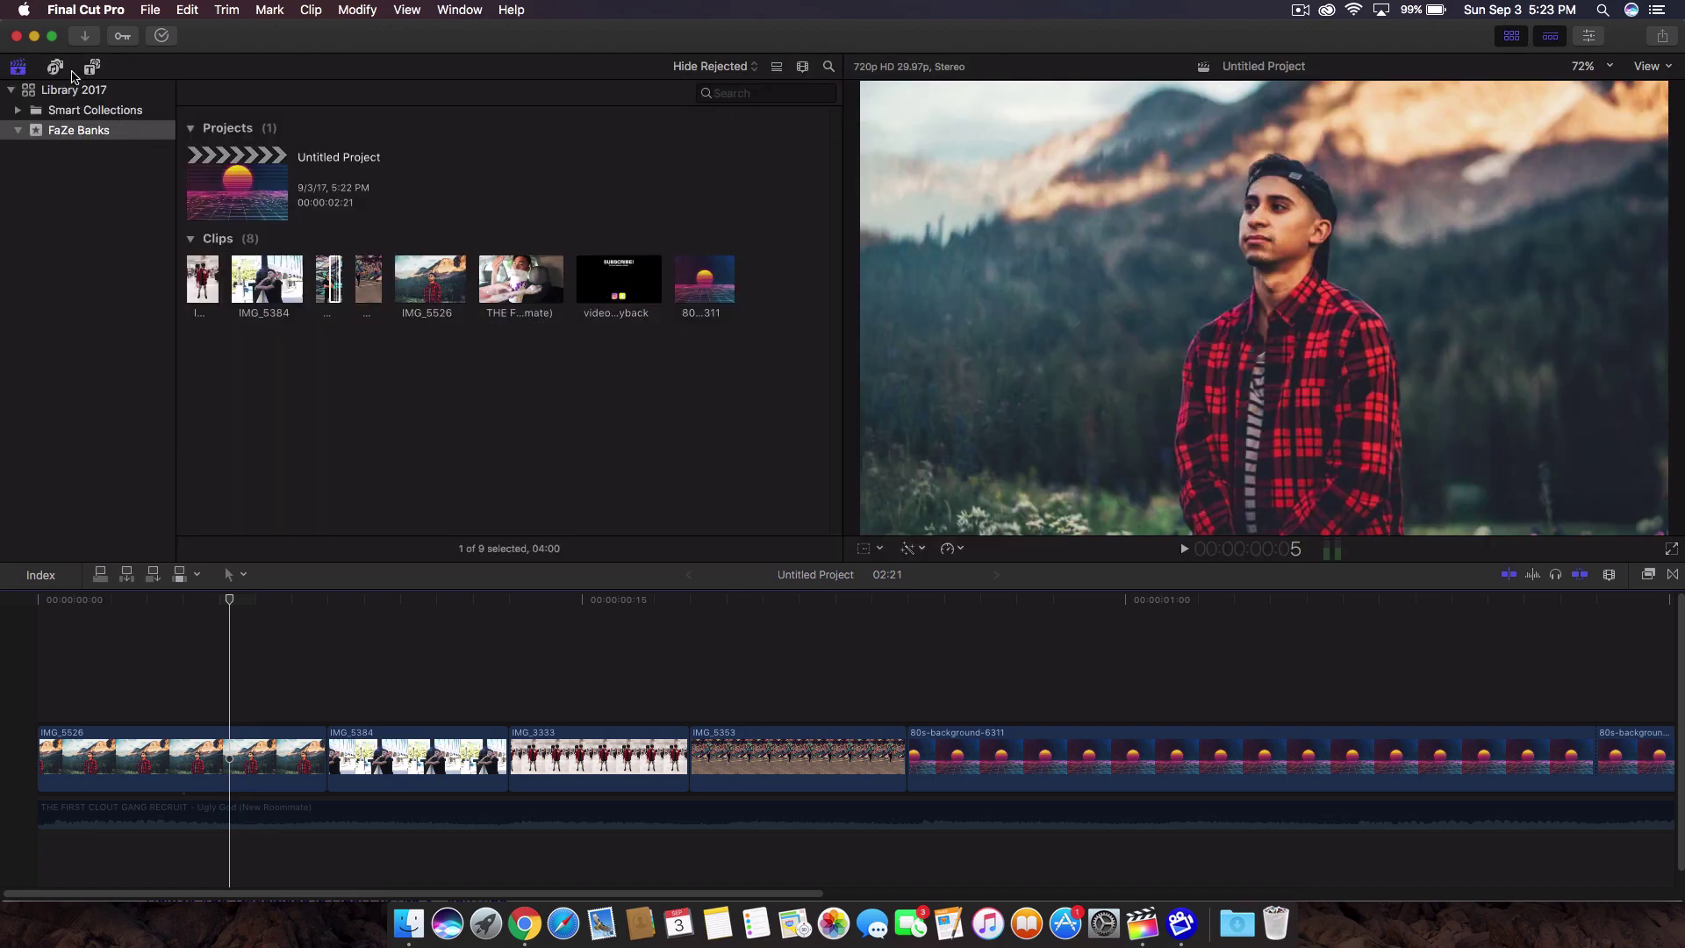
Drag the Custom title from Titles and Generators above the photo clips
left_click(91, 68)
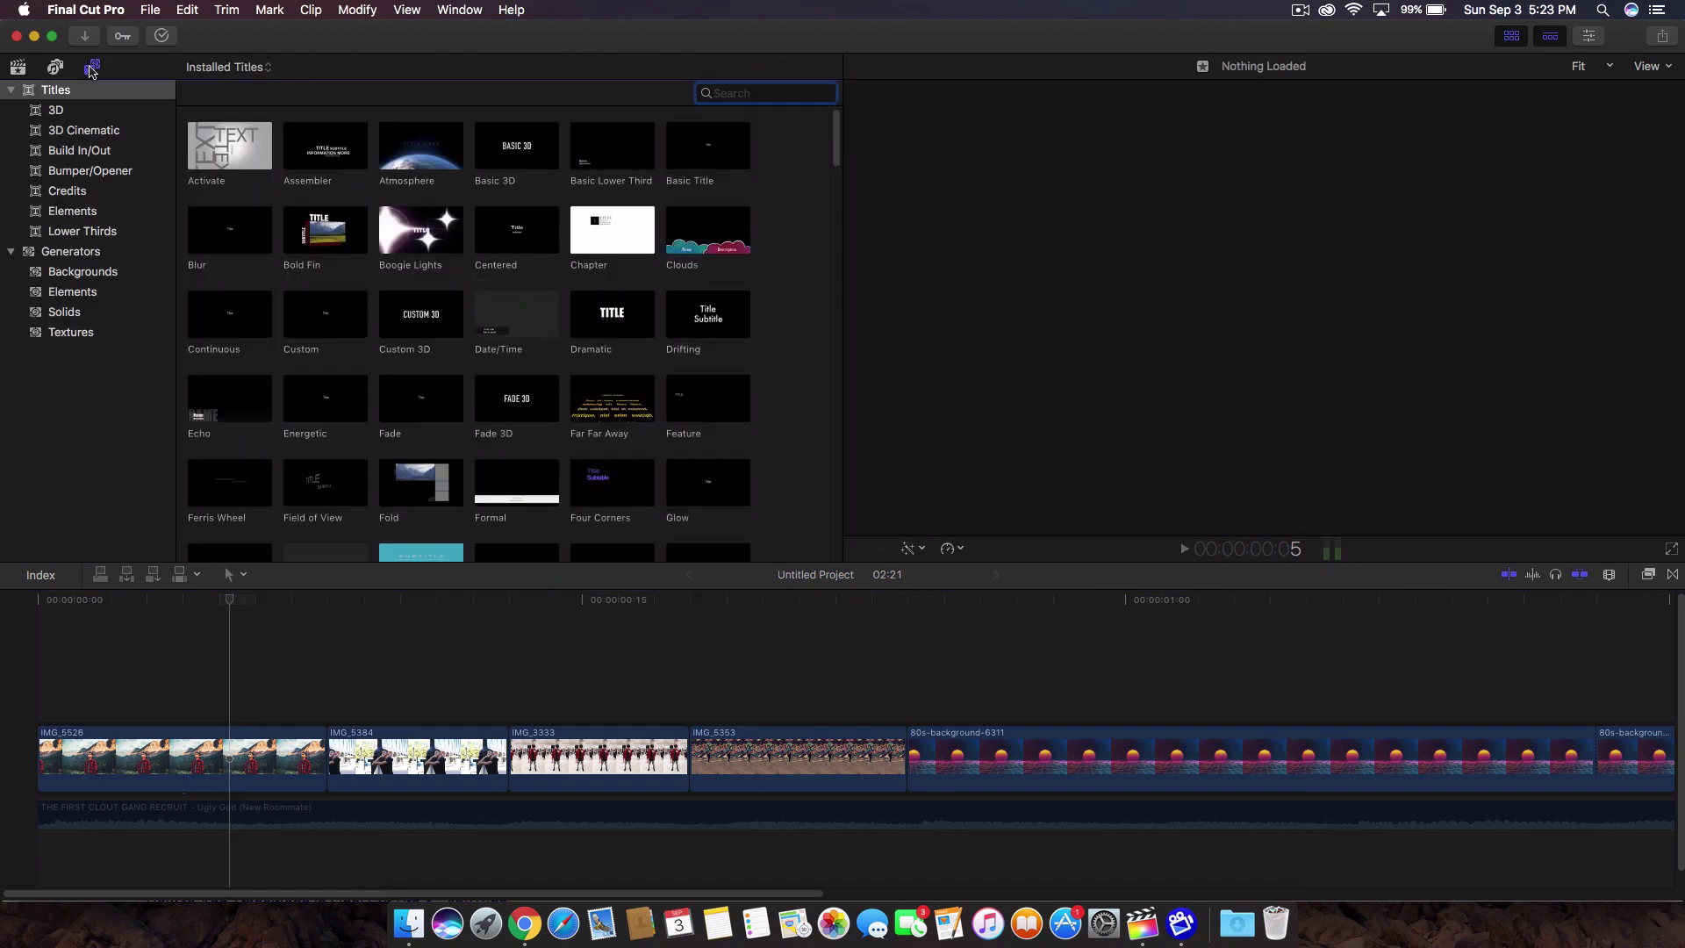
scroll(330, 314, "down", 2)
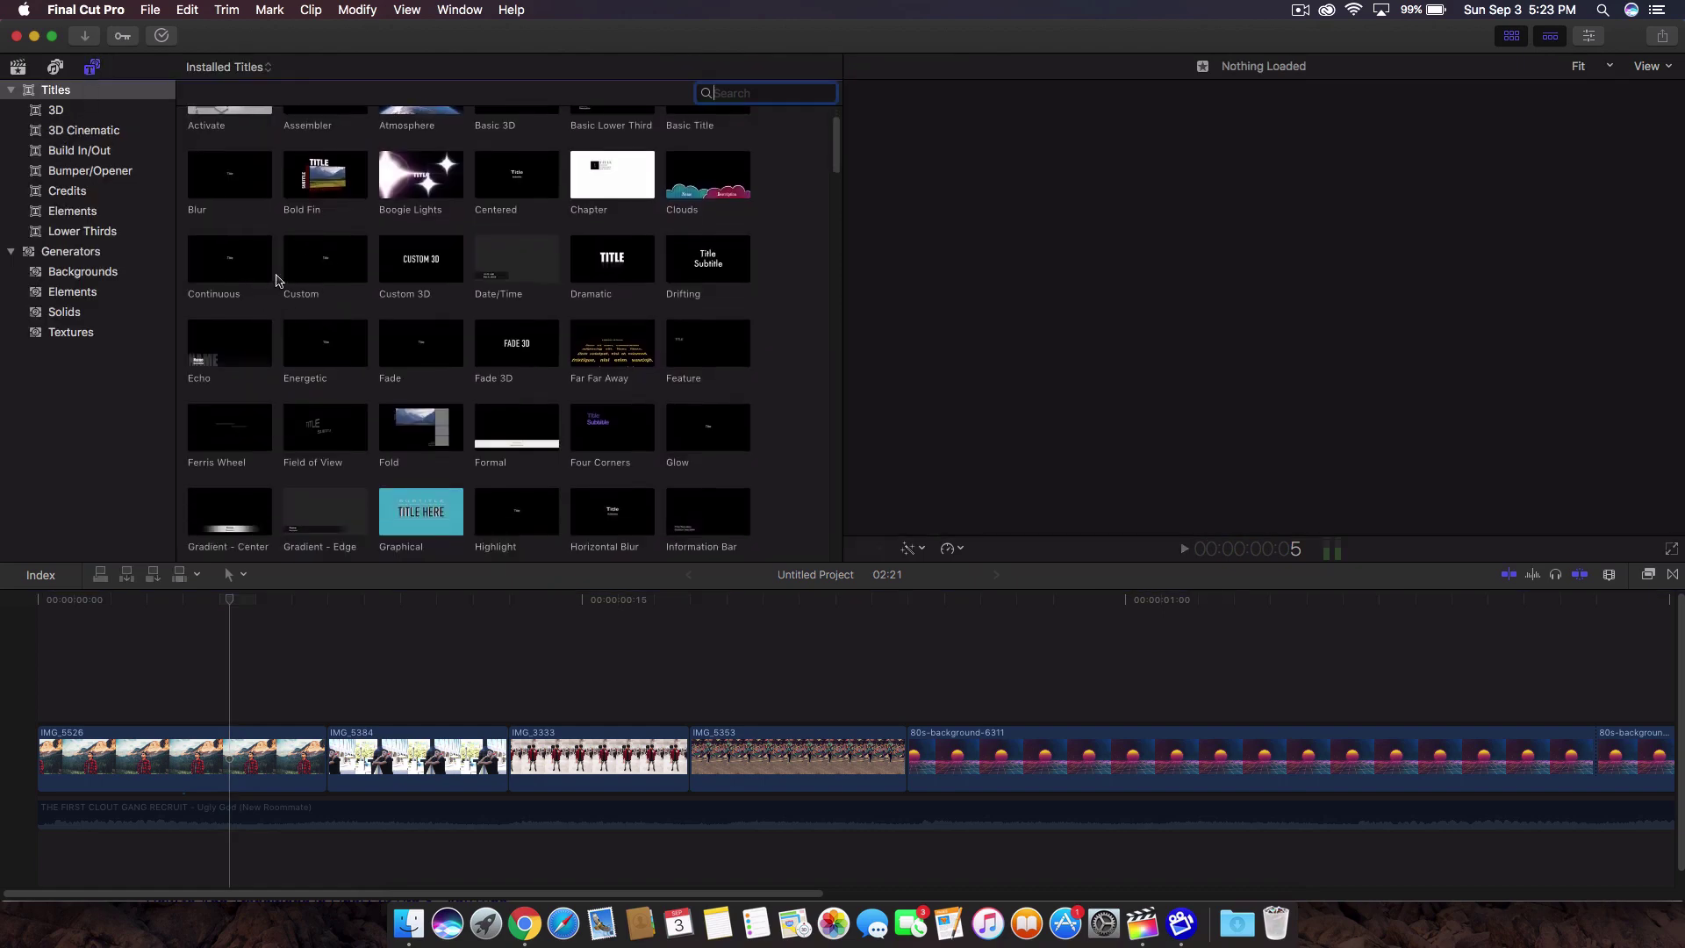
left_click(332, 275)
left_click_drag(332, 275, 57, 698)
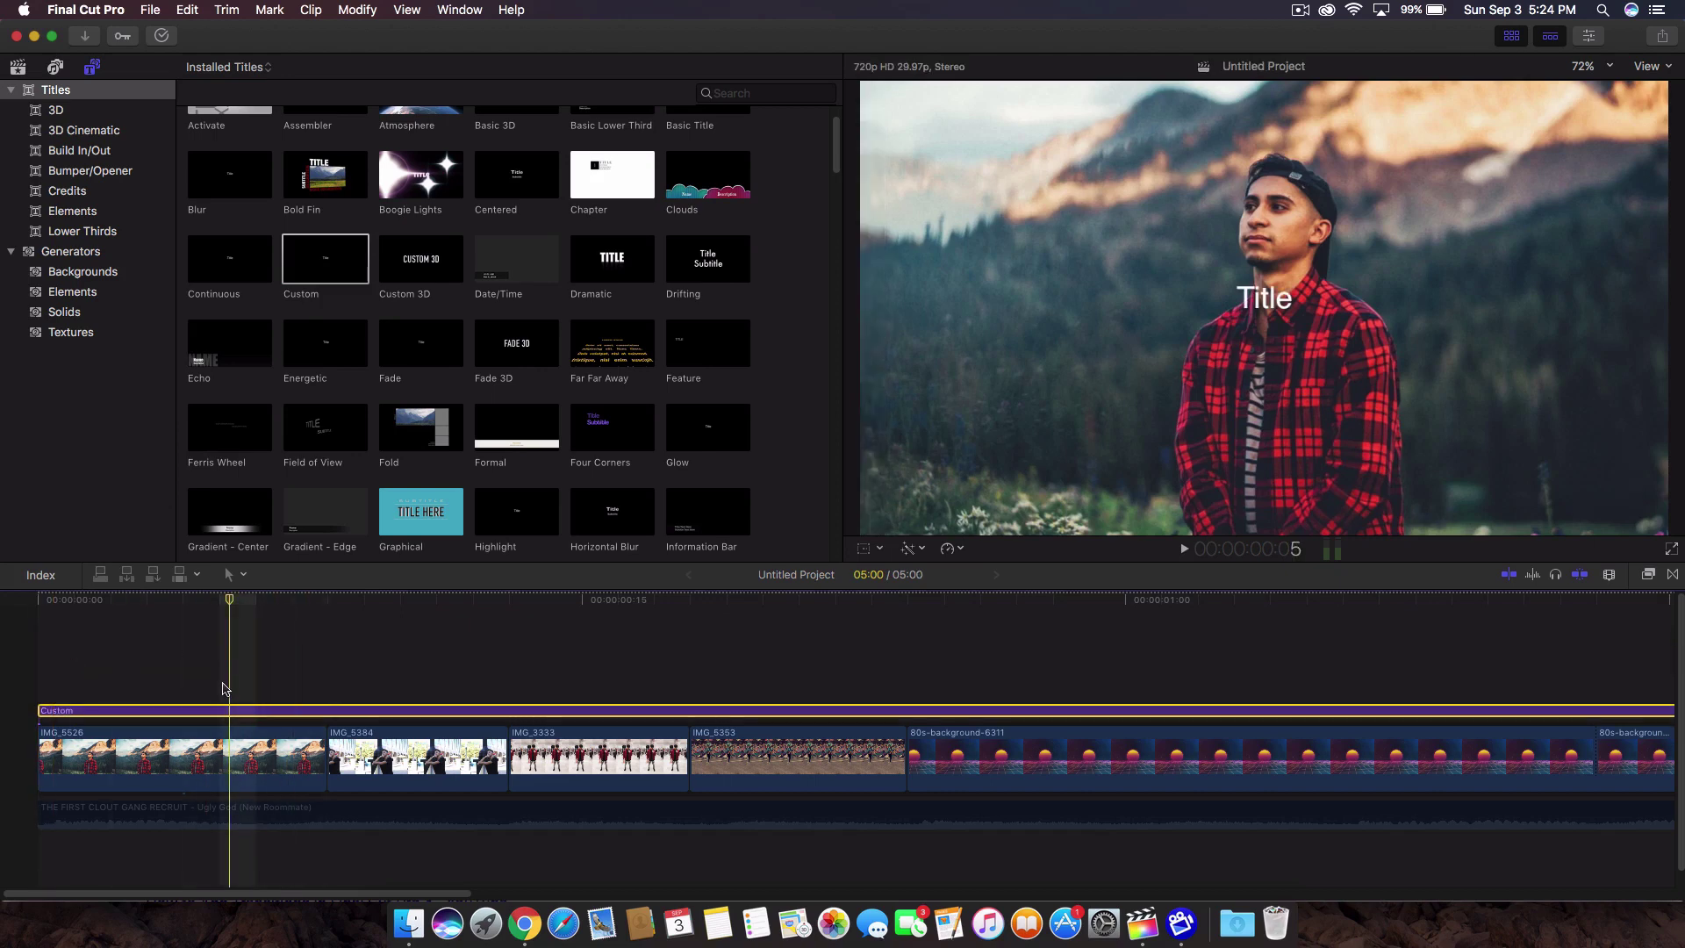
Cut the Custom title at the playhead and delete the piece after the cut
left_click(1511, 36)
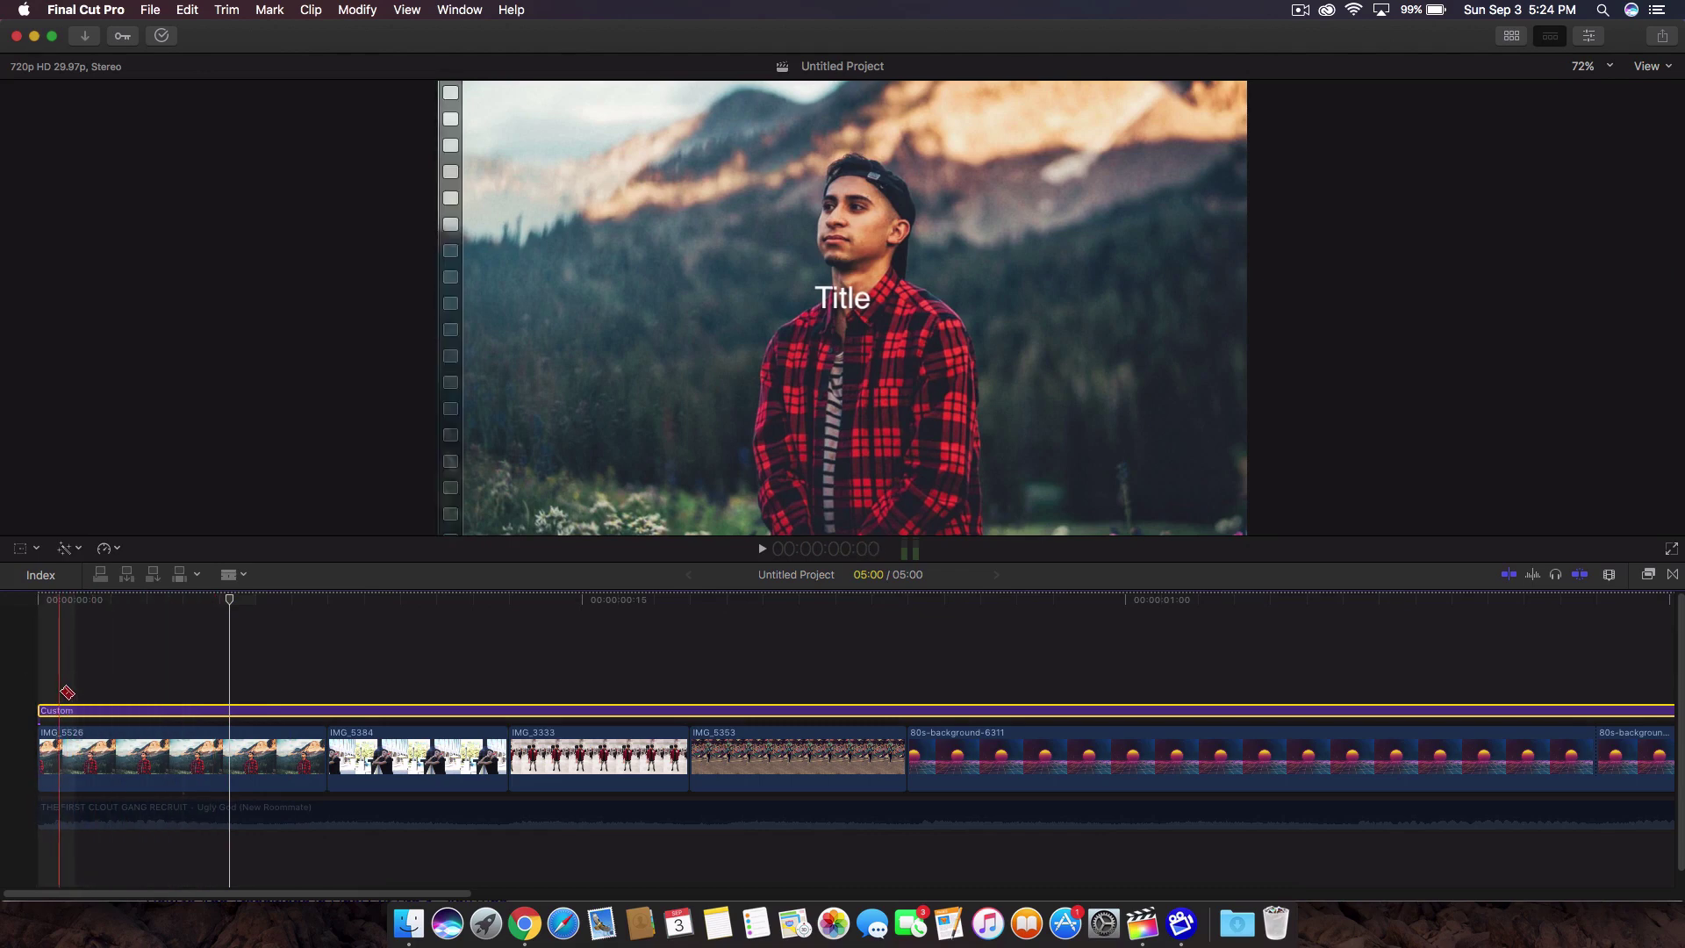
left_click(236, 704)
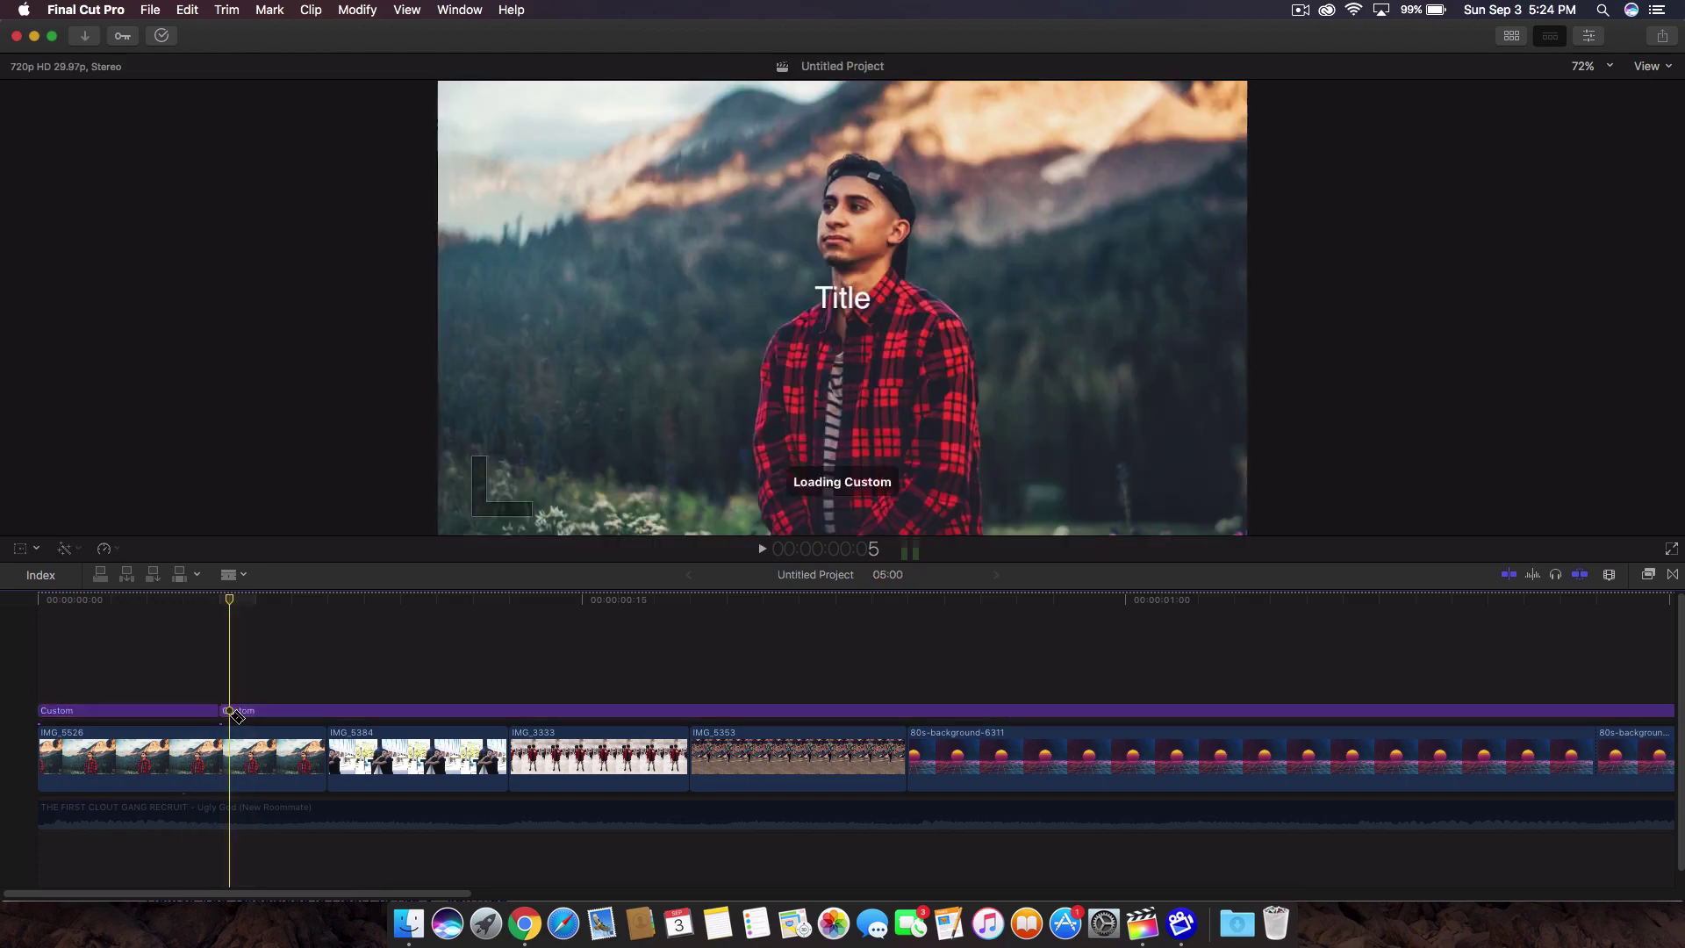
key("a")
left_click(242, 706)
key("Delete")
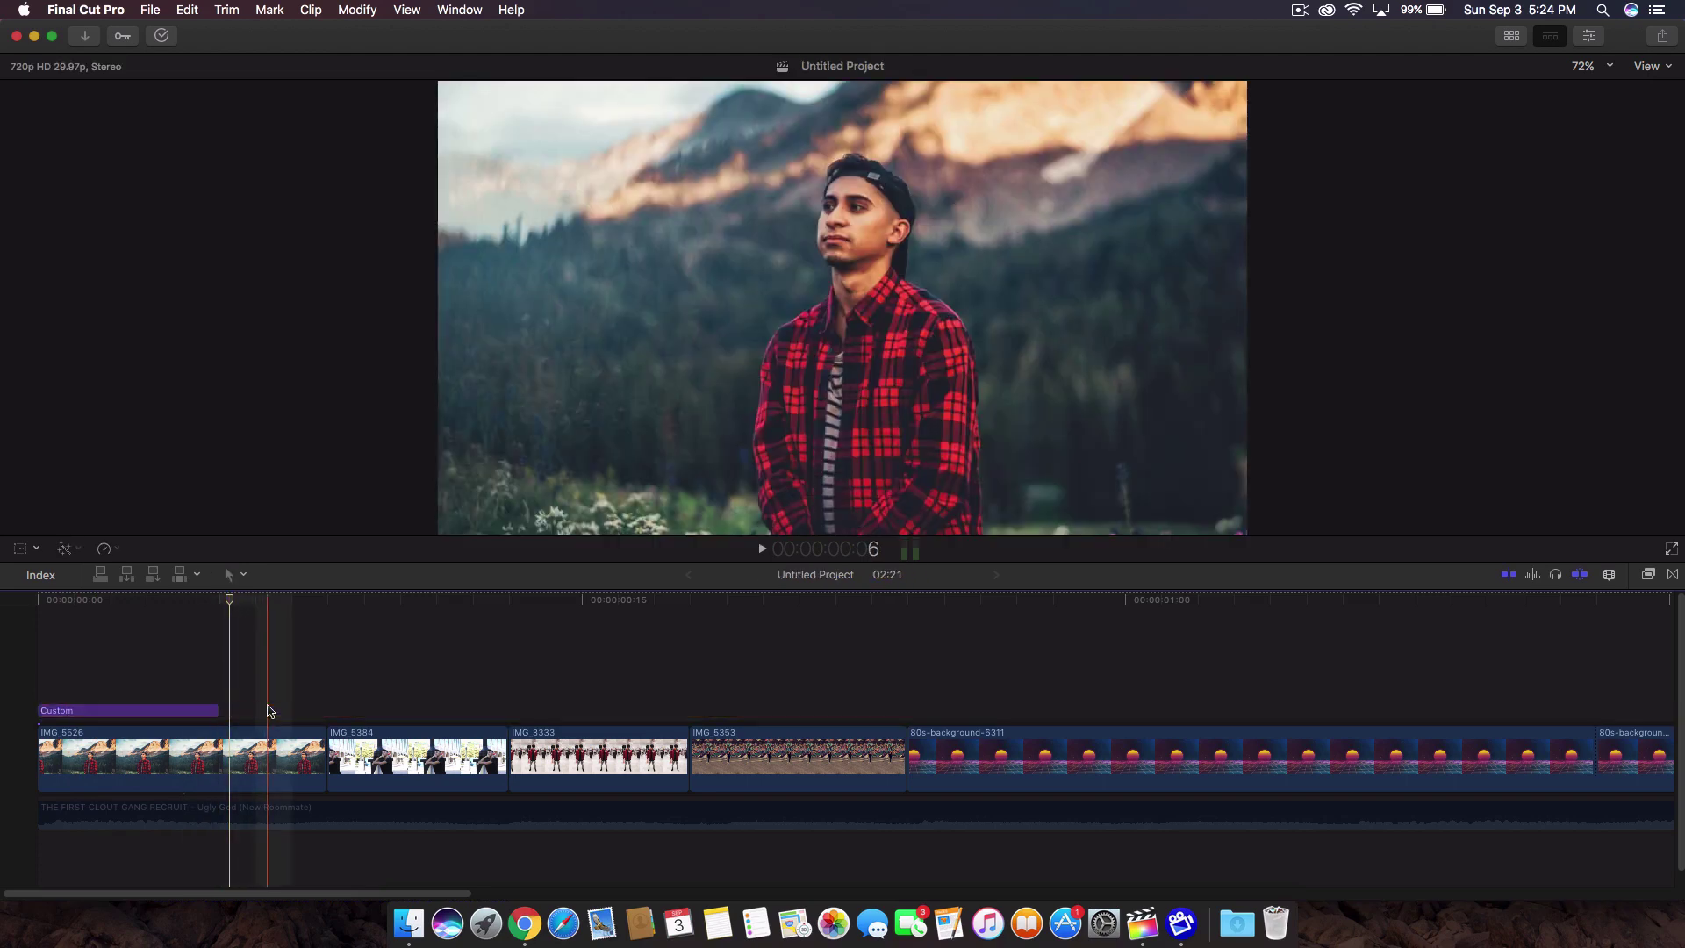
Duplicate the Custom title twice by copying and pasting it
left_click(204, 711)
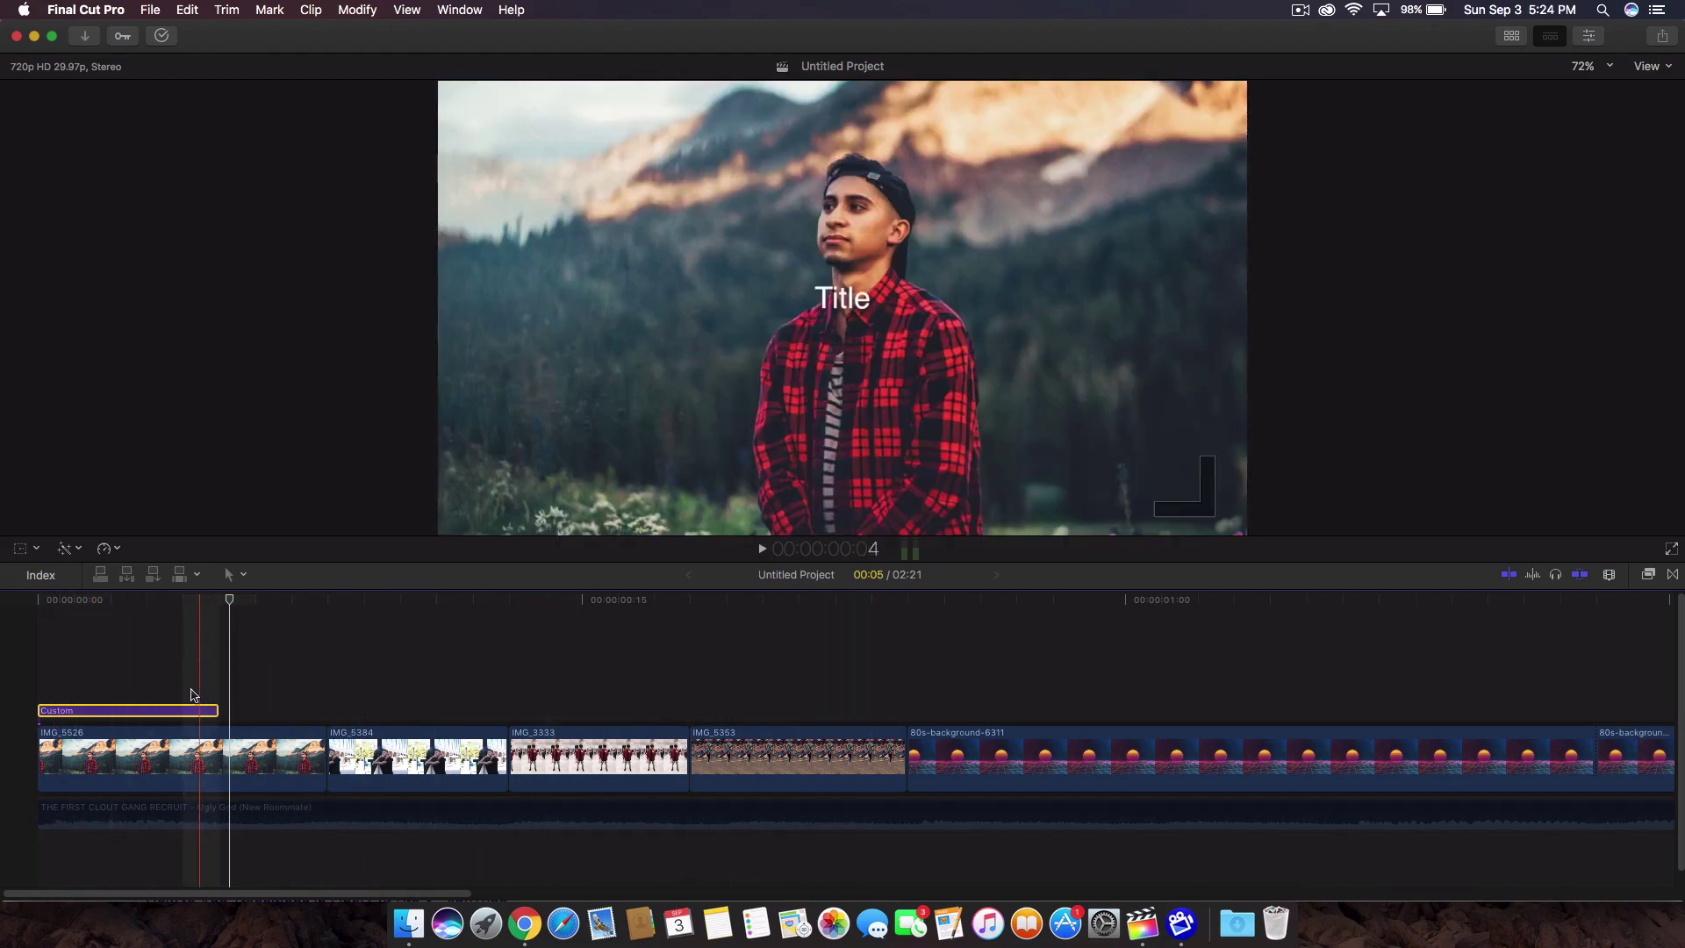
key("super+c")
key("super+v")
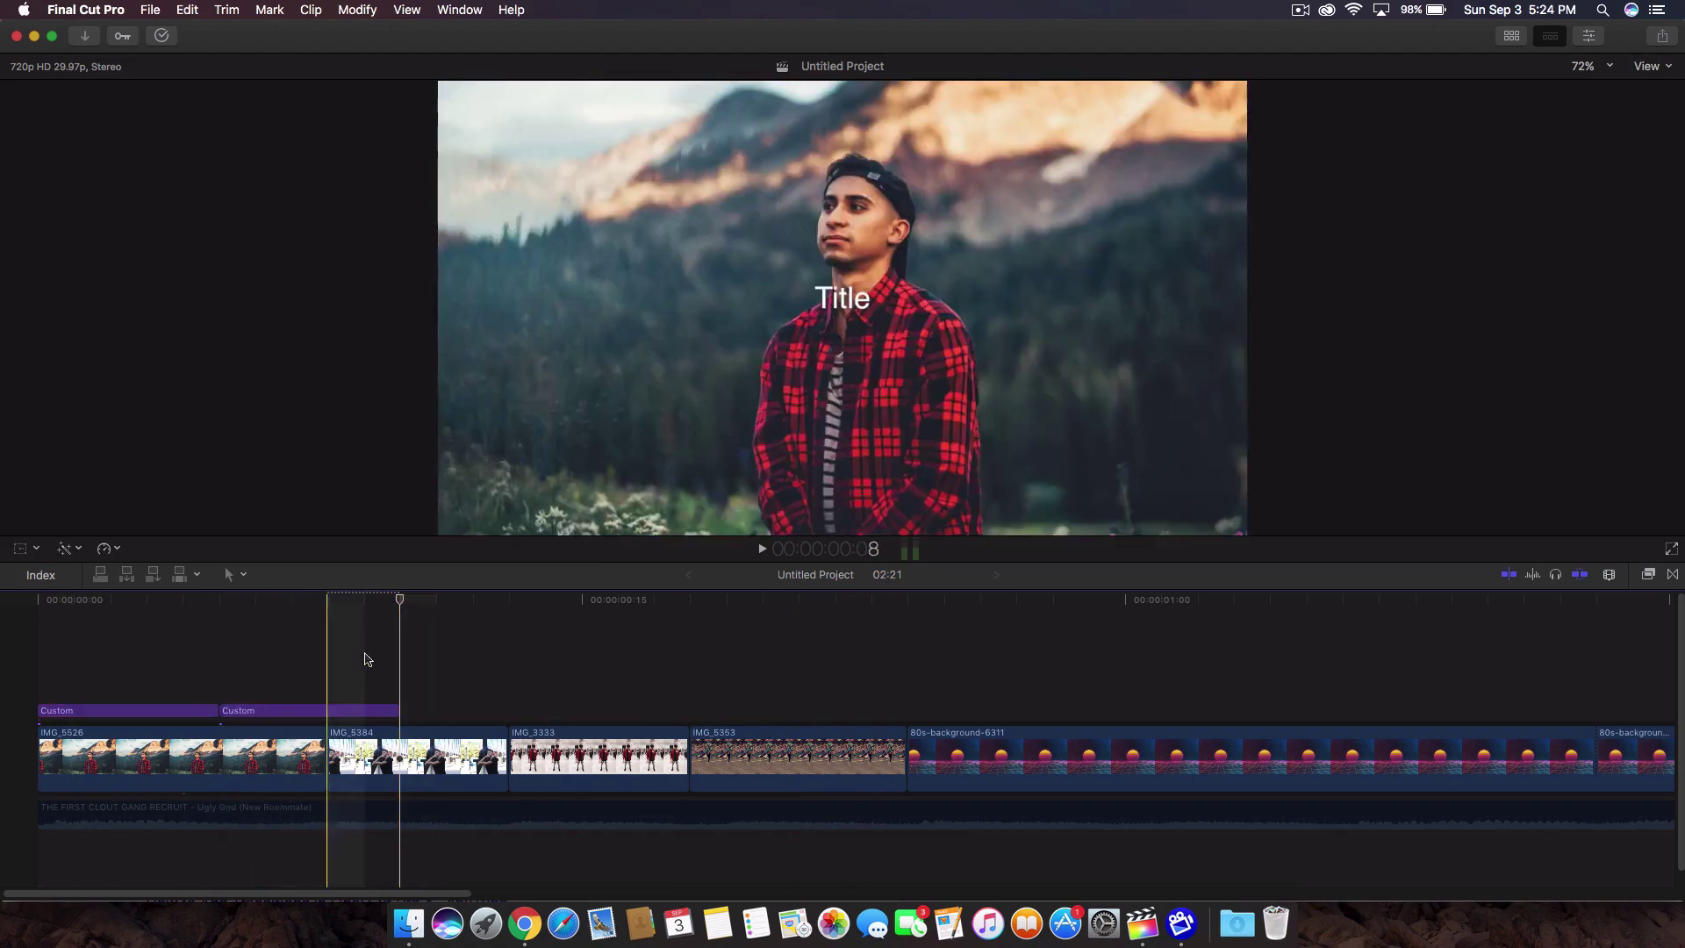
key("super+v")
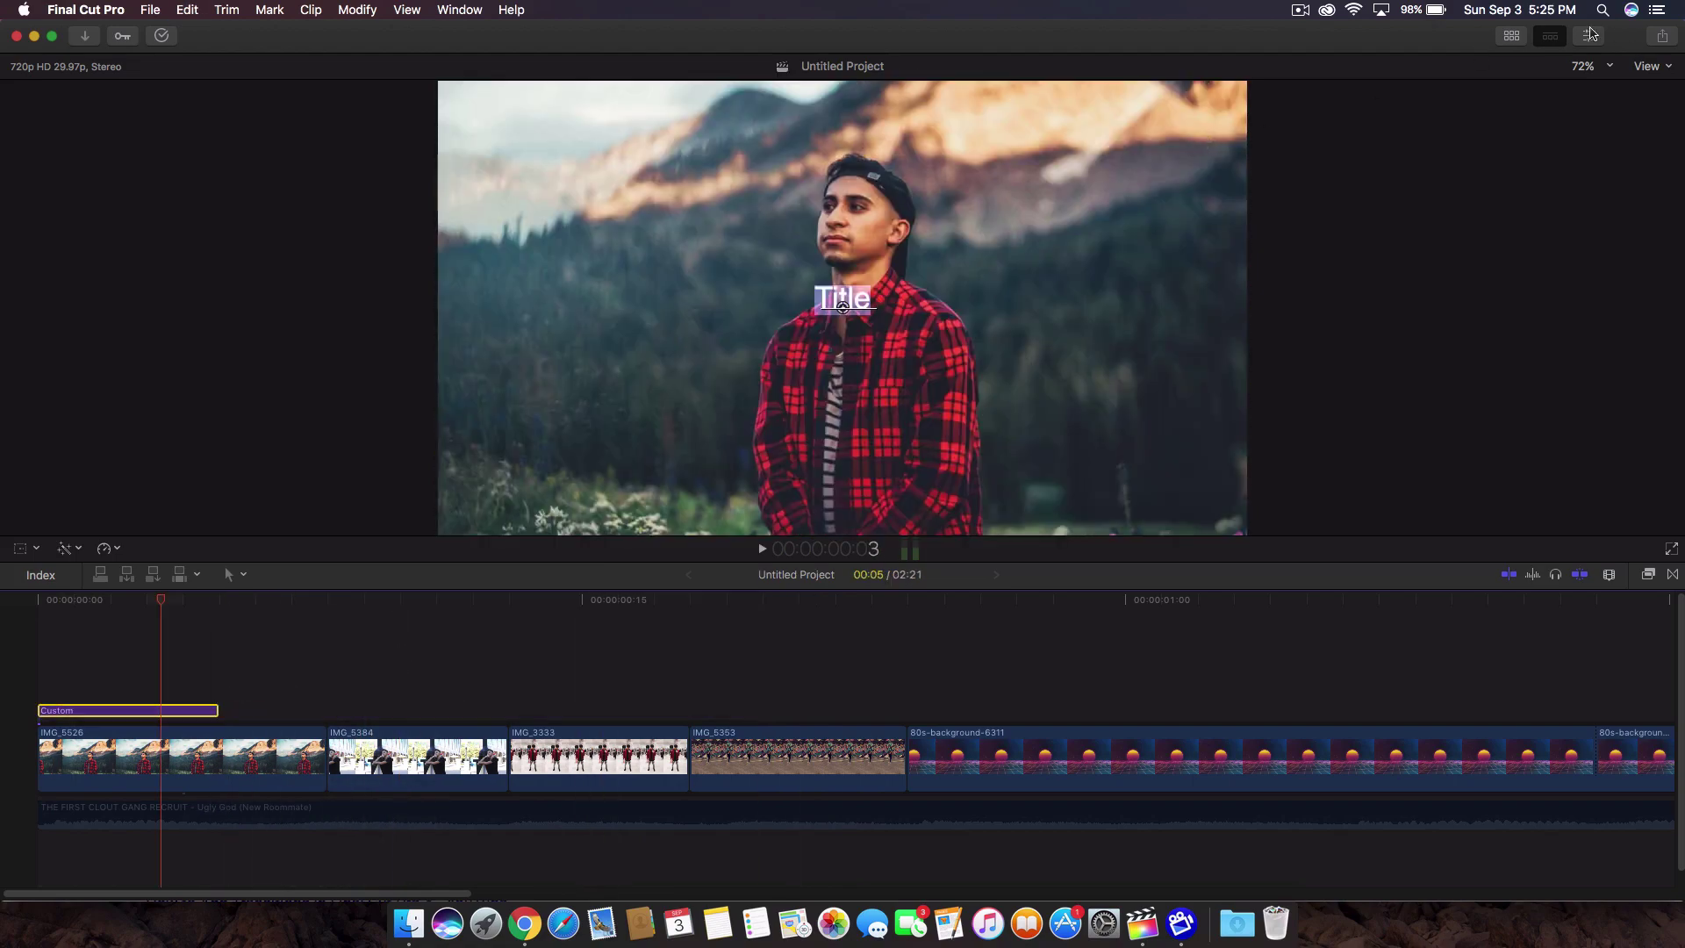
Make the title read KING in the Surfing Capital font at size 163, centred in frame
key("super+4")
type("KING")
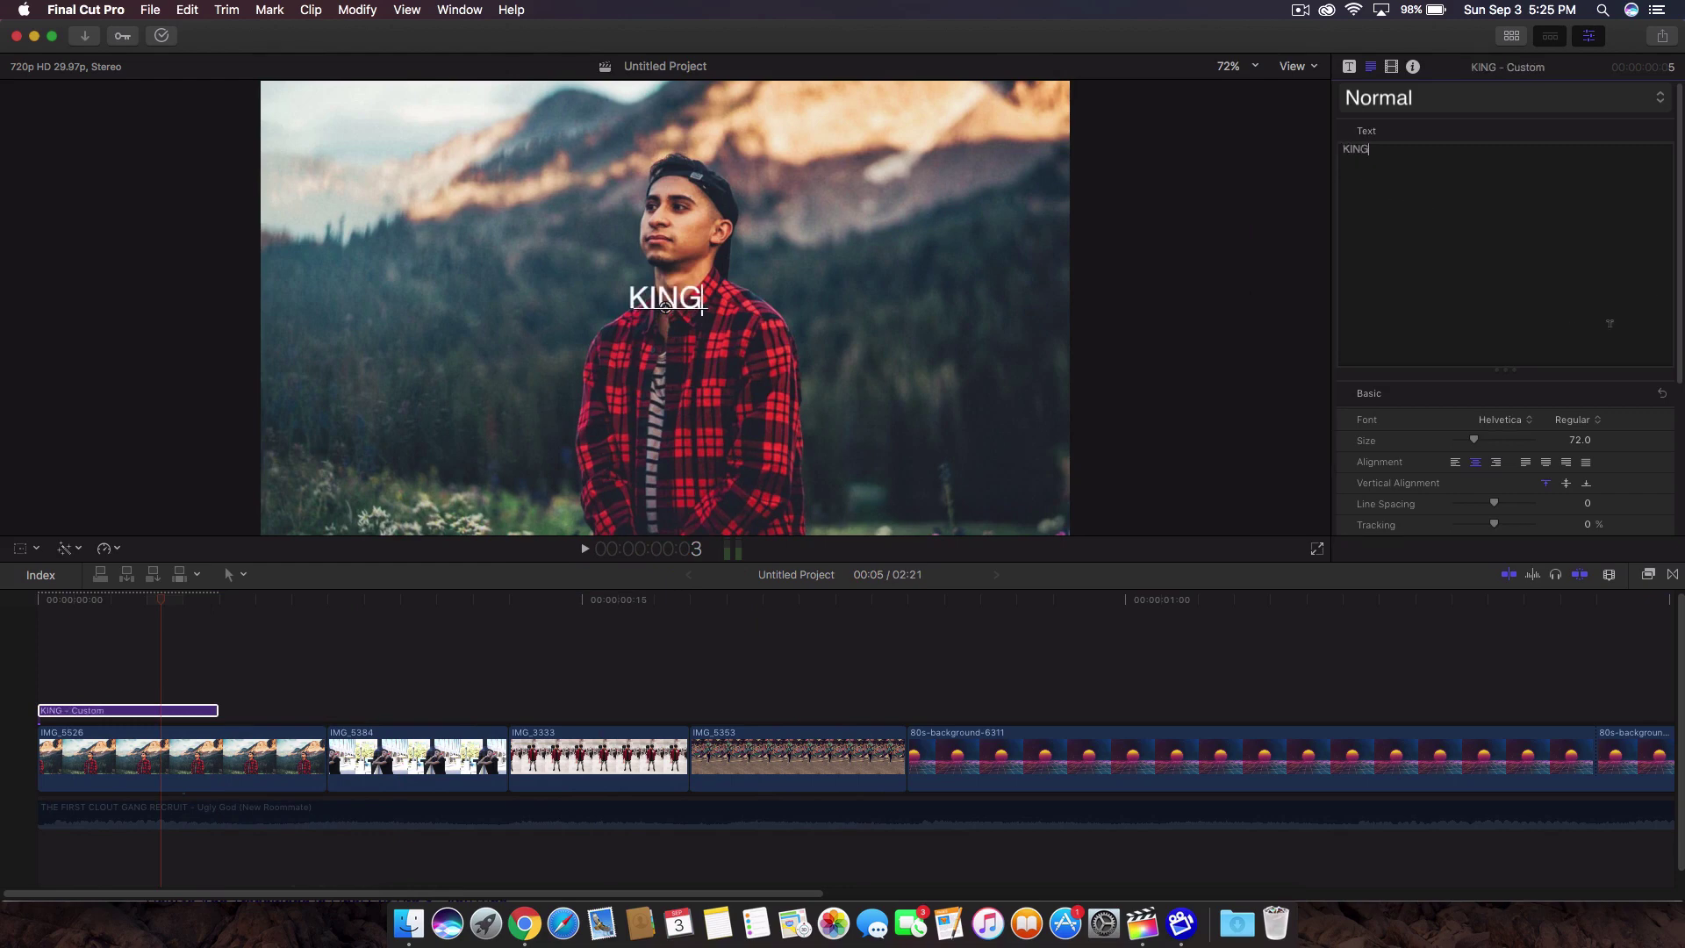
scroll(1609, 323, "down", 5)
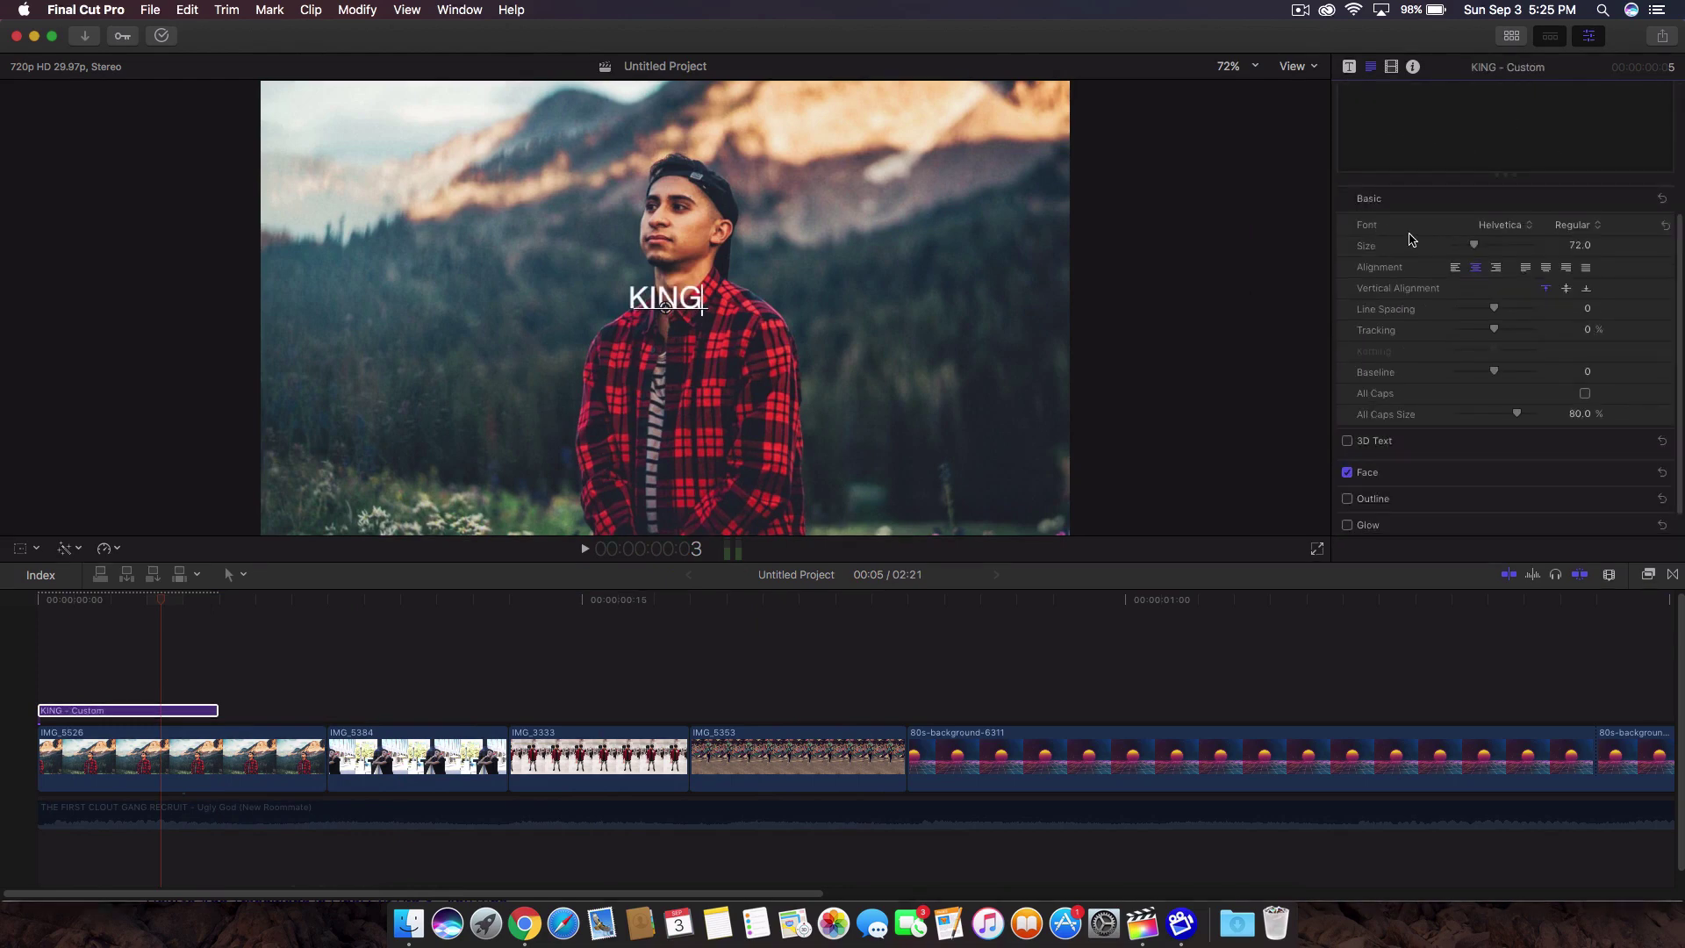
left_click(1499, 225)
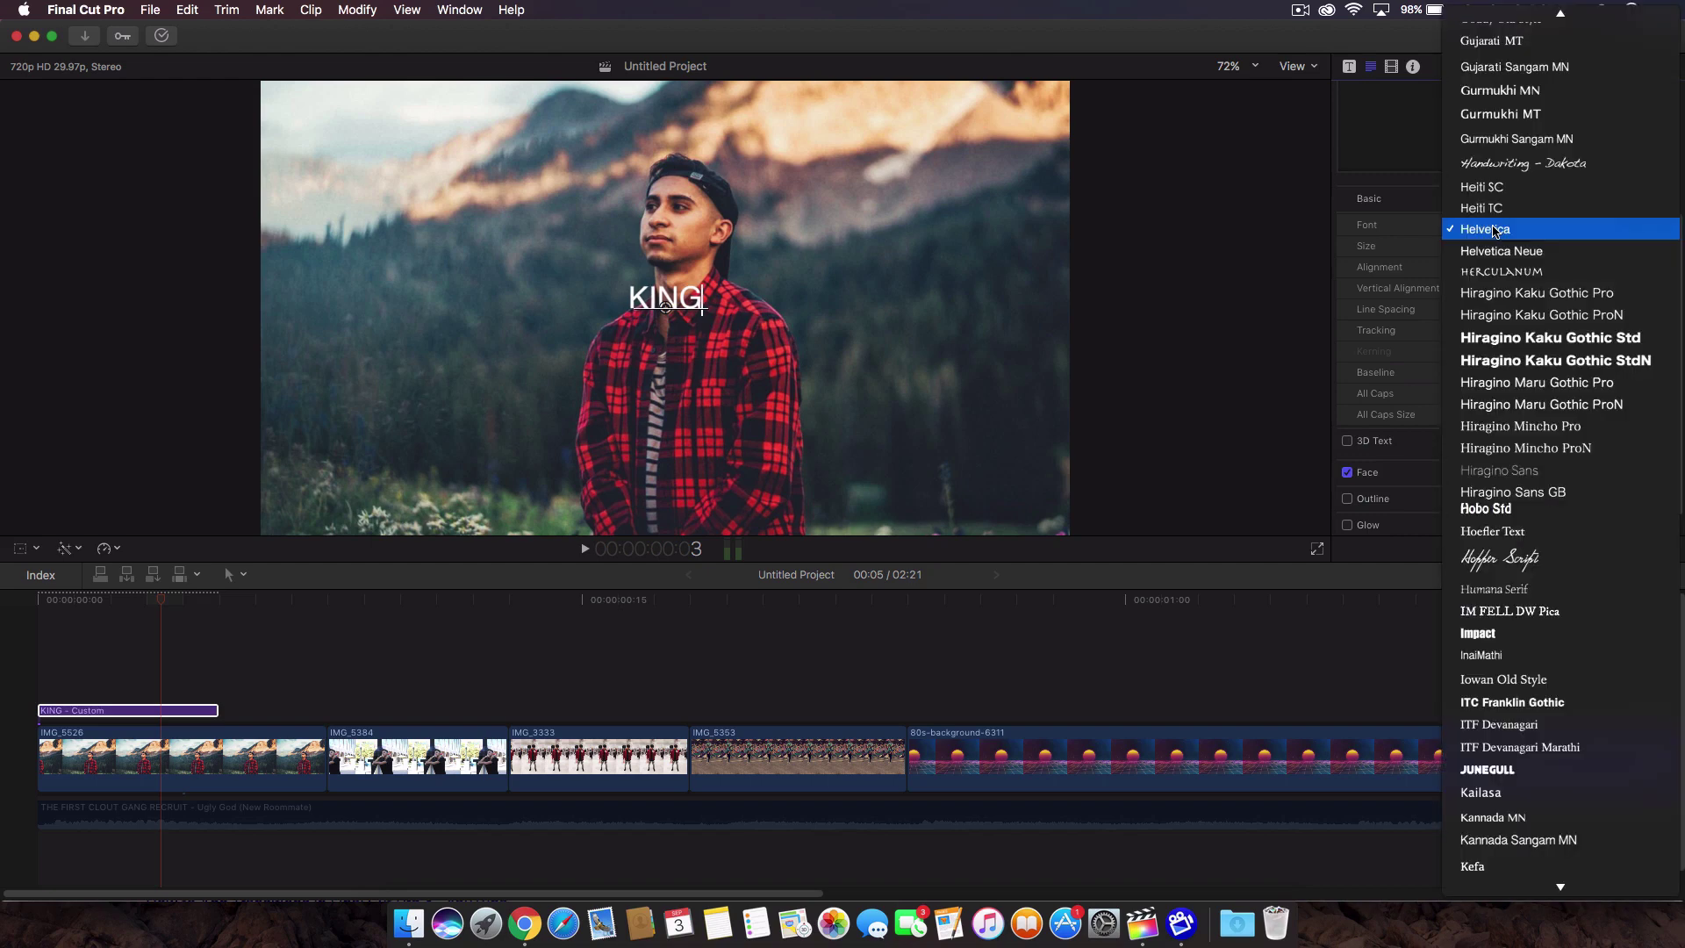
scroll(1516, 495, "down", 10)
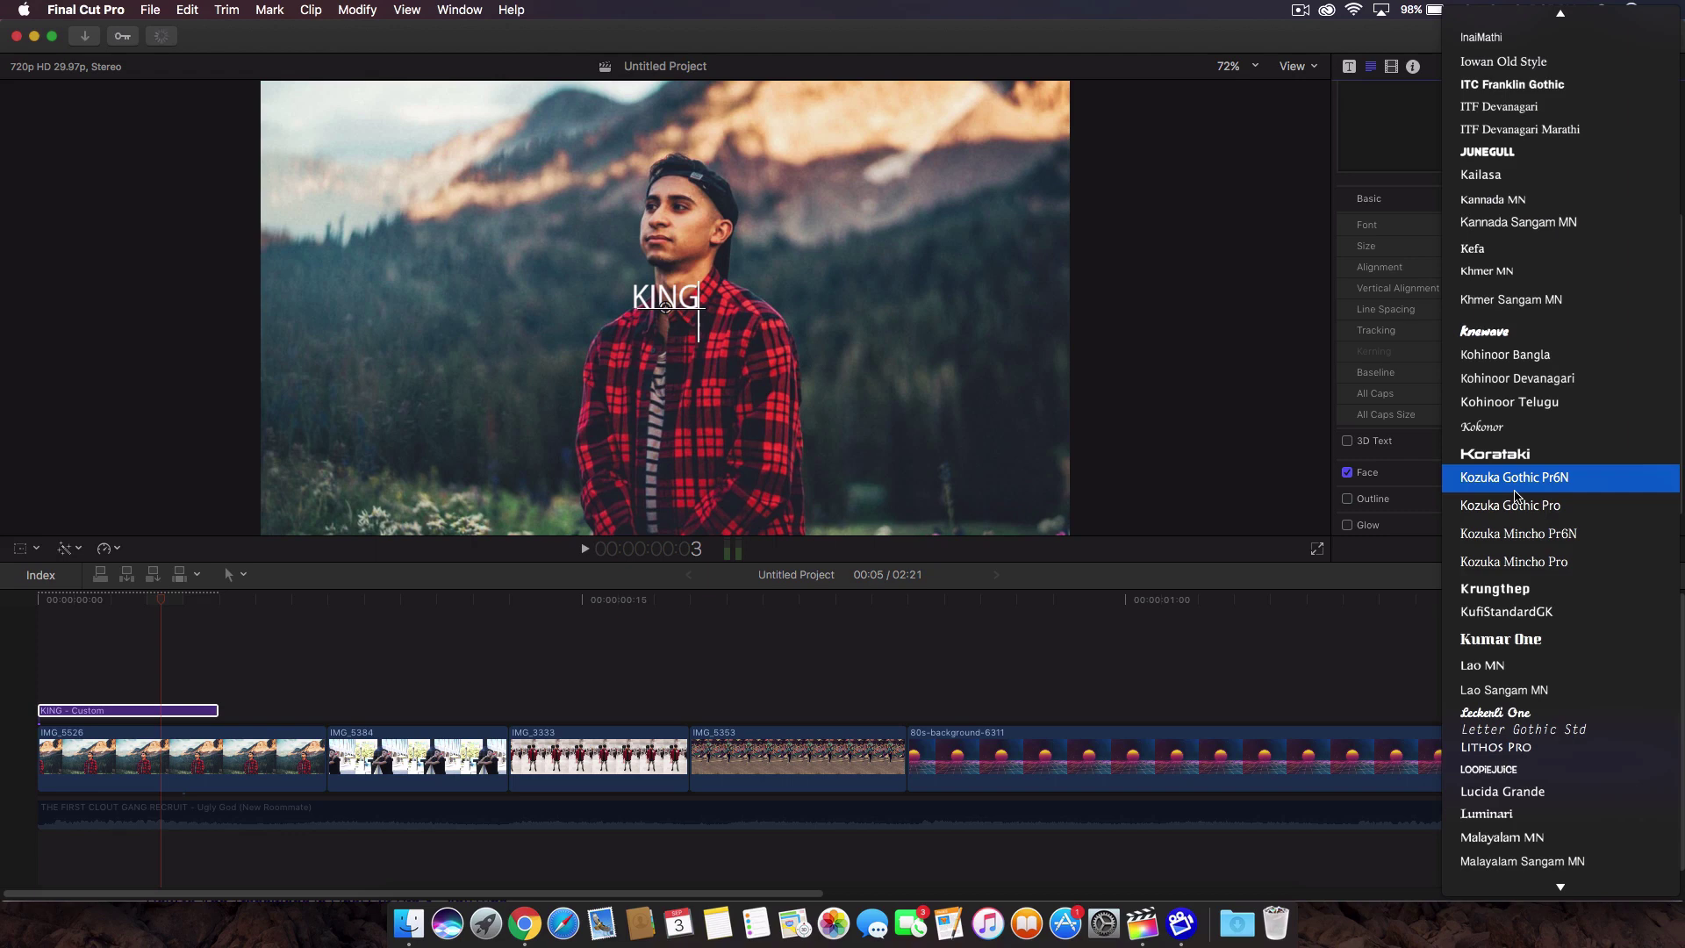
scroll(1516, 496, "down", 10)
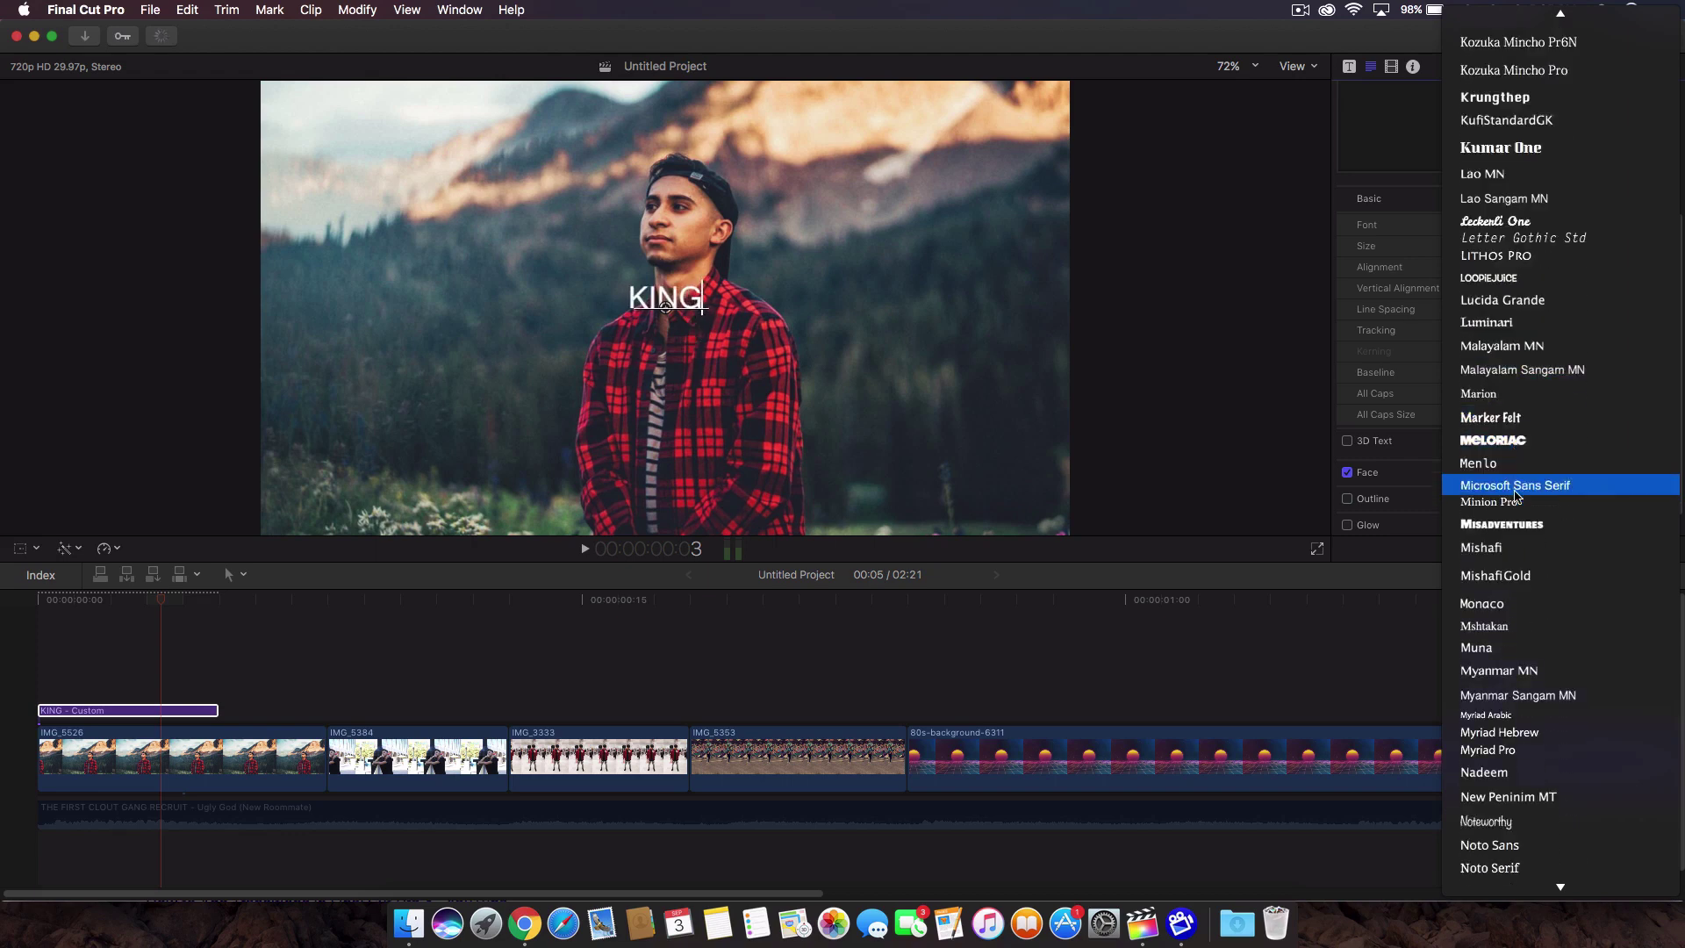
scroll(1516, 495, "down", 12)
left_click(1515, 489)
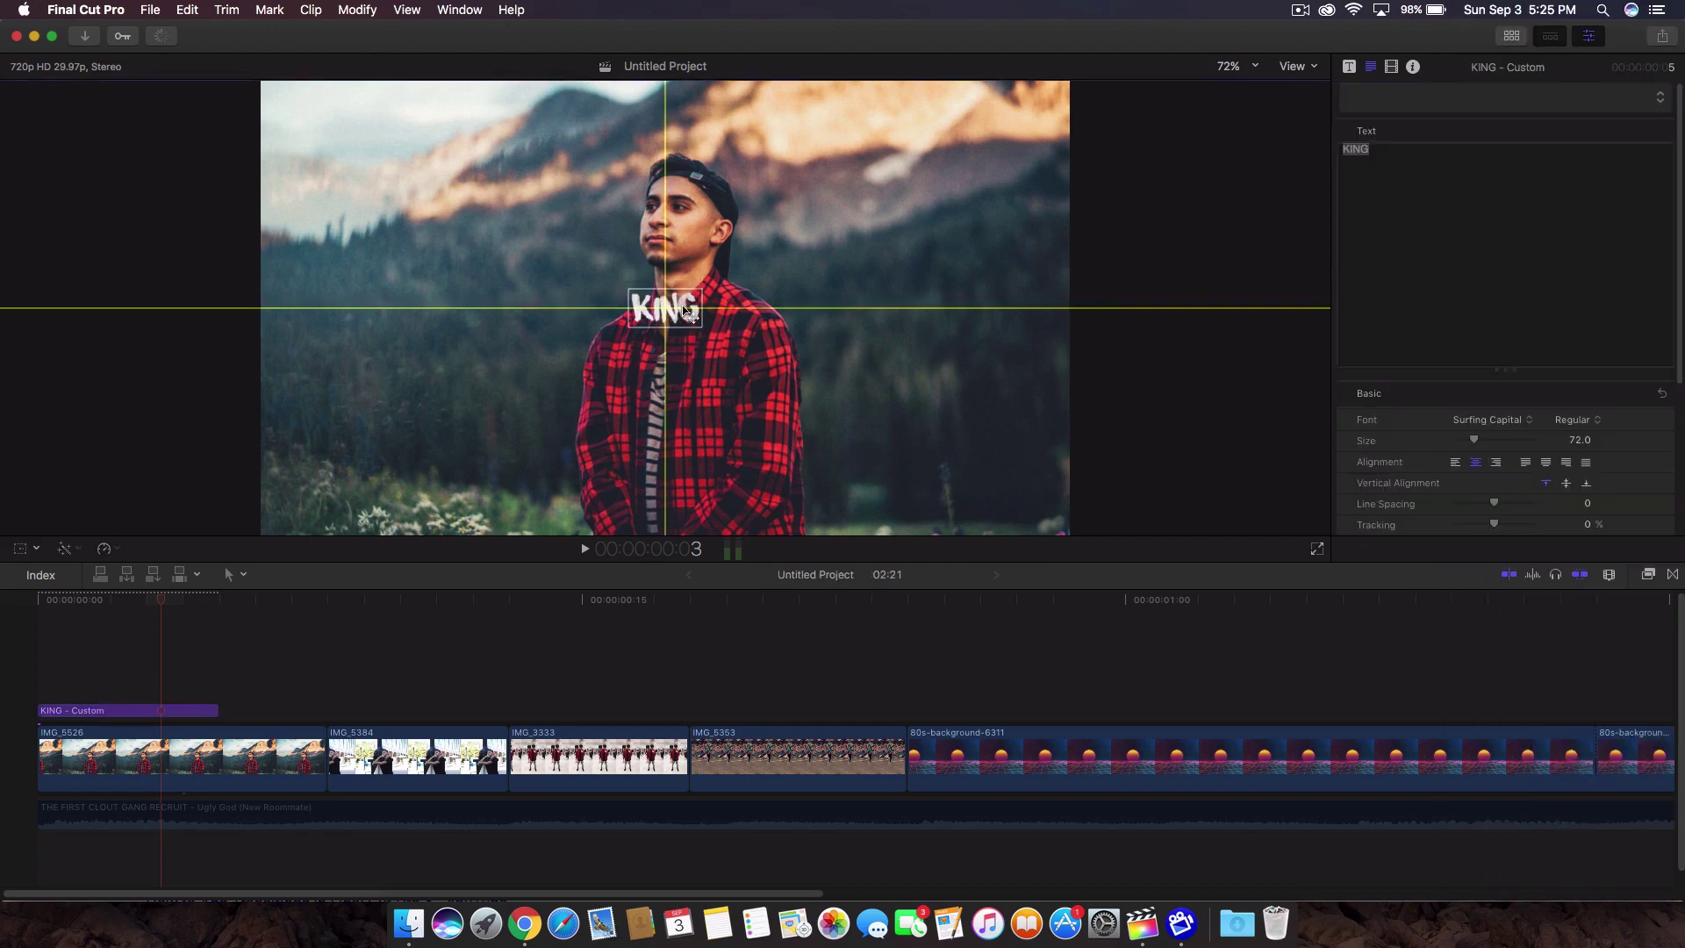
left_click_drag(685, 310, 722, 329)
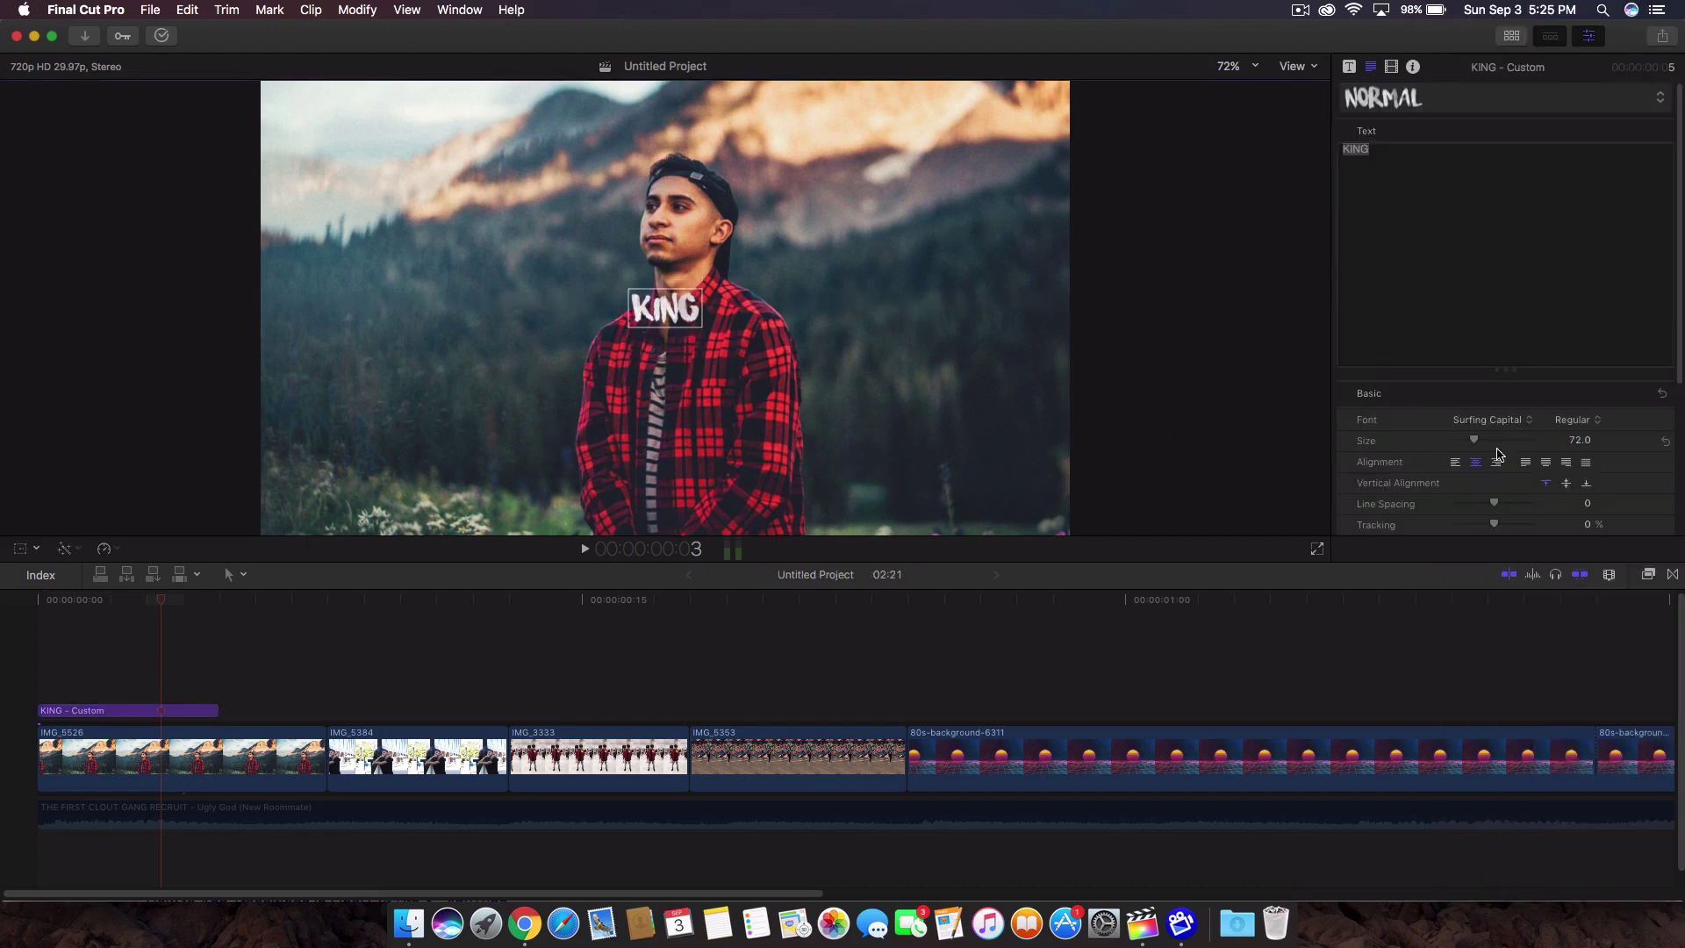
left_click_drag(1482, 445, 1499, 446)
Copy the KING title and paste further copies after it
left_click(154, 710)
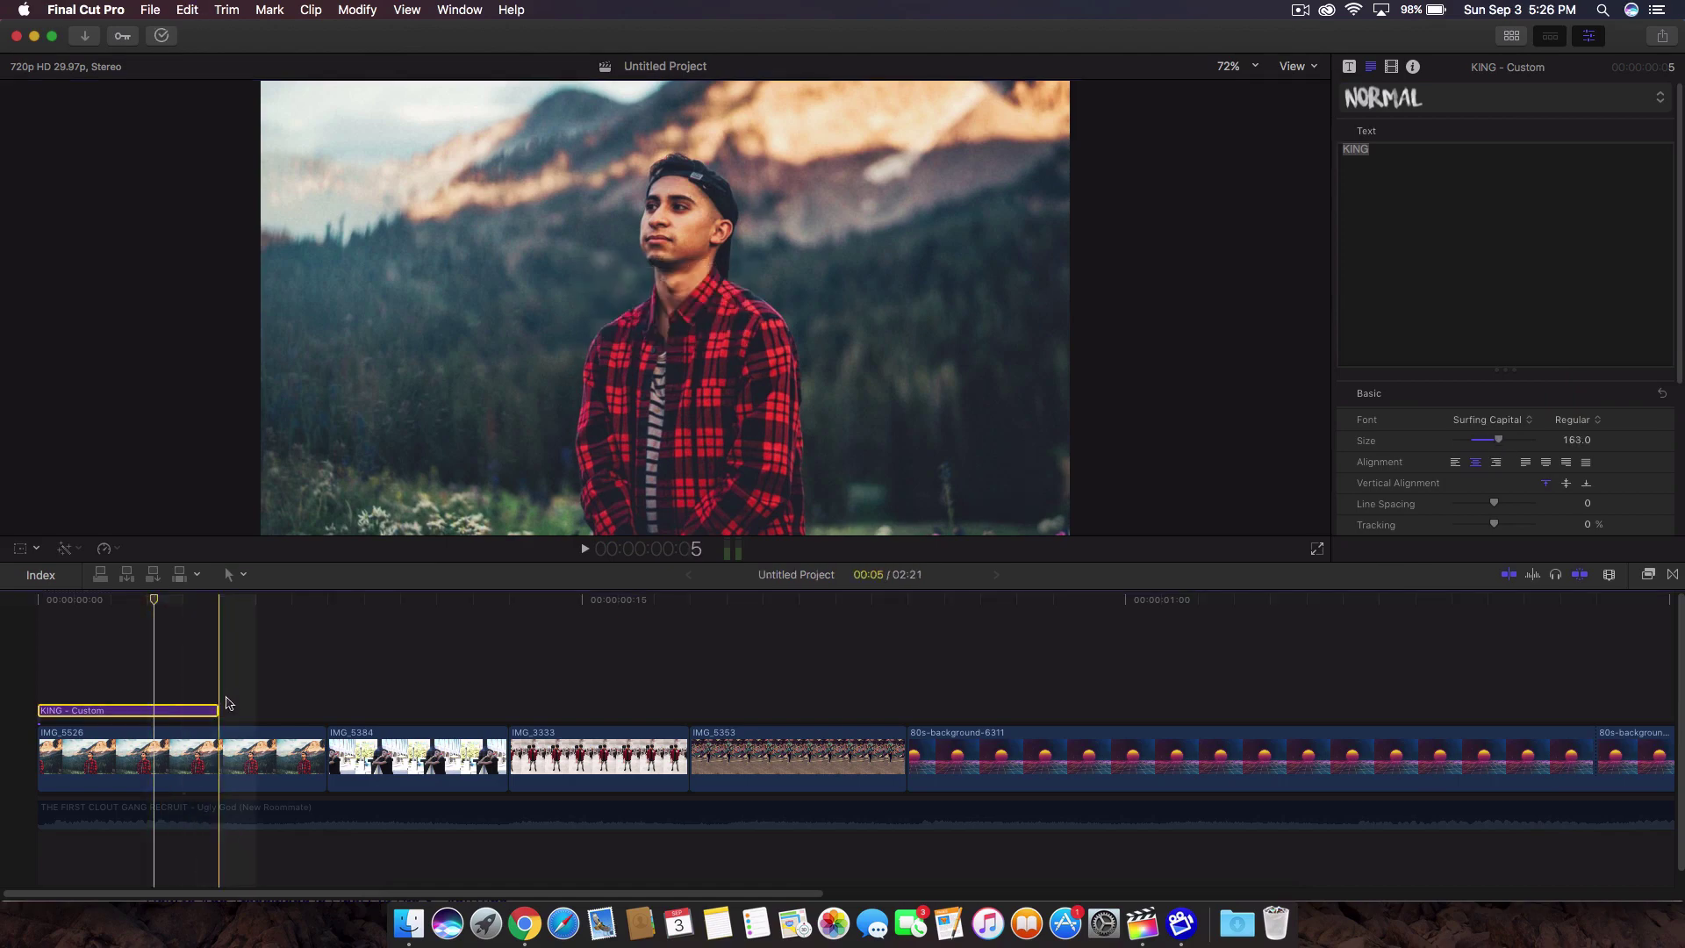
key("super+c")
key("super+v")
key("super+v")
key("super+v")
key("super+v")
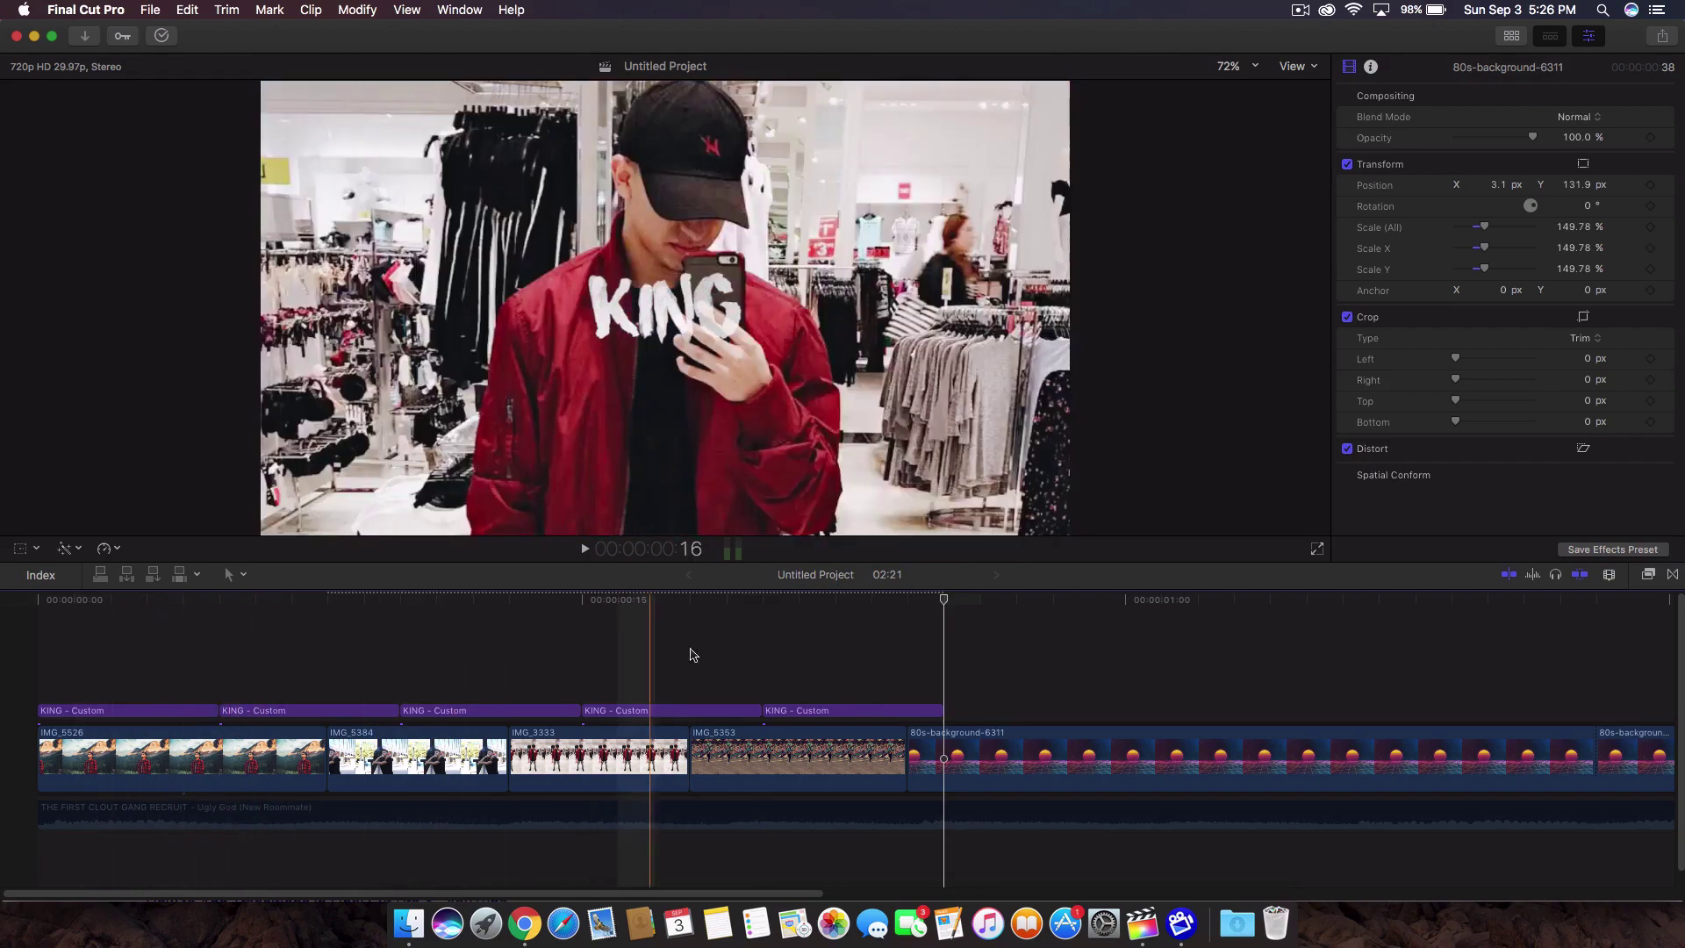
Apply the Handheld shake effect to the first KING title
left_click(184, 658)
key("super+5")
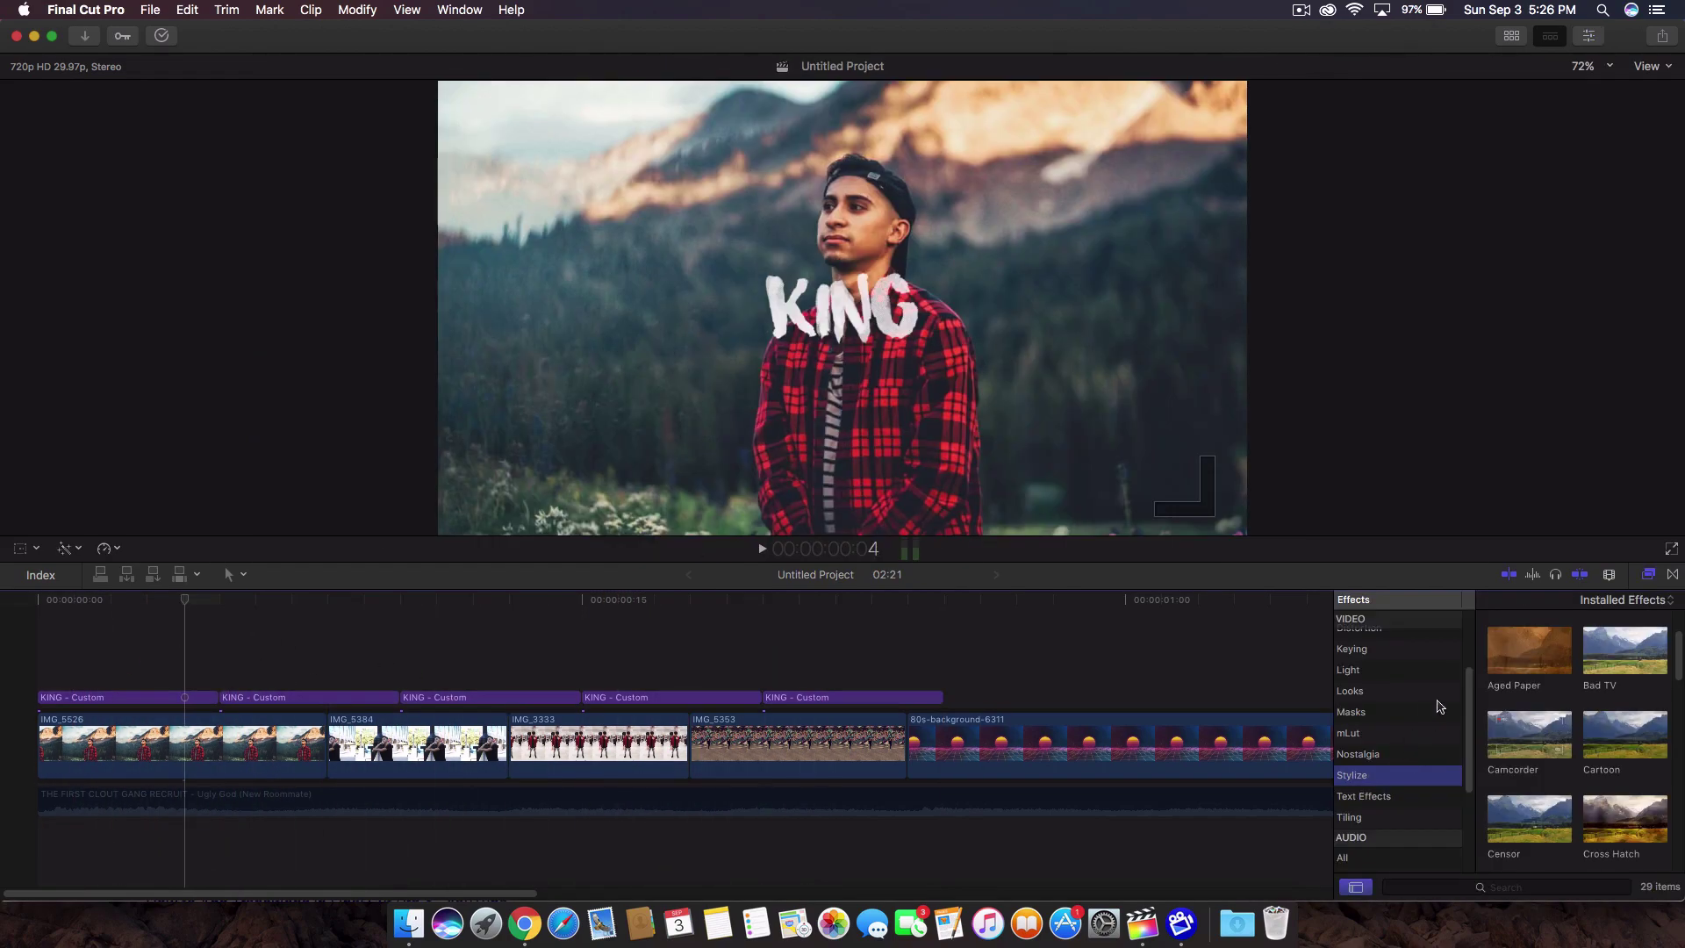
scroll(1590, 707, "down", 5)
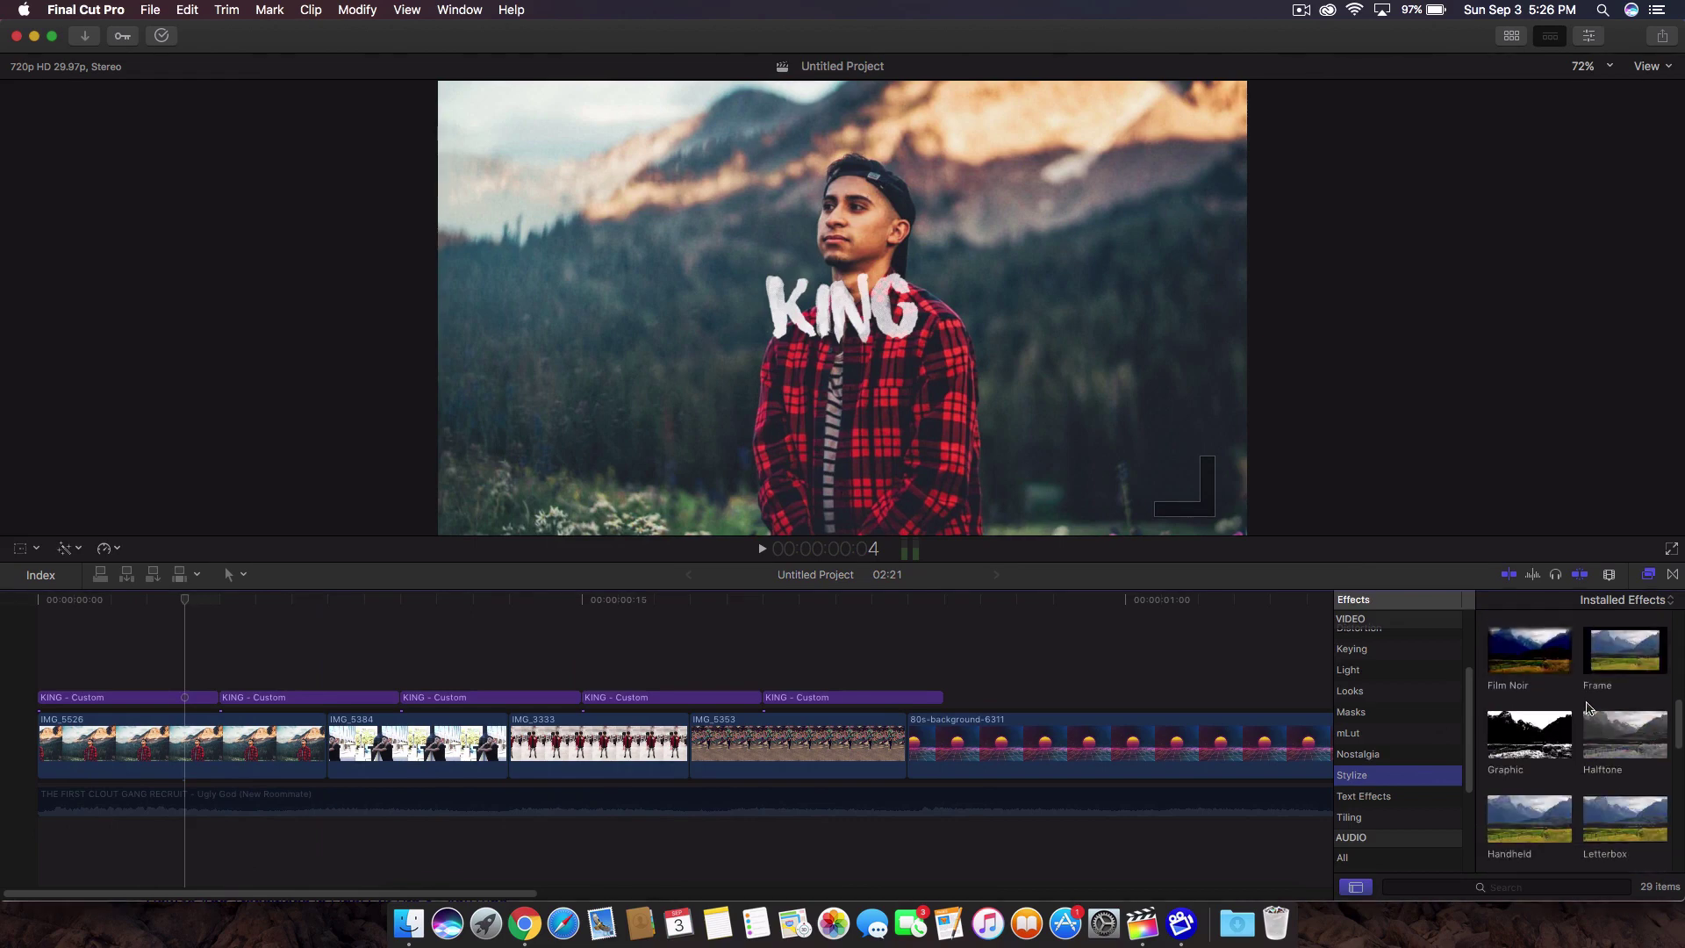
left_click_drag(1533, 753, 174, 699)
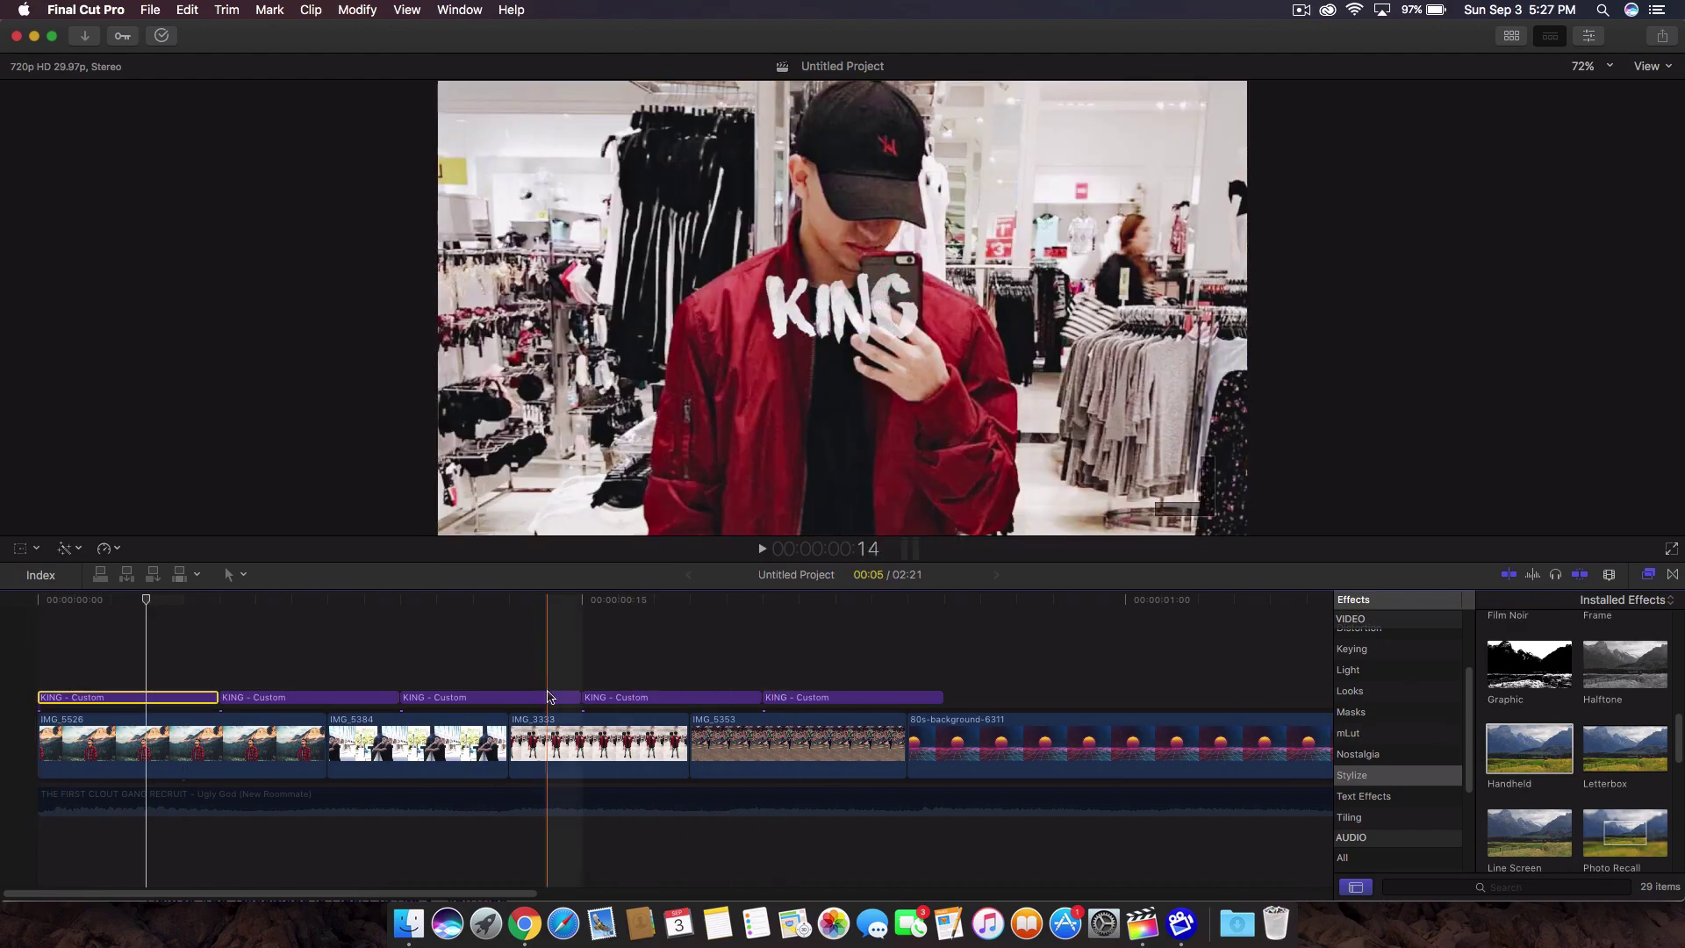
Find 'prism' among all video effects and apply Prism to the third KING title
left_click(524, 697)
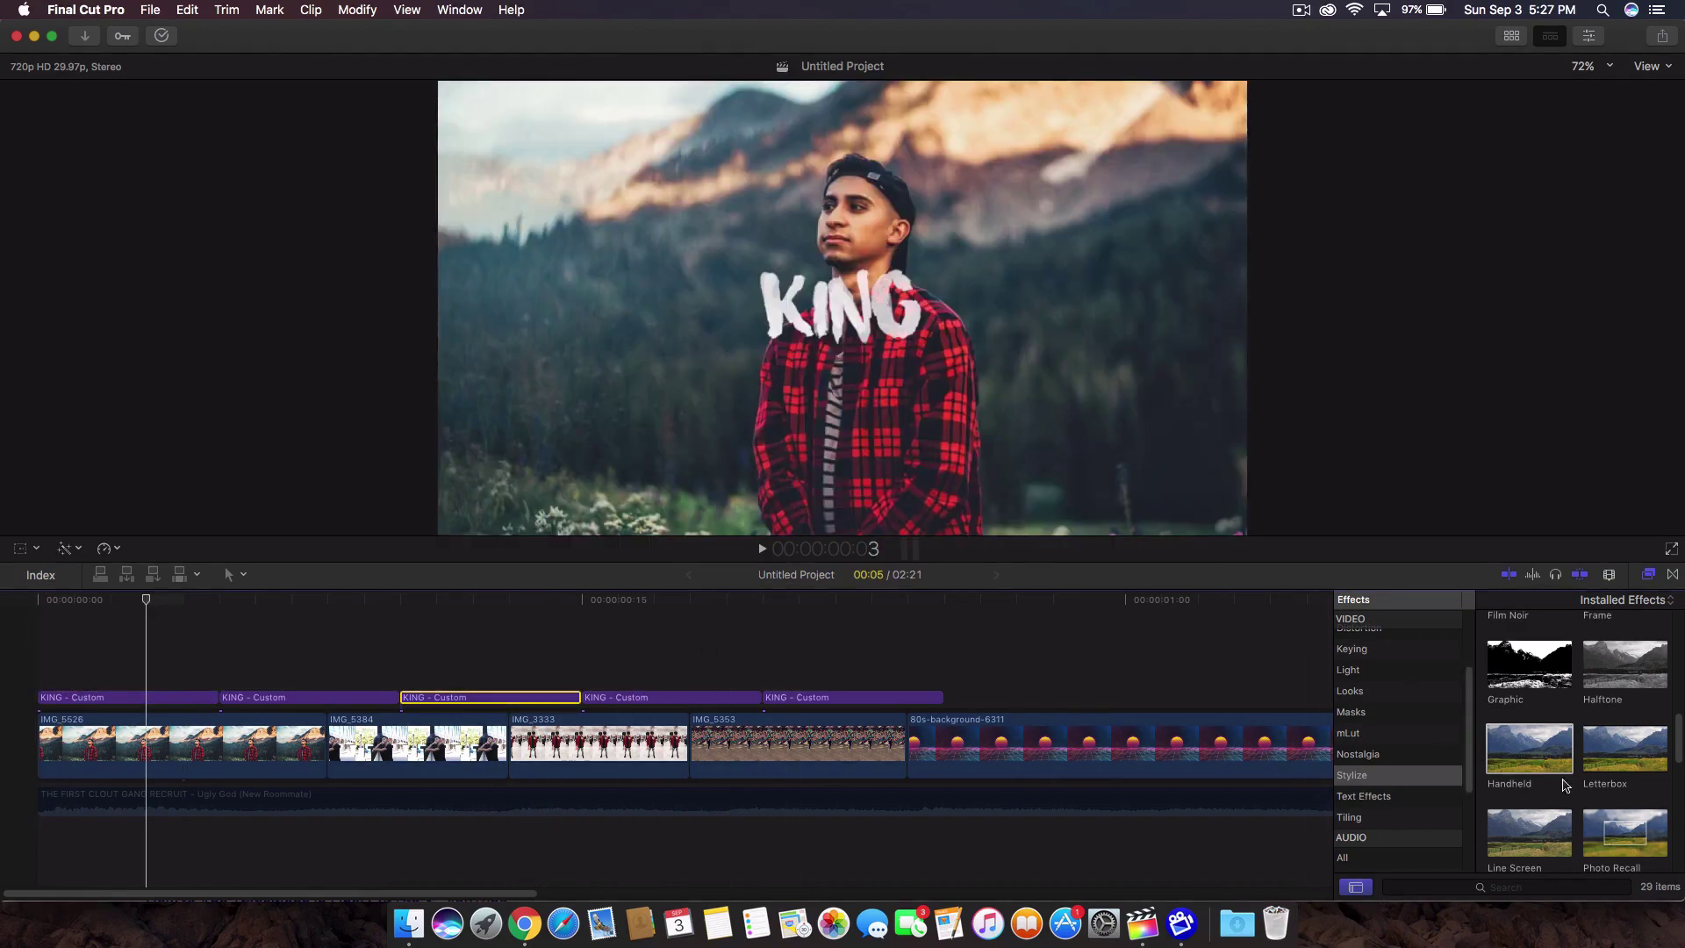
scroll(1567, 785, "down", 5)
scroll(1563, 786, "up", 4)
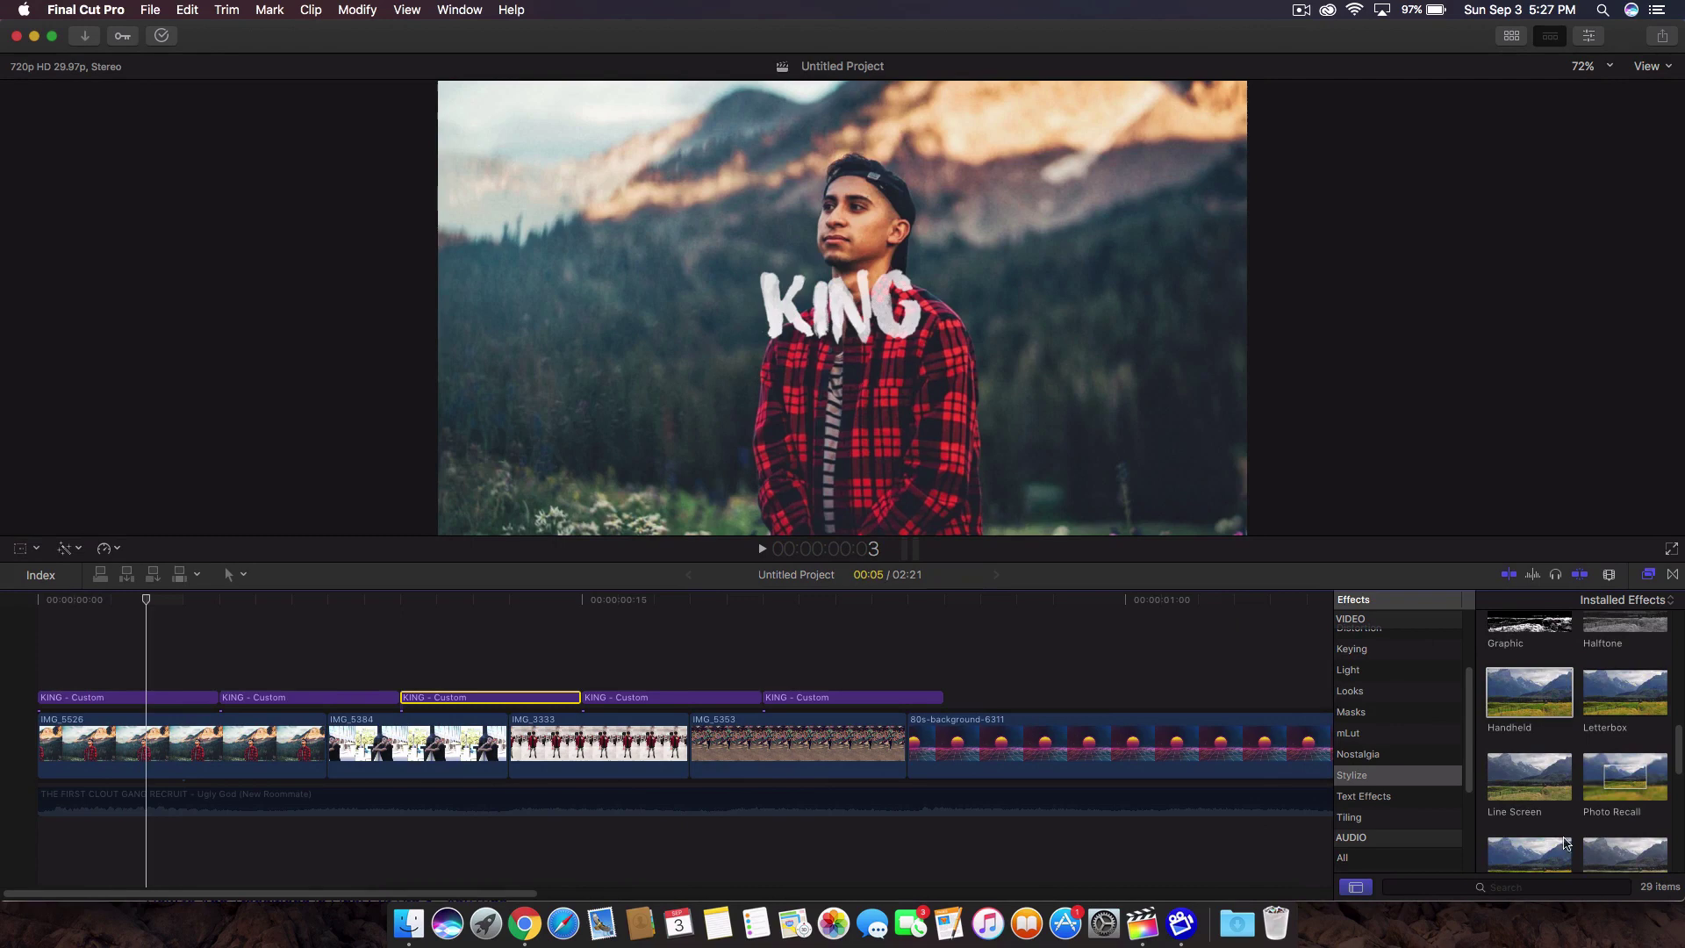
scroll(1388, 678, "up", 4)
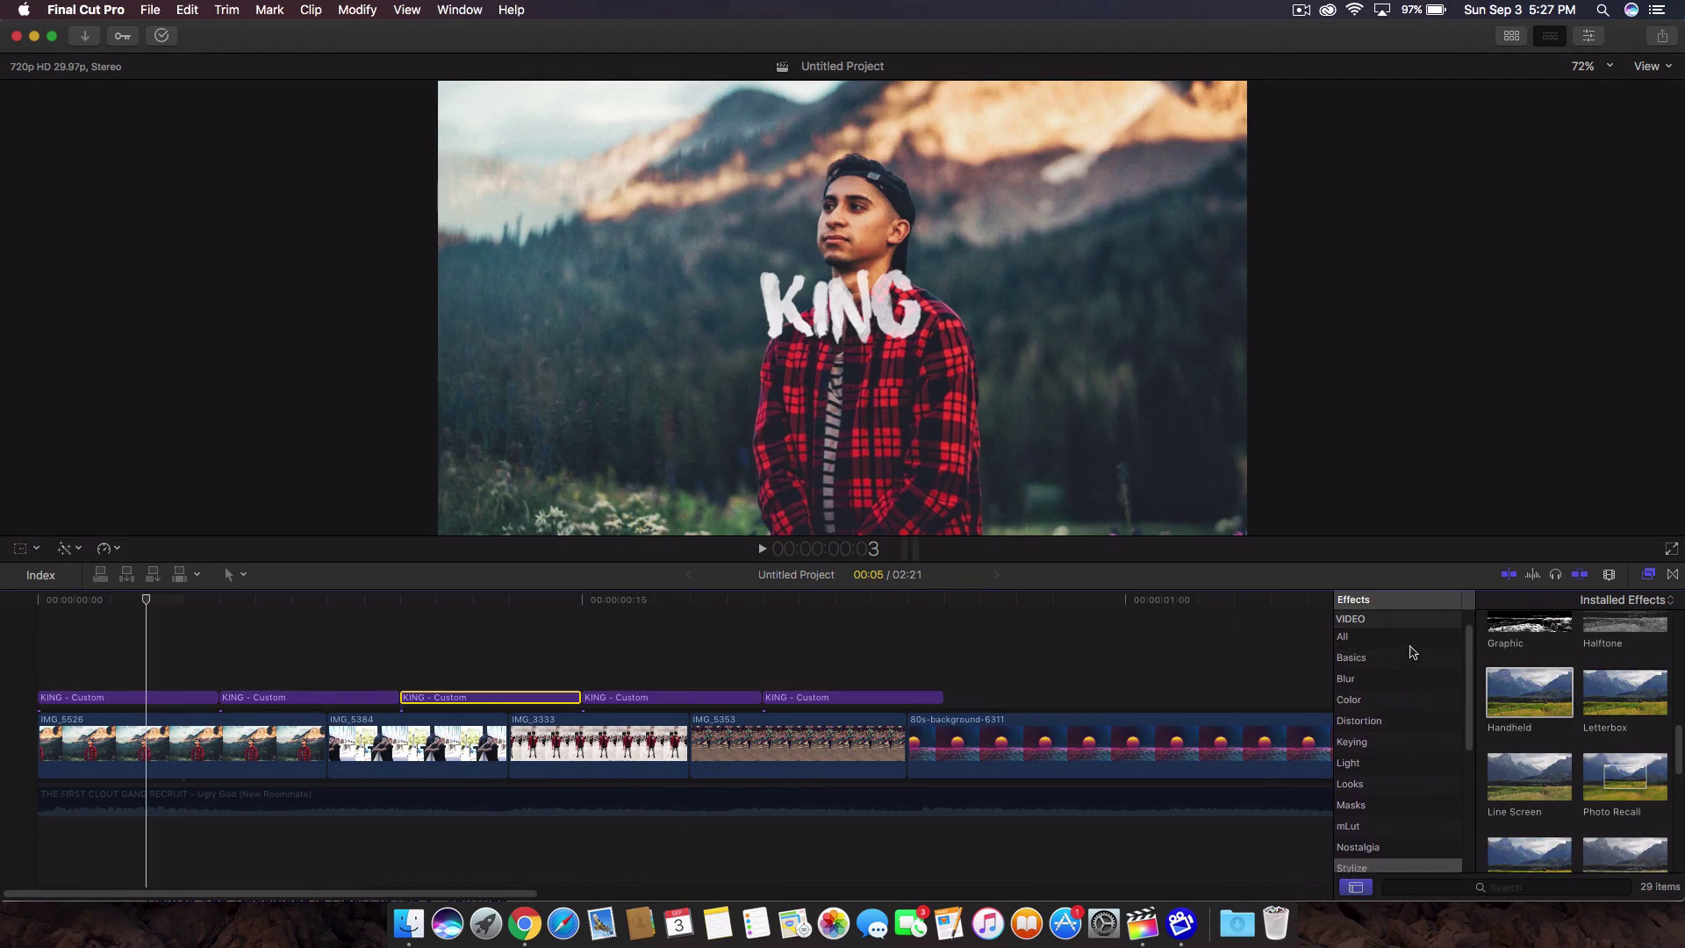
left_click(1404, 639)
left_click(1549, 886)
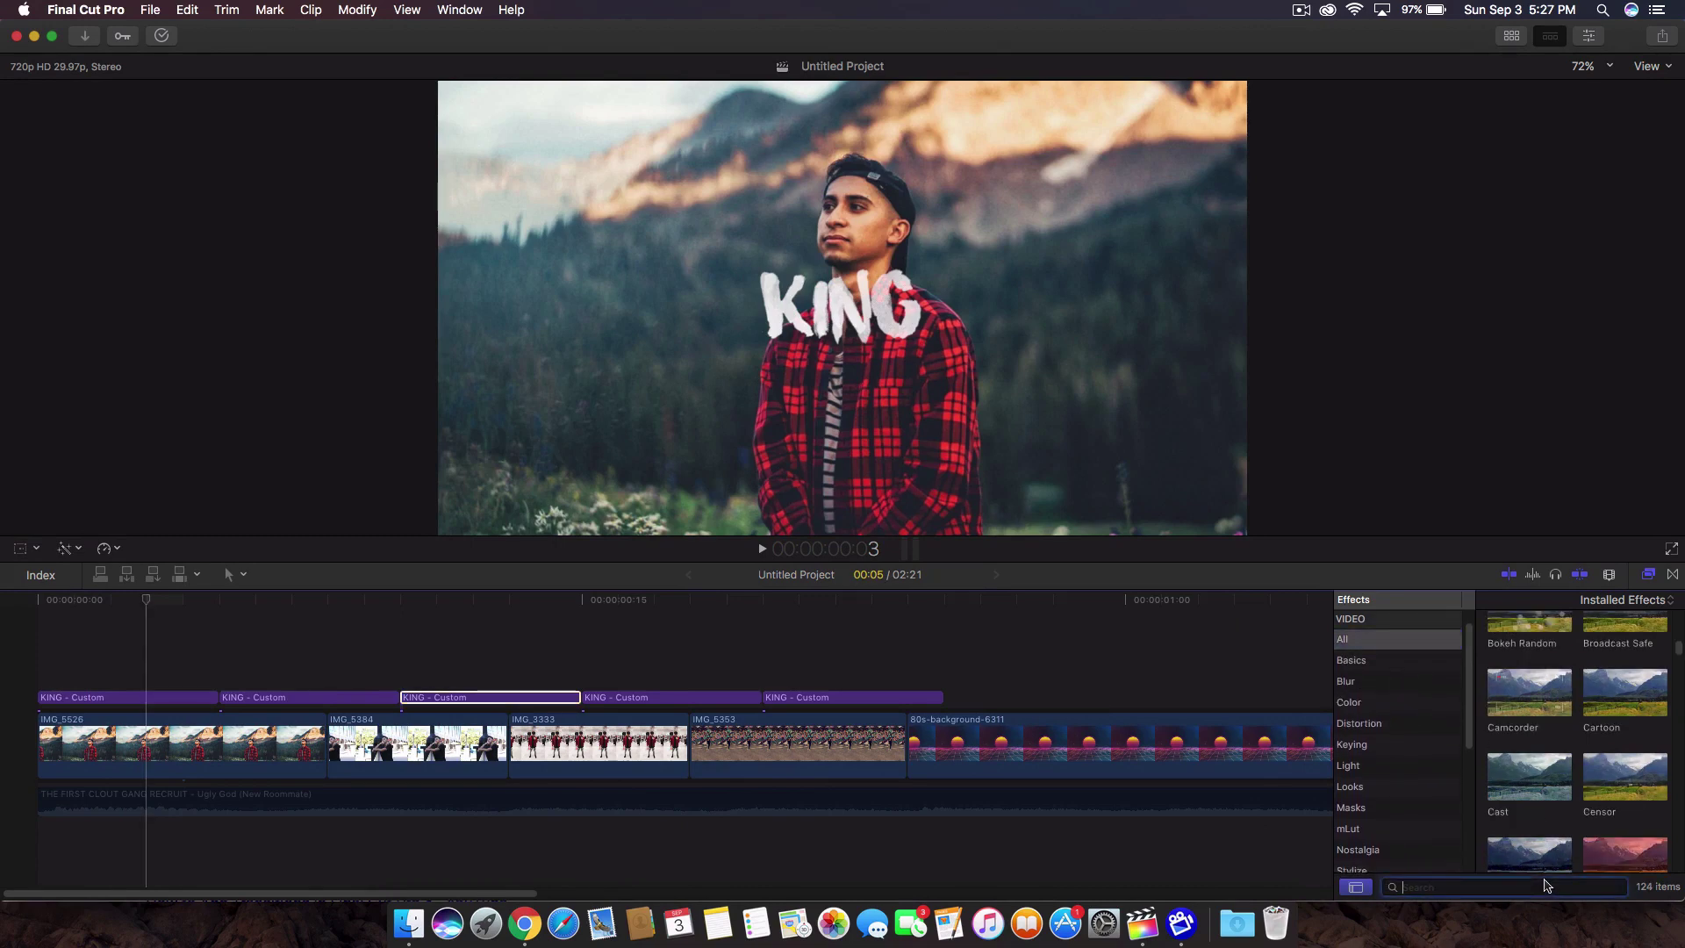
type("prism")
left_click_drag(1544, 667, 556, 698)
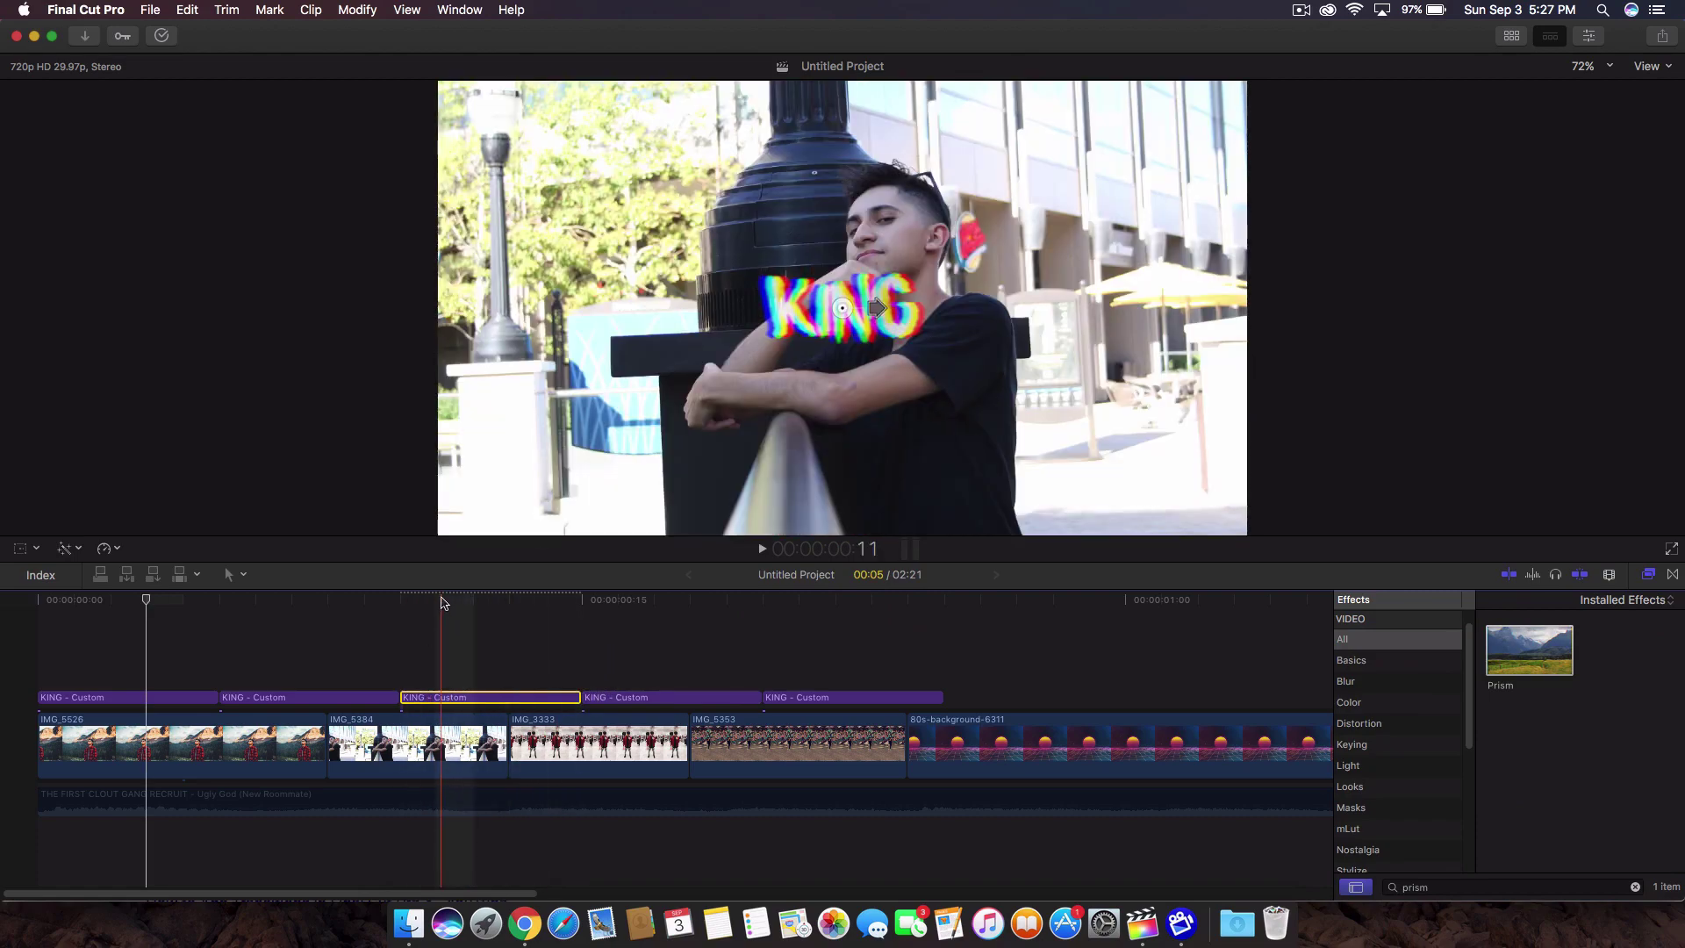
left_click(442, 602)
Drop the Stylize Bad TV effect onto the first KING title
left_click(116, 697)
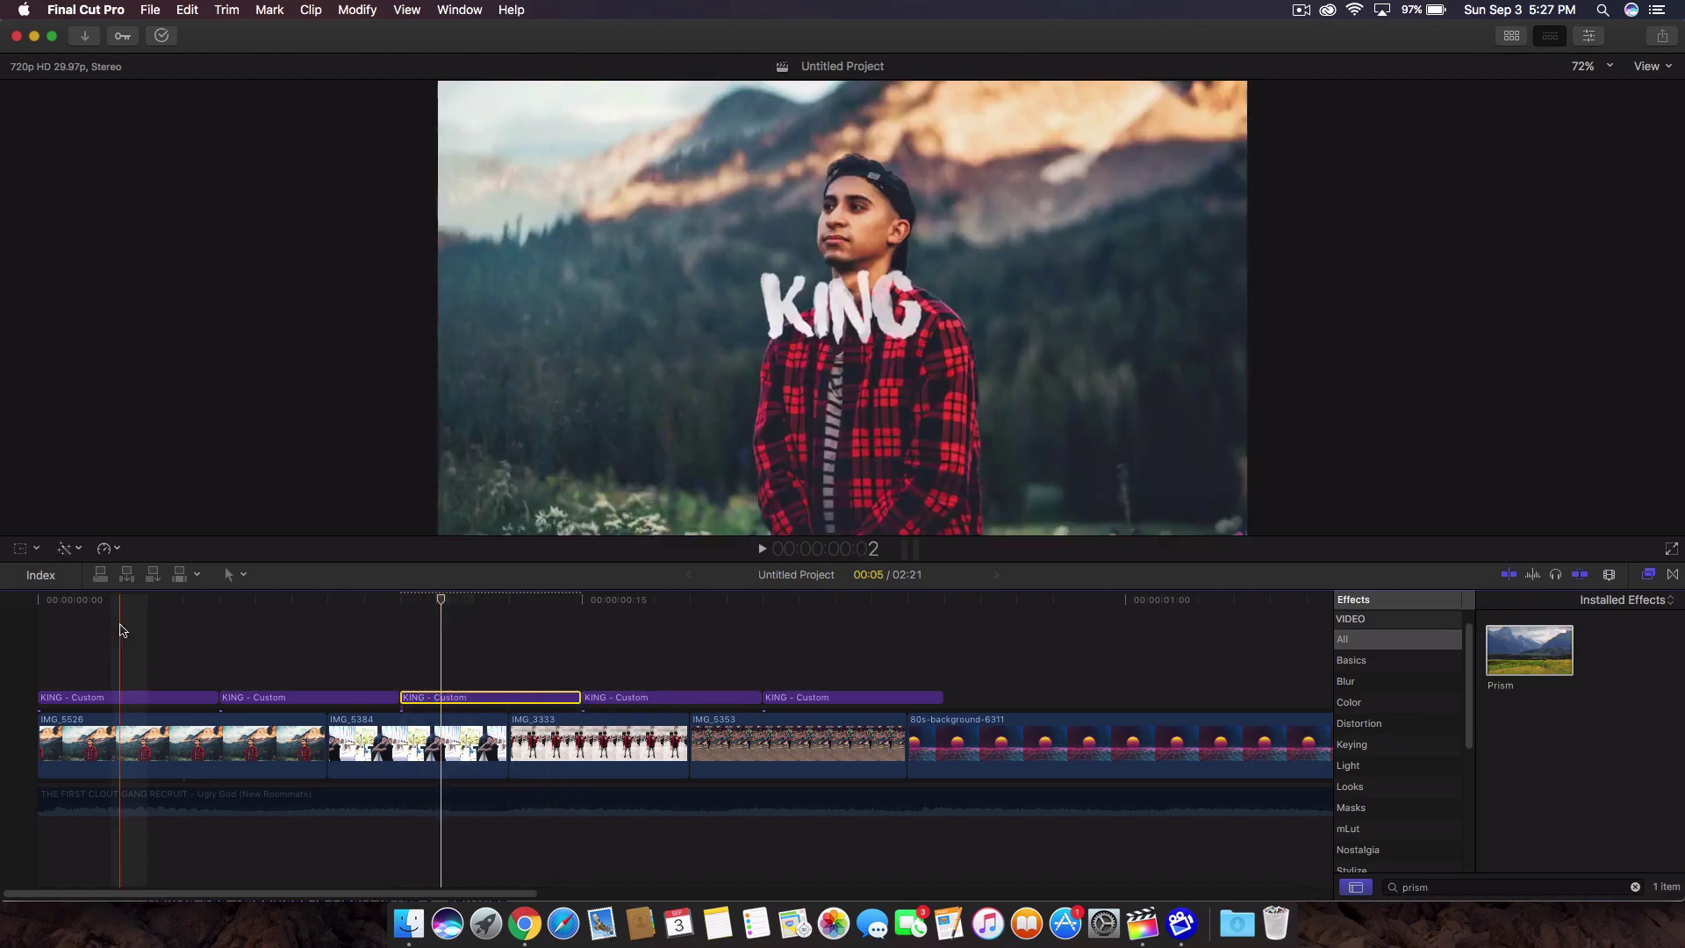
left_click(1351, 868)
left_click_drag(1625, 640, 172, 697)
Adjust the Bad TV Amount, then paste Handheld and Bad TV attributes onto the other four KING titles
key("cmd+4")
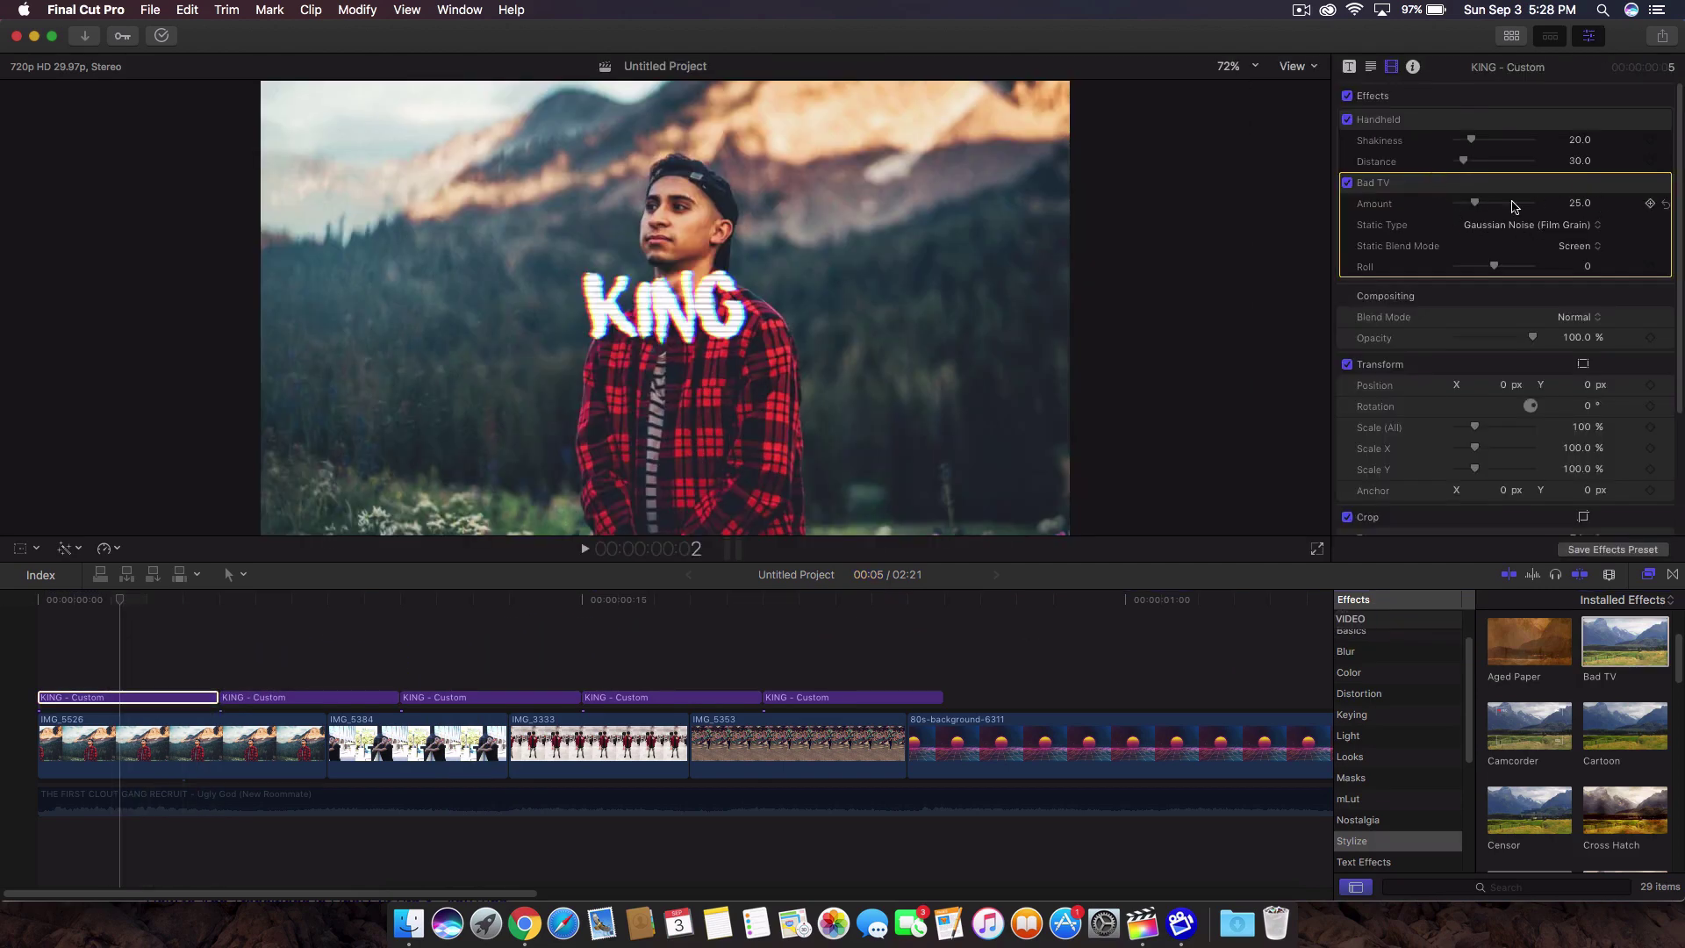
mouse_move(1478, 209)
left_mouse_down()
mouse_move(1456, 203)
mouse_move(1536, 204)
mouse_move(1440, 201)
mouse_move(1471, 196)
left_mouse_up()
left_click(147, 695)
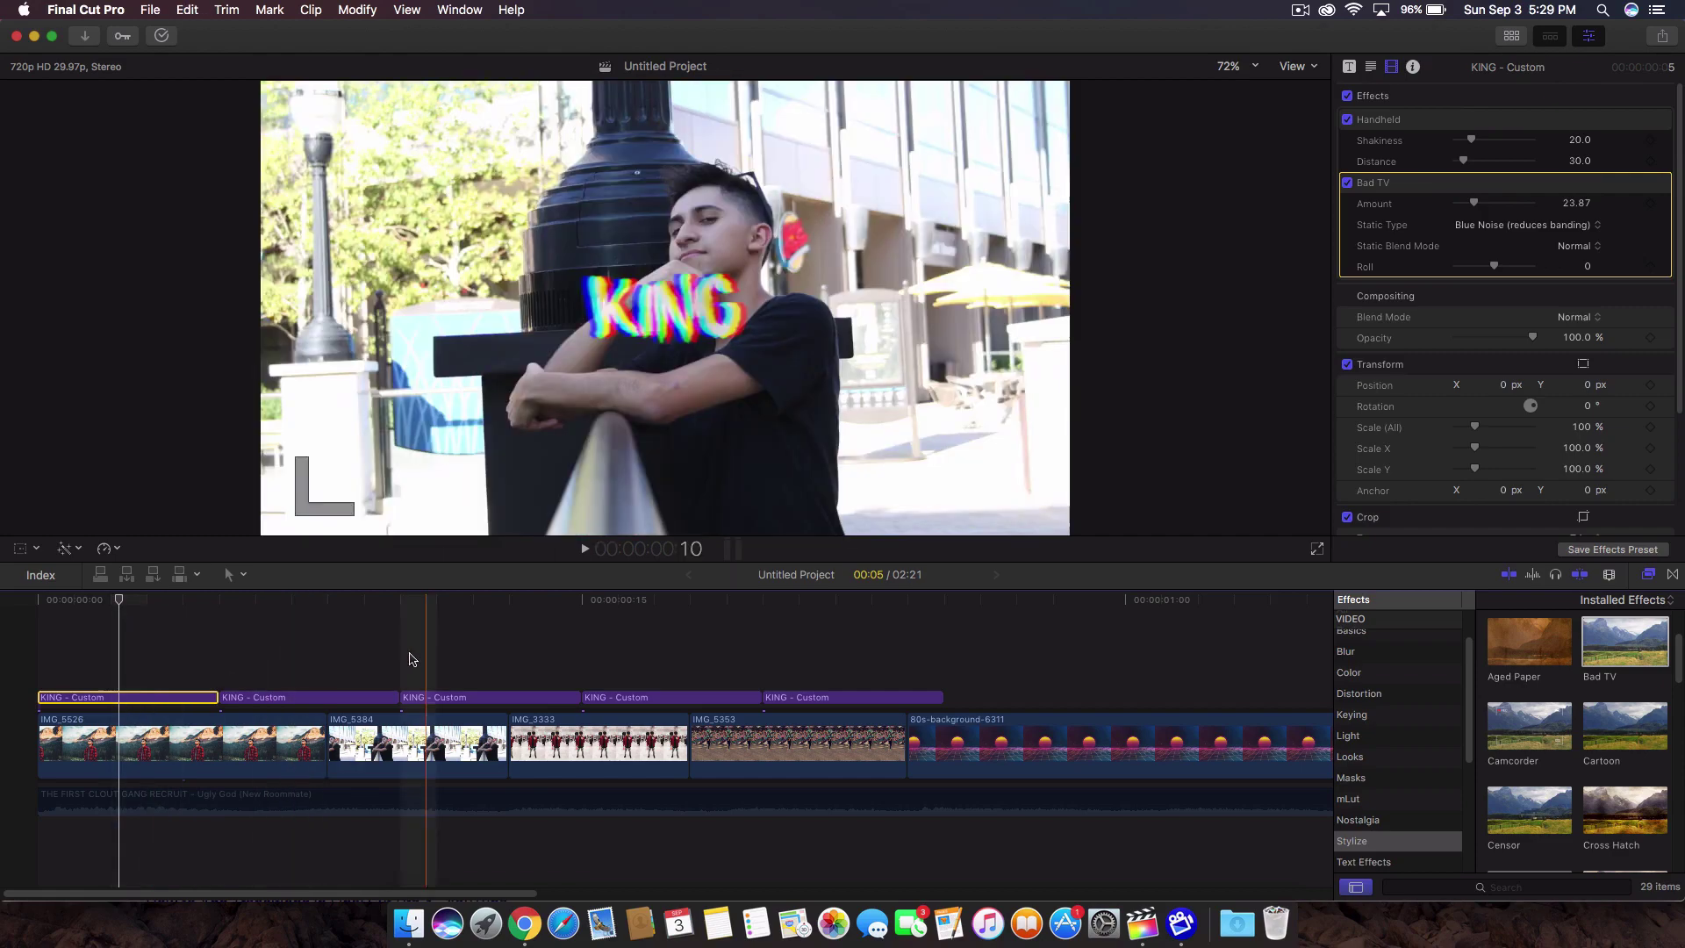
left_click_drag(369, 659, 813, 698)
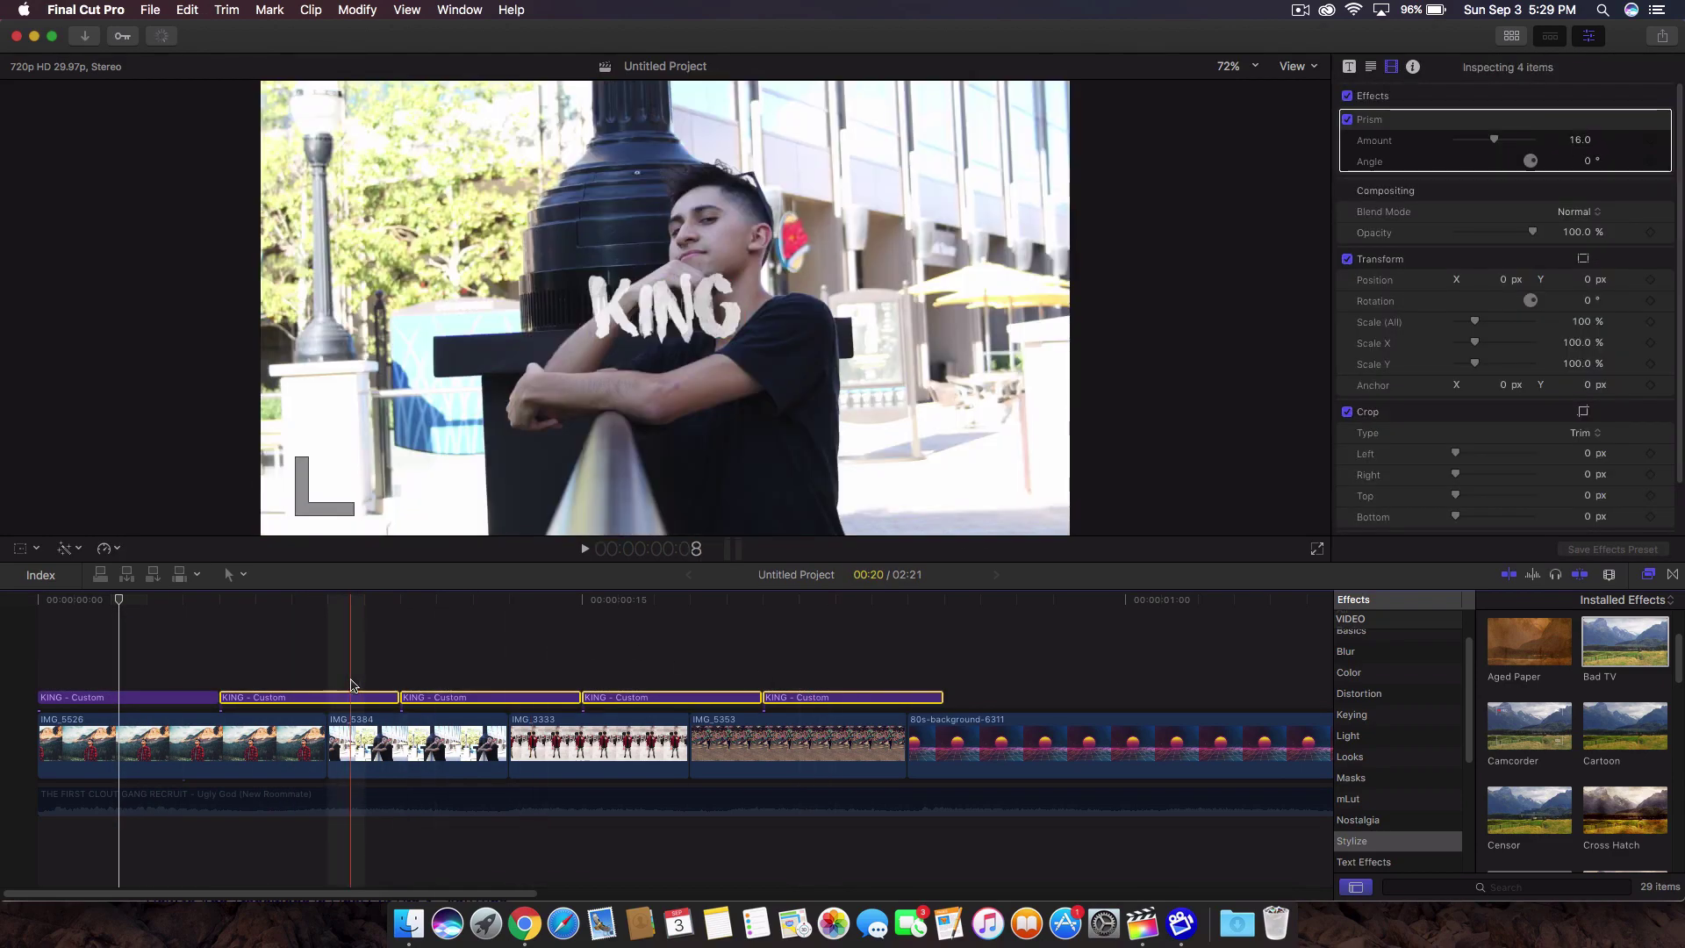
key("super+shift+v")
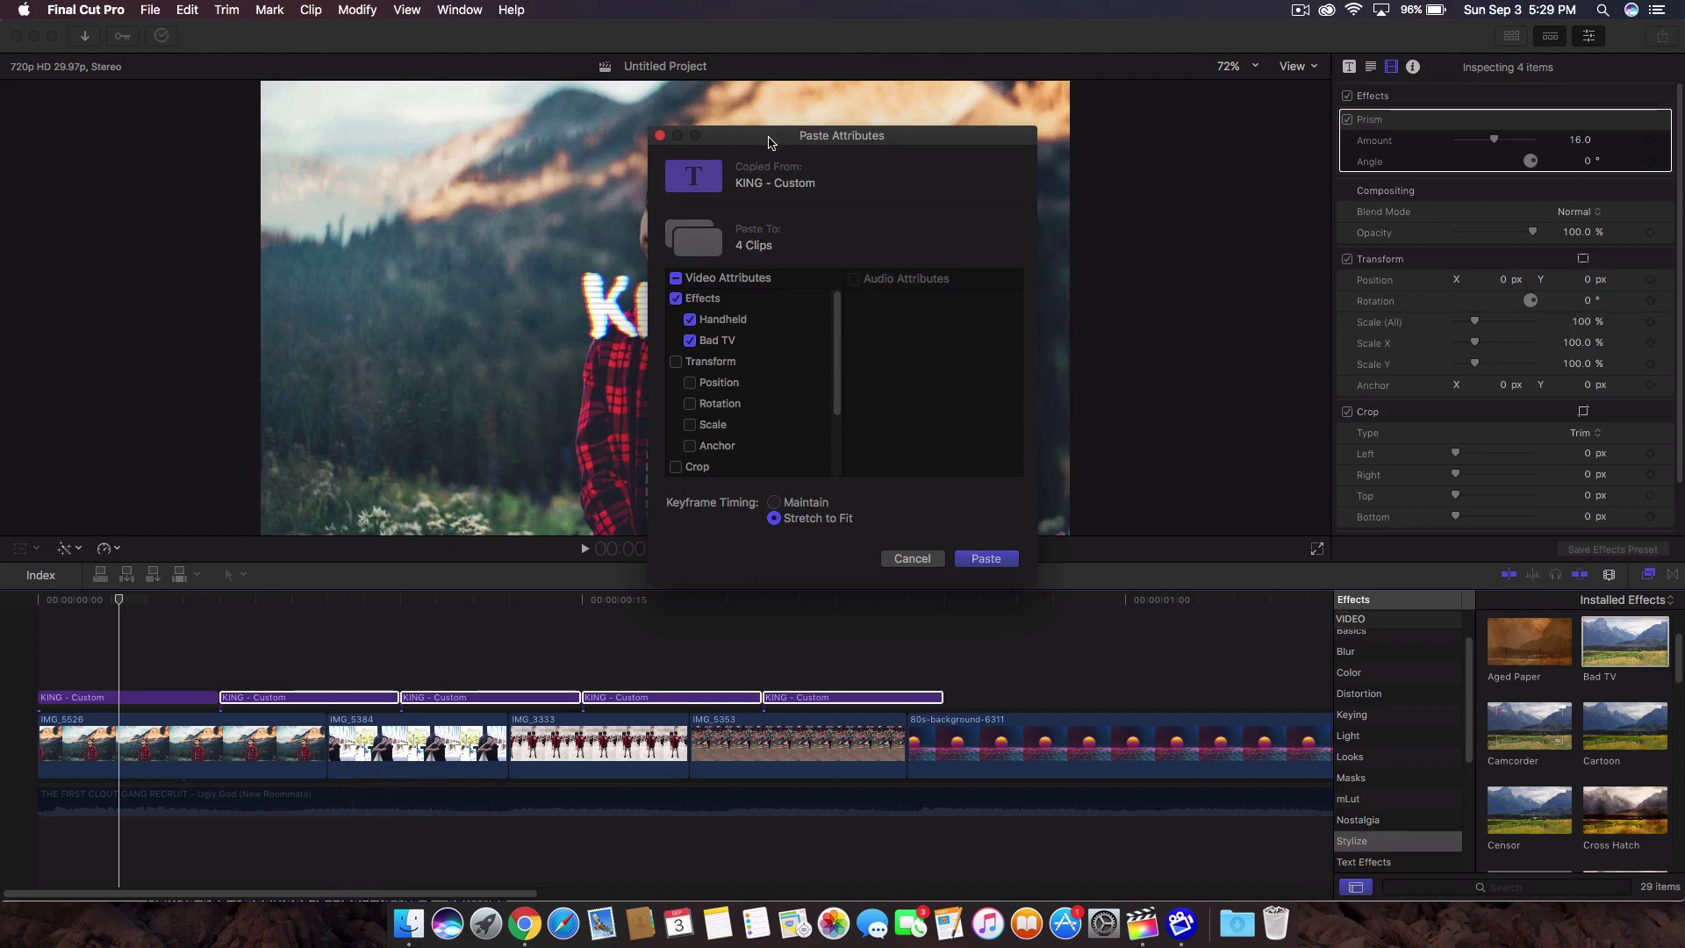
left_click_drag(771, 142, 733, 187)
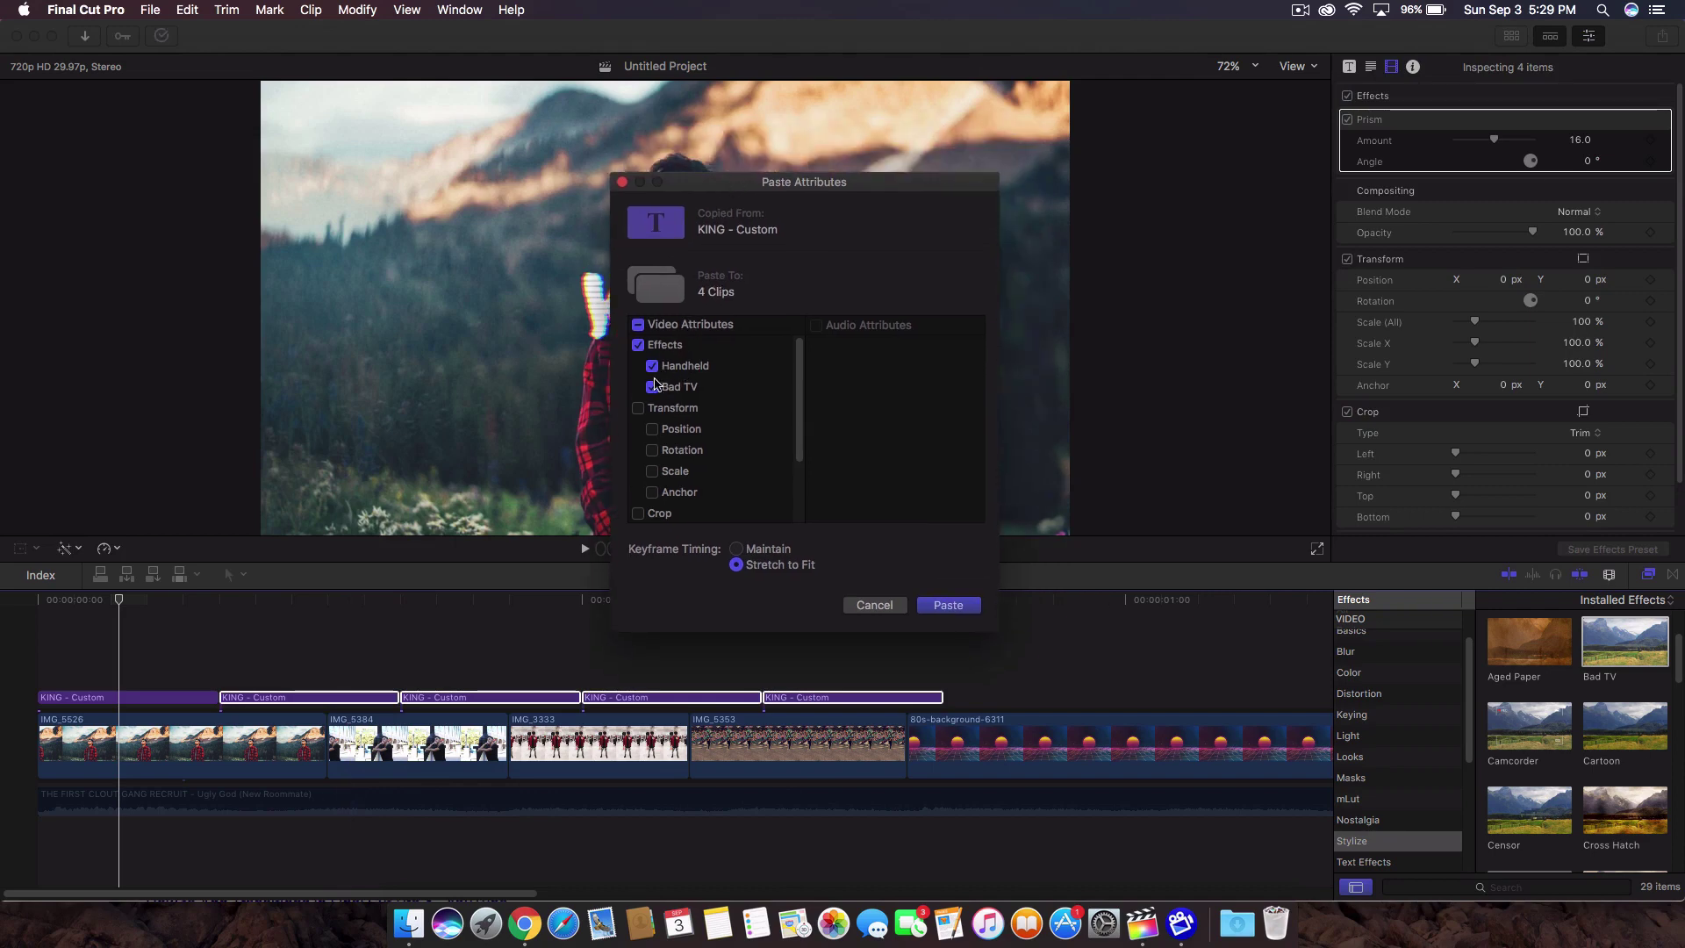
left_click(948, 605)
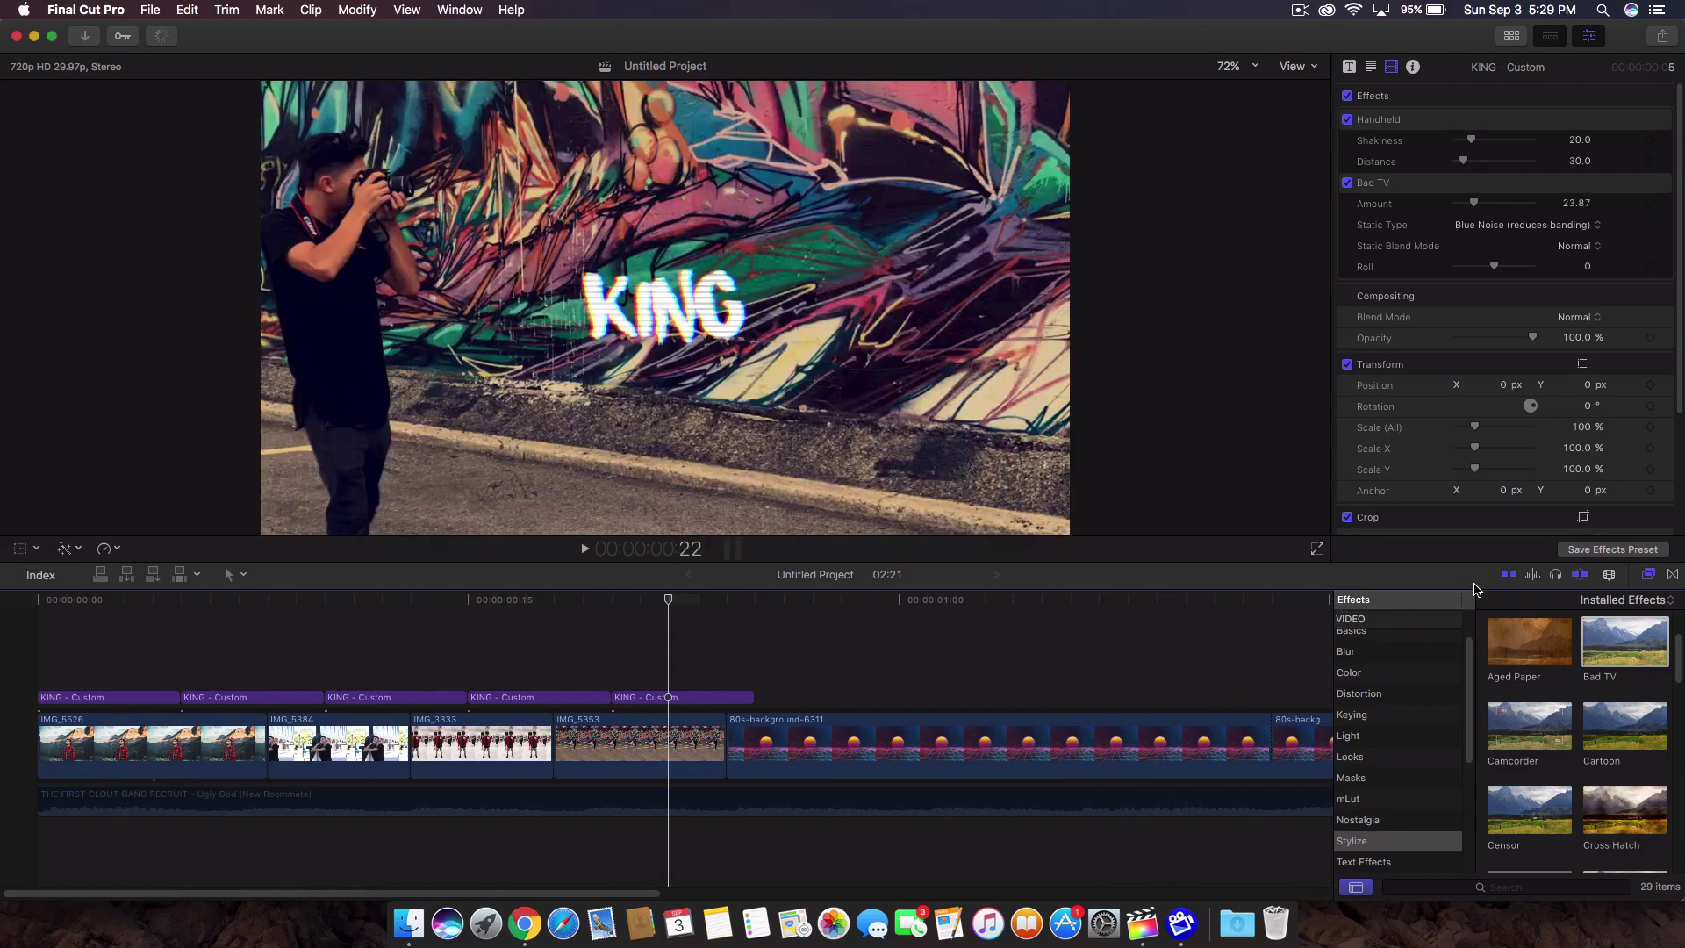
Place the mTransition Zoom Slide Up transition on the first photo clip and shorten it
left_click(1672, 575)
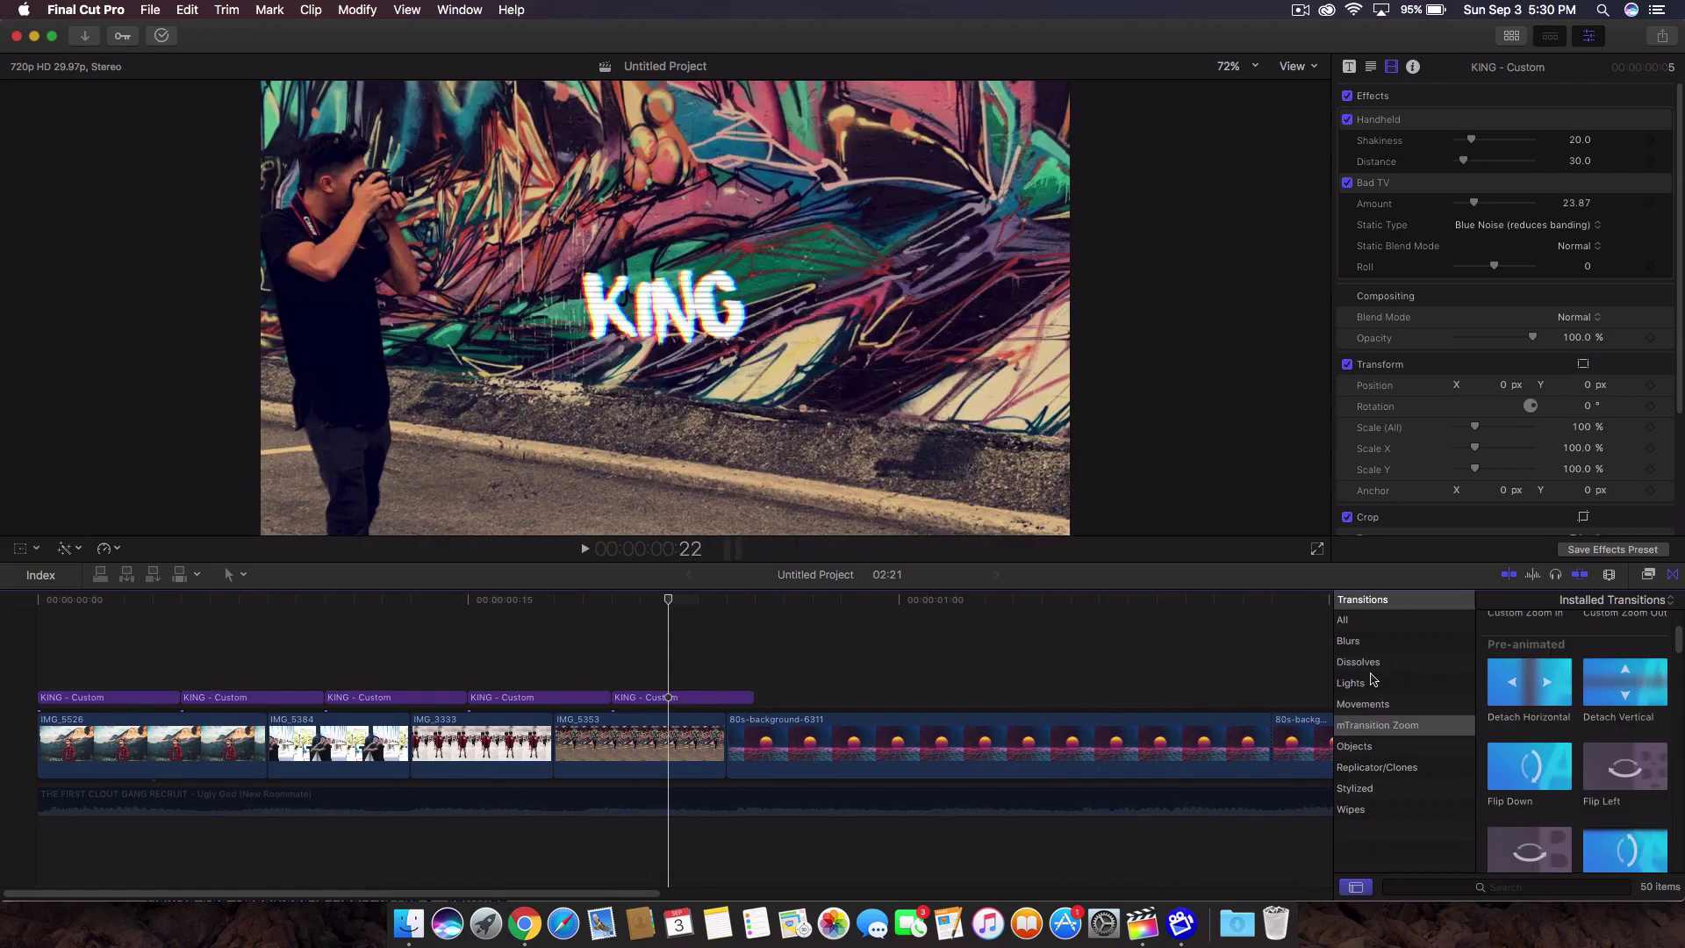
left_click(1431, 732)
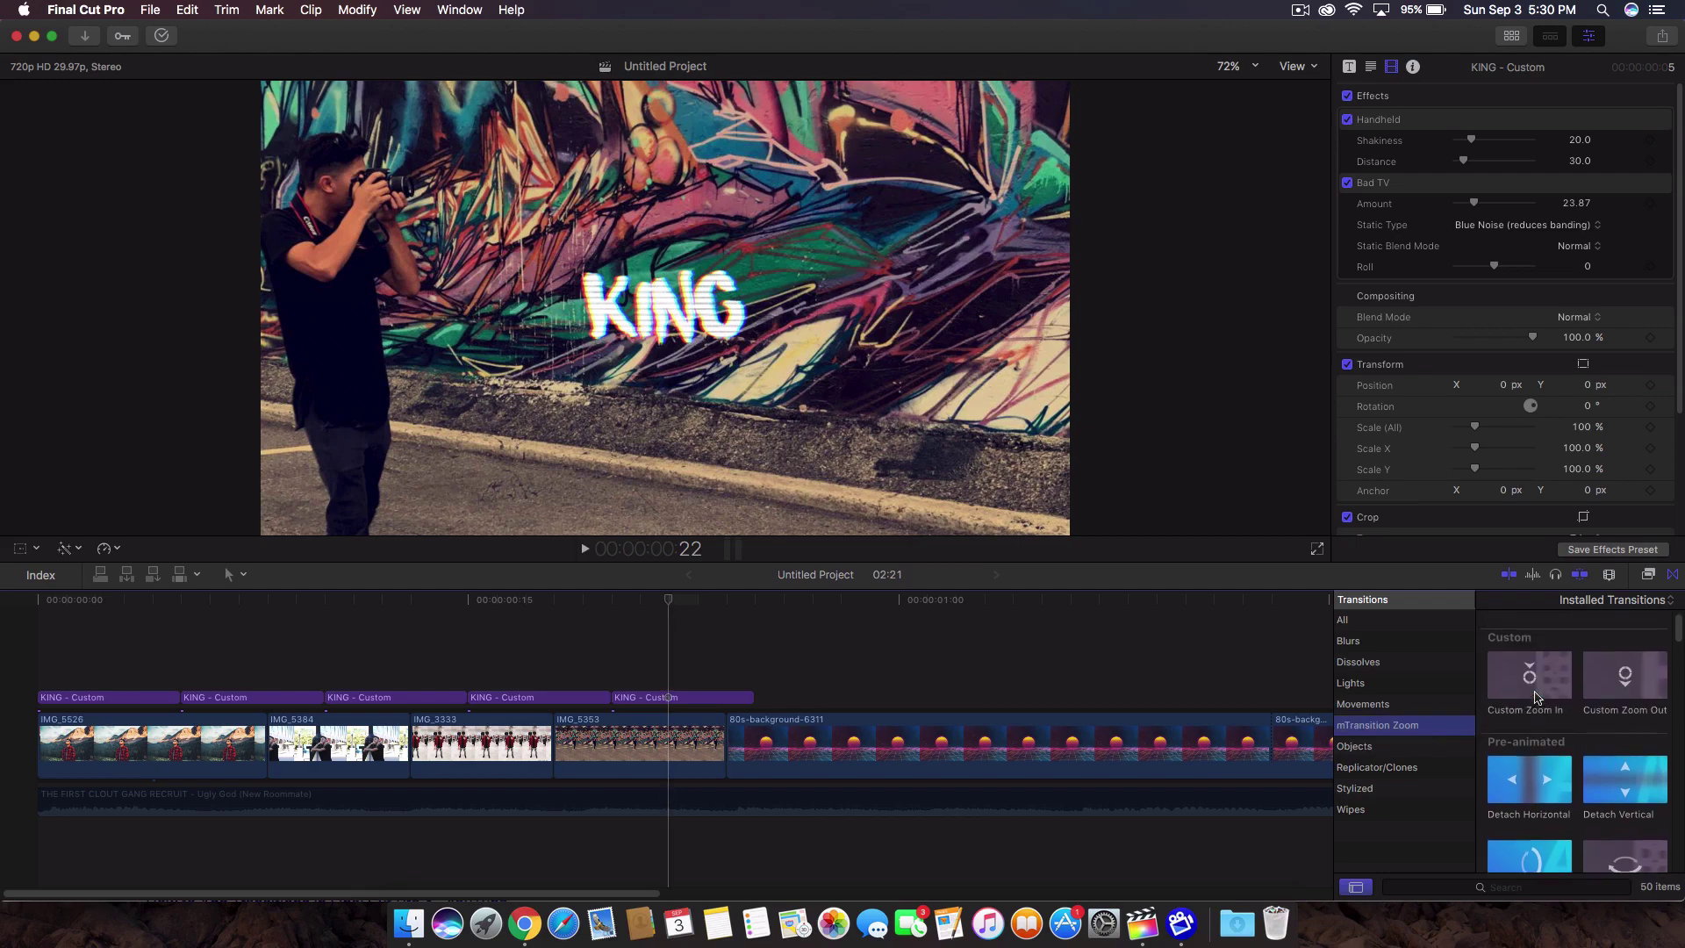
scroll(1534, 698, "up", 2)
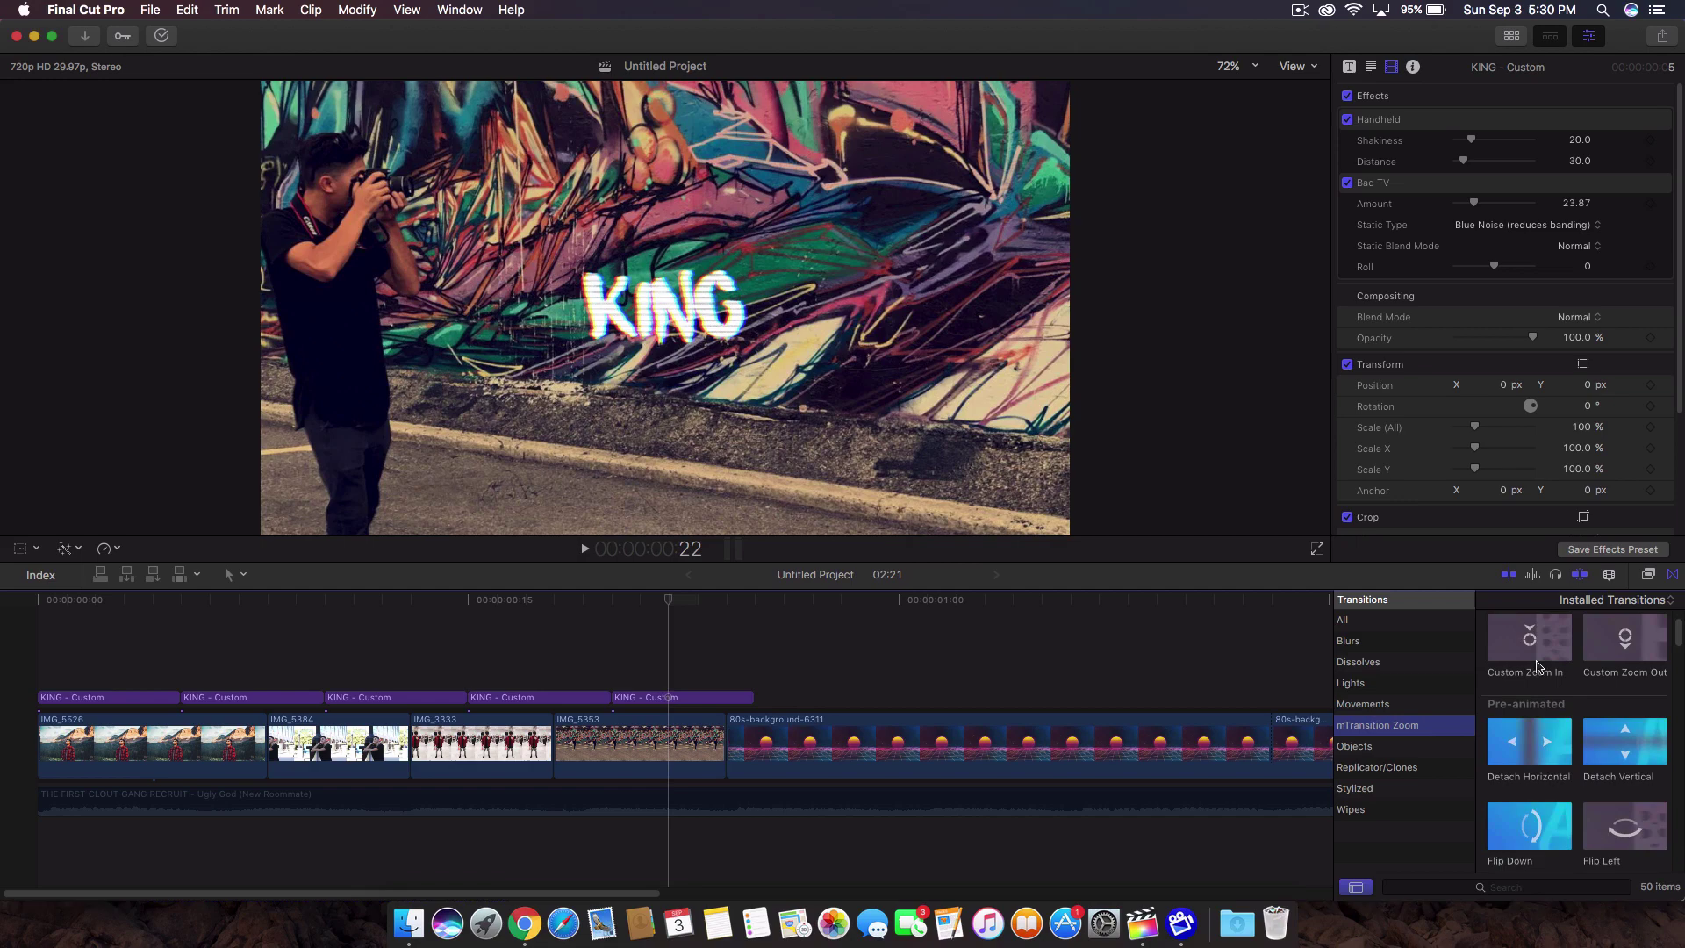
scroll(1536, 665, "up", 1)
scroll(1525, 758, "down", 5)
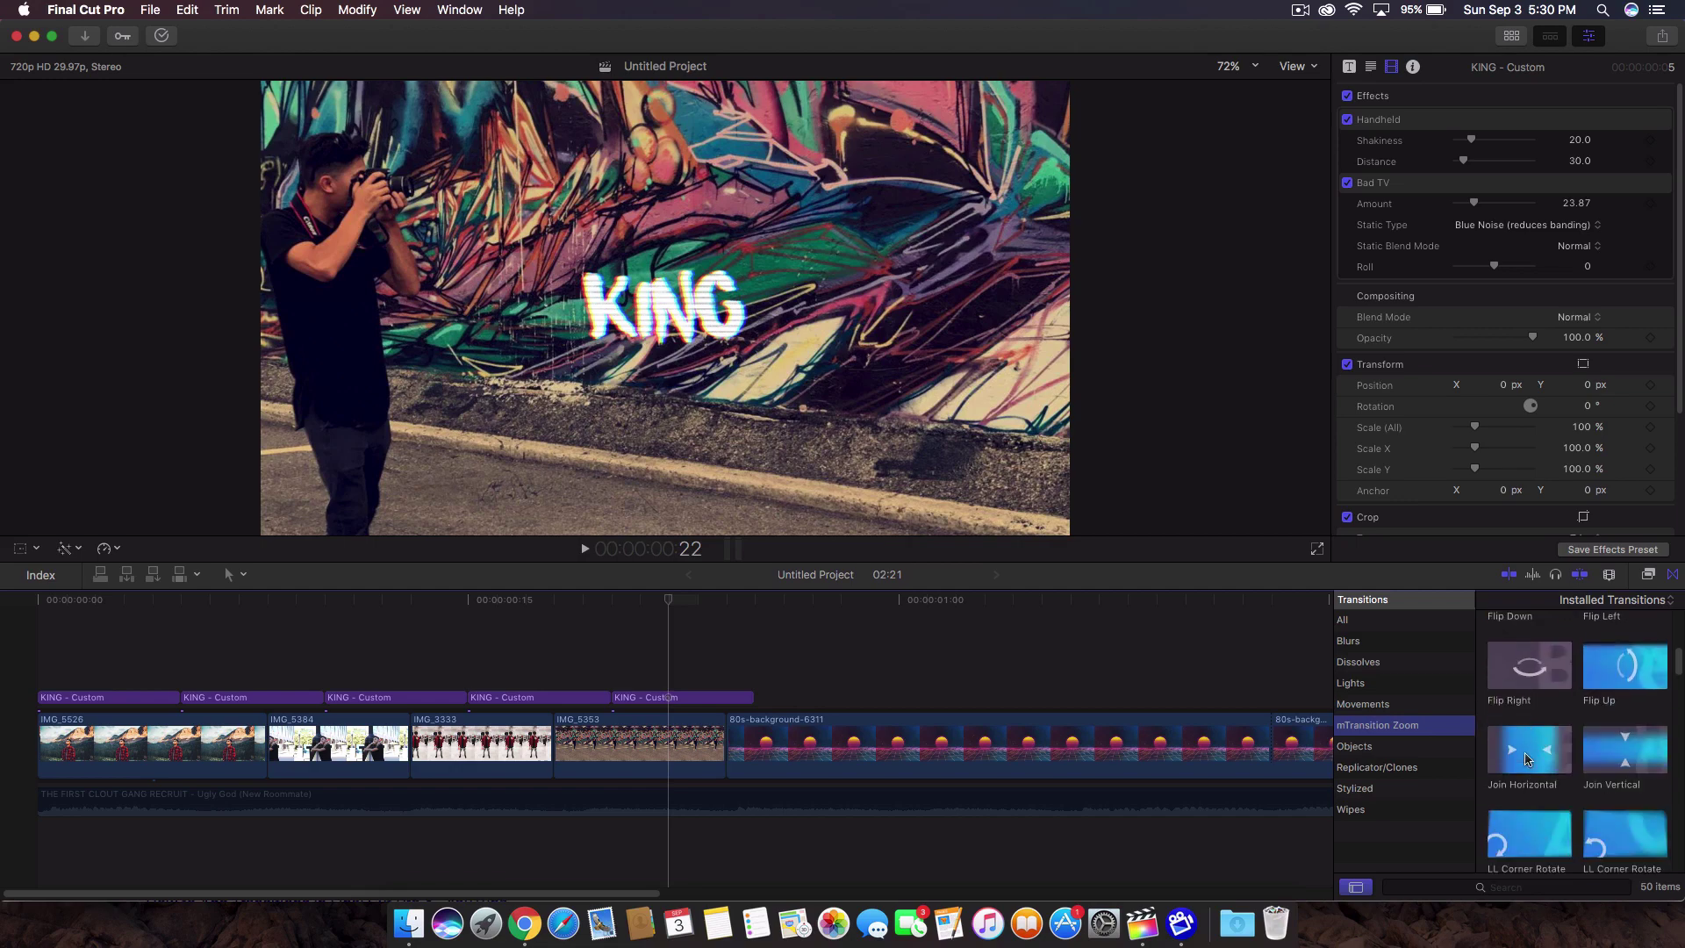
scroll(1525, 758, "down", 8)
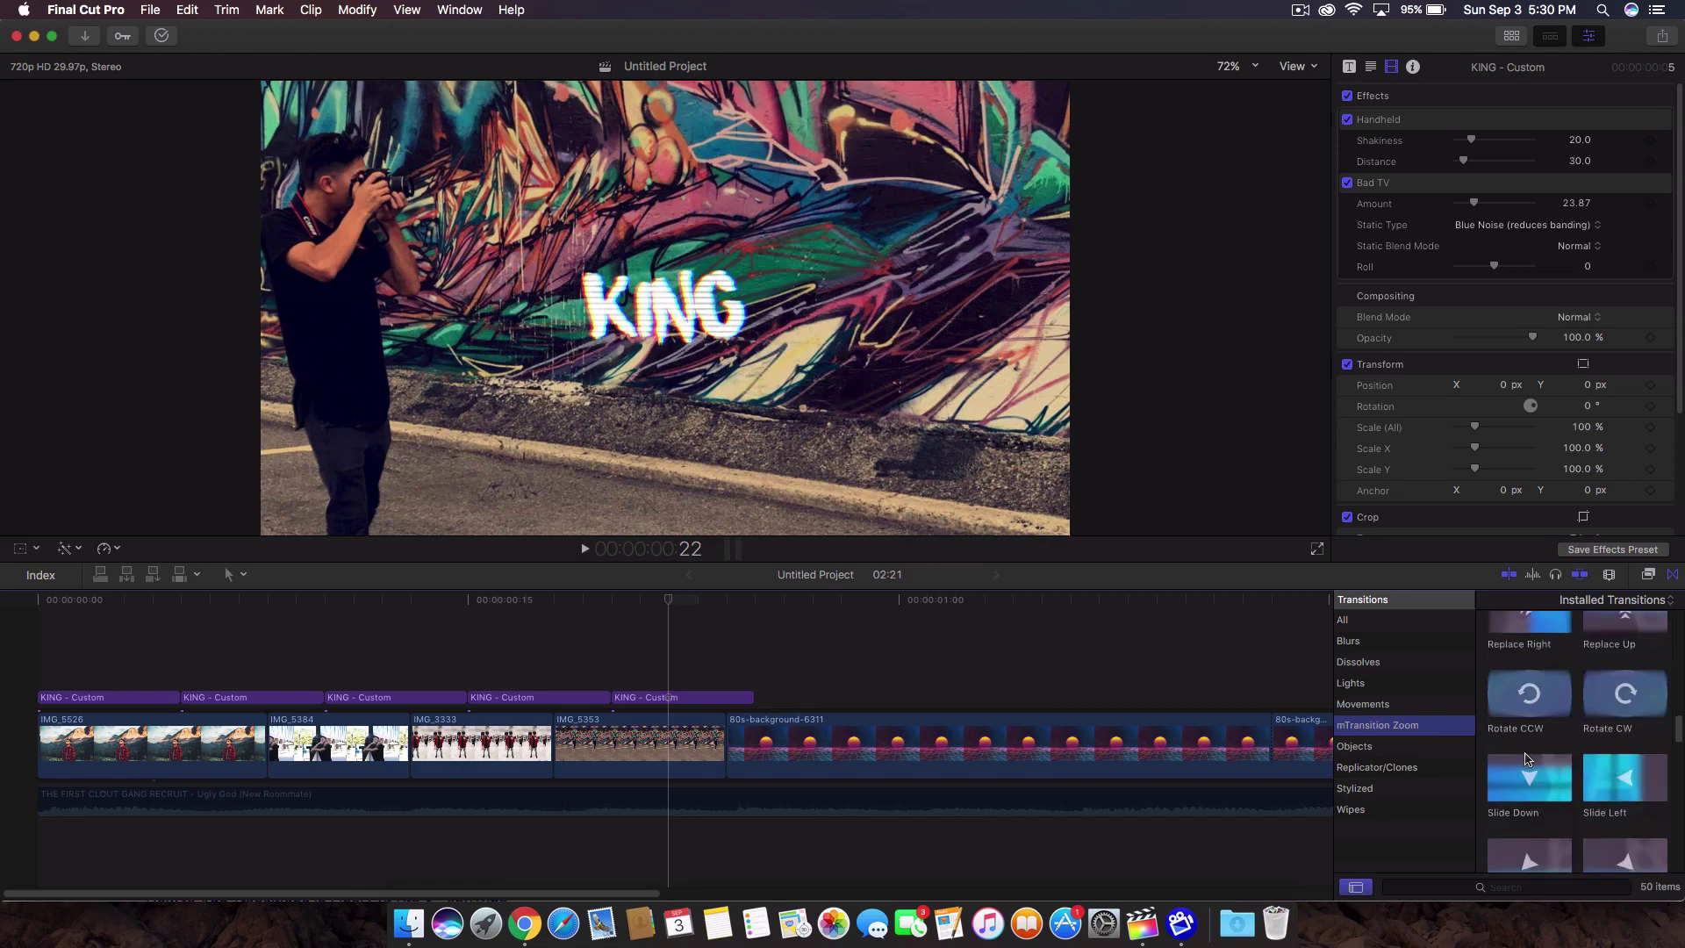
scroll(1525, 759, "up", 2)
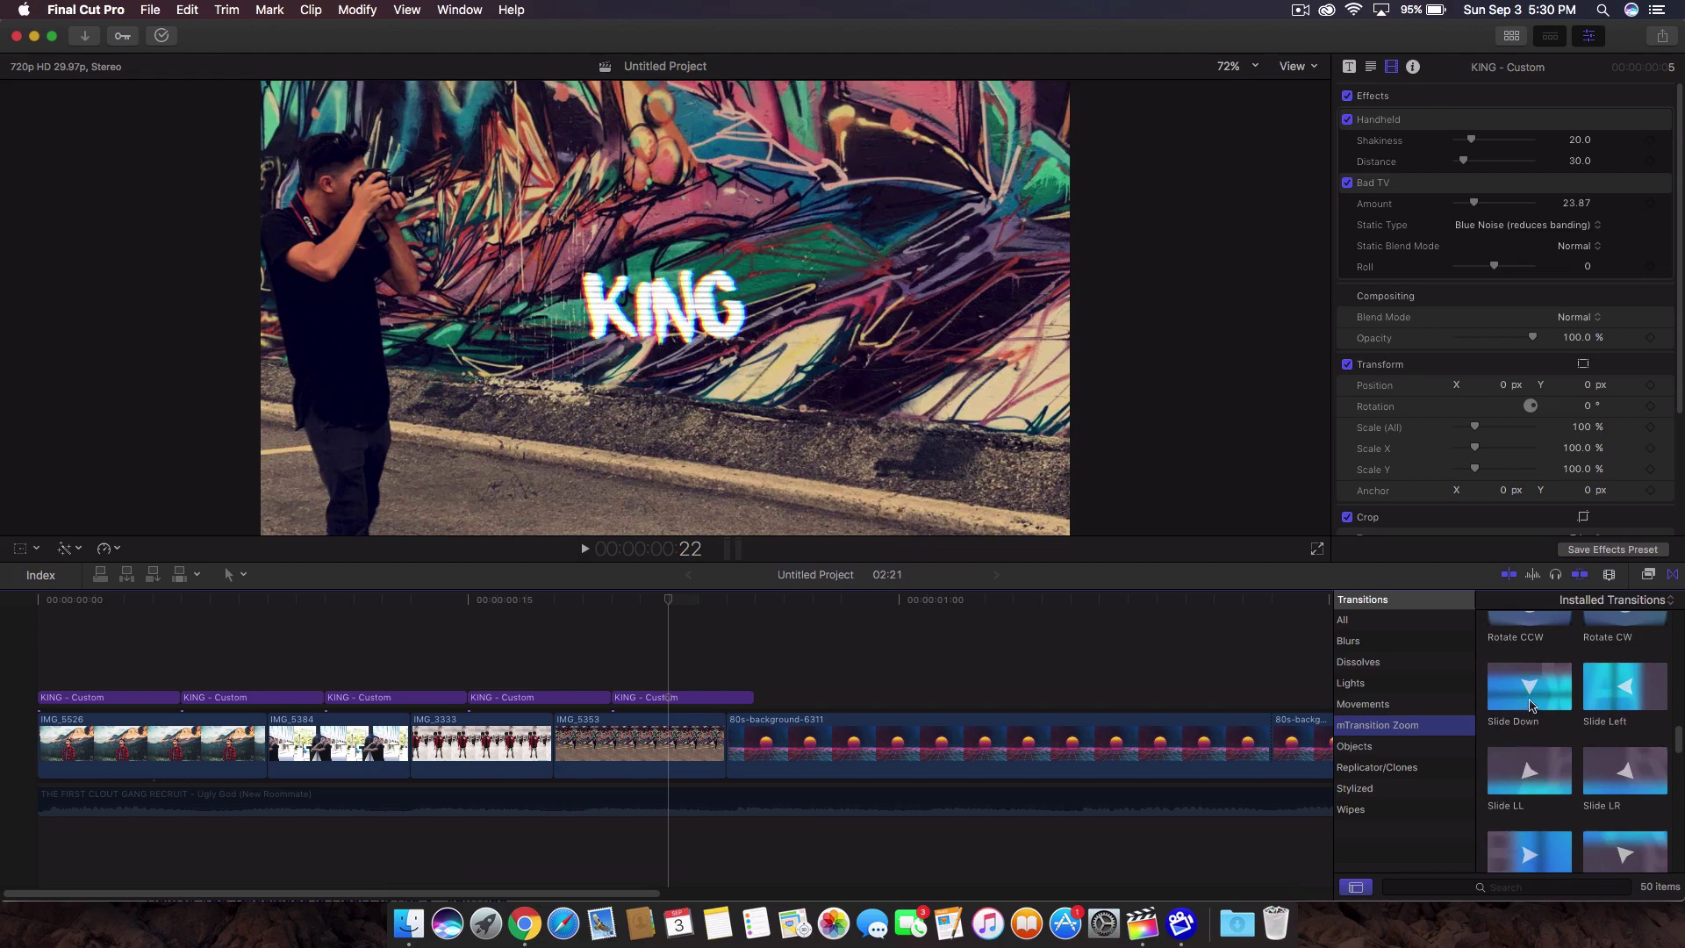
left_click(1532, 706)
scroll(1531, 706, "down", 3)
left_click_drag(1529, 746, 91, 732)
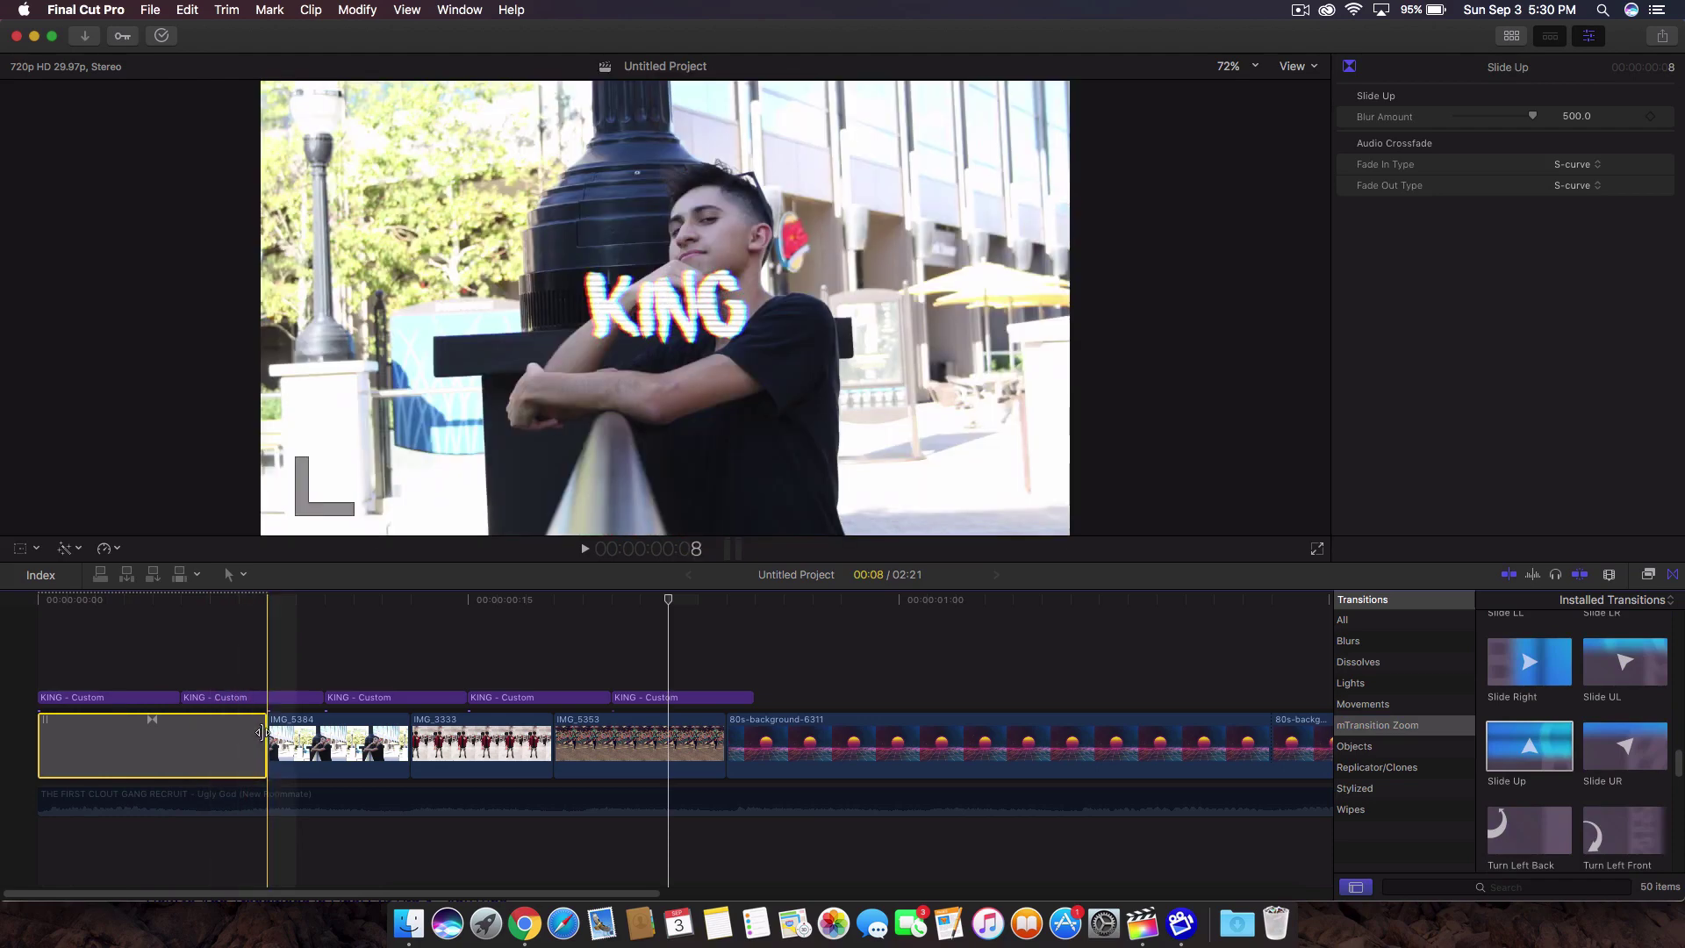
left_click_drag(258, 732, 180, 746)
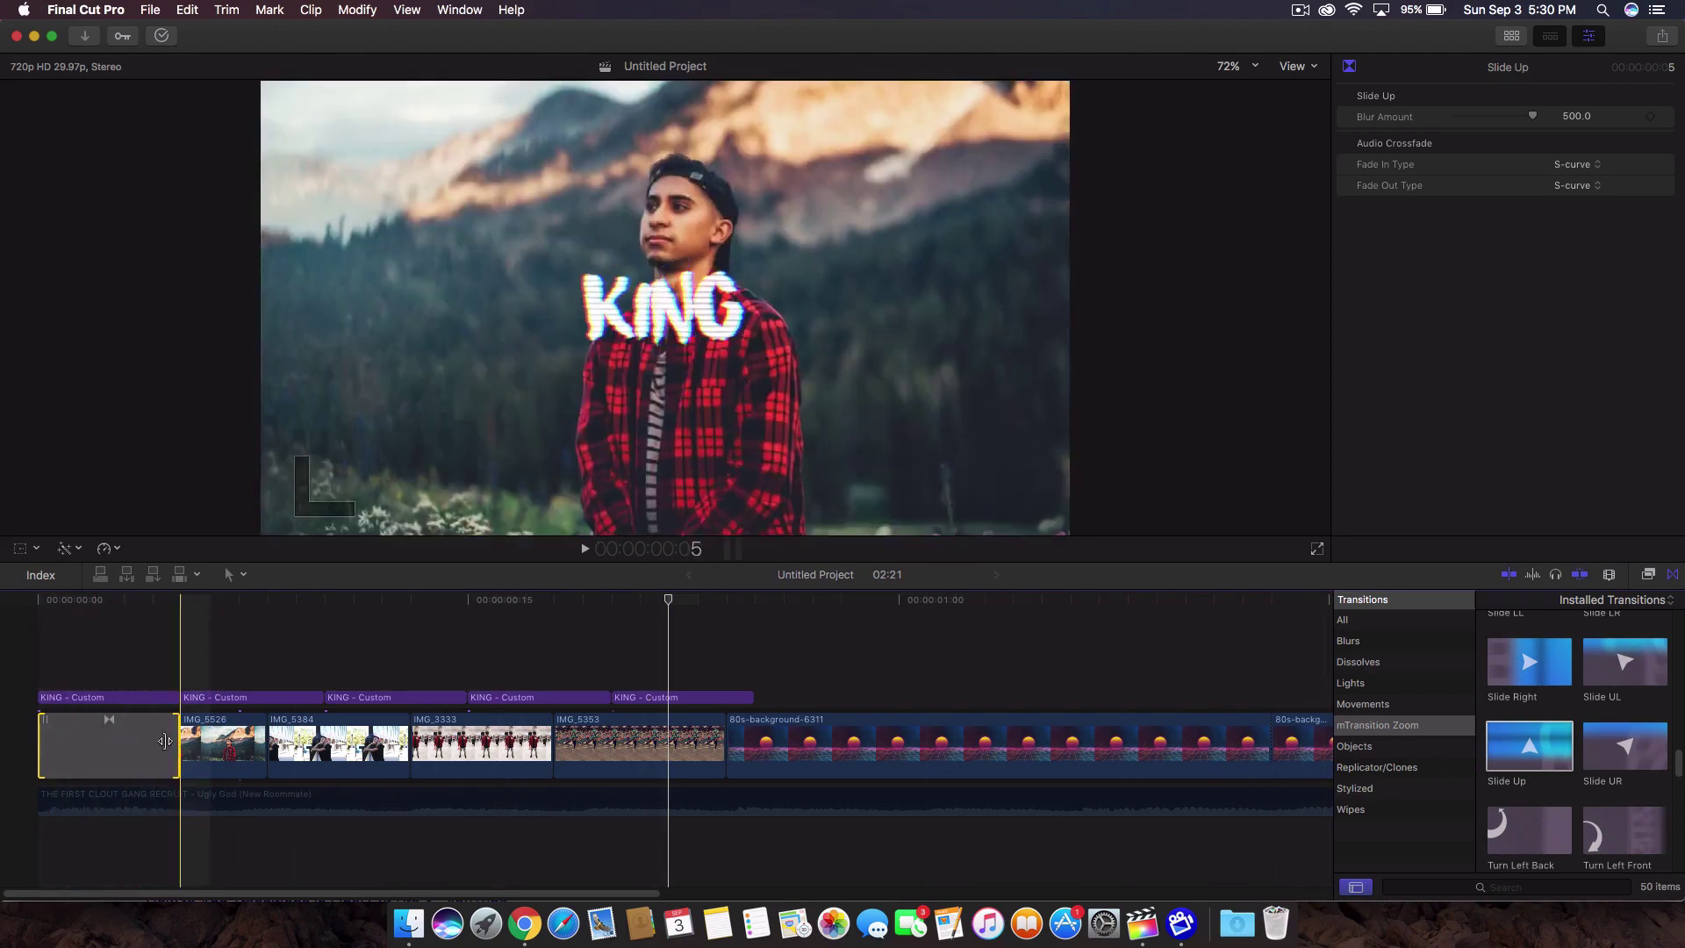
Add a Slide Down transition to the second photo clip, trimmed to fit
key("space")
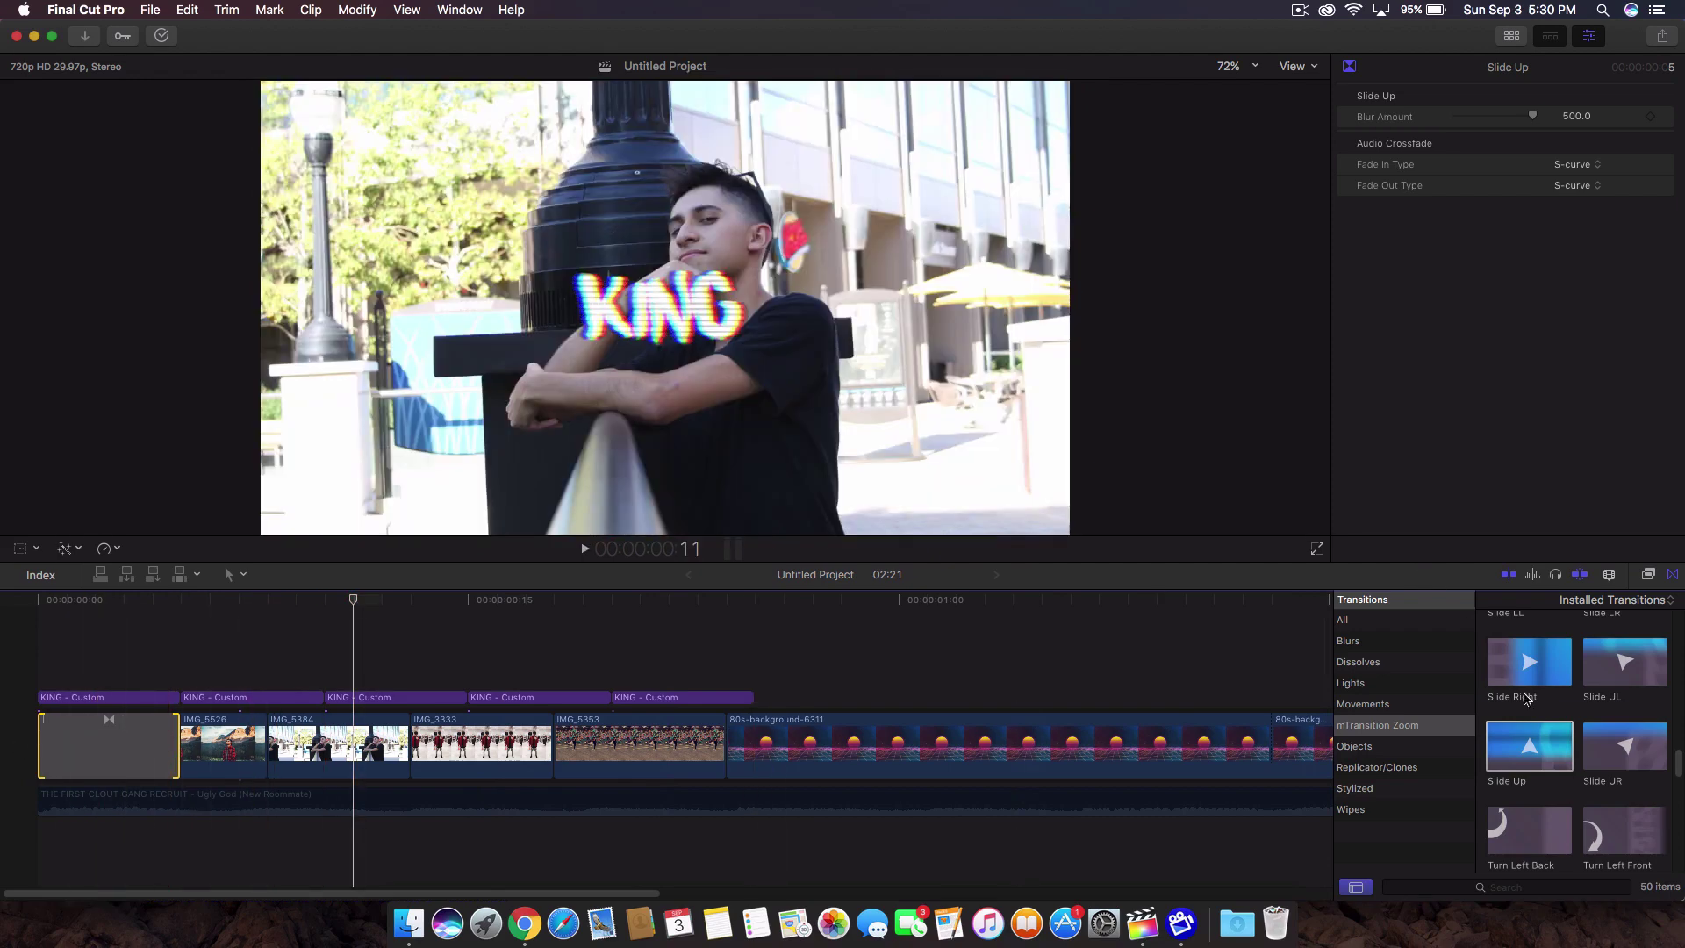
scroll(1536, 719, "up", 3)
left_click(1536, 719)
right_click(1531, 715)
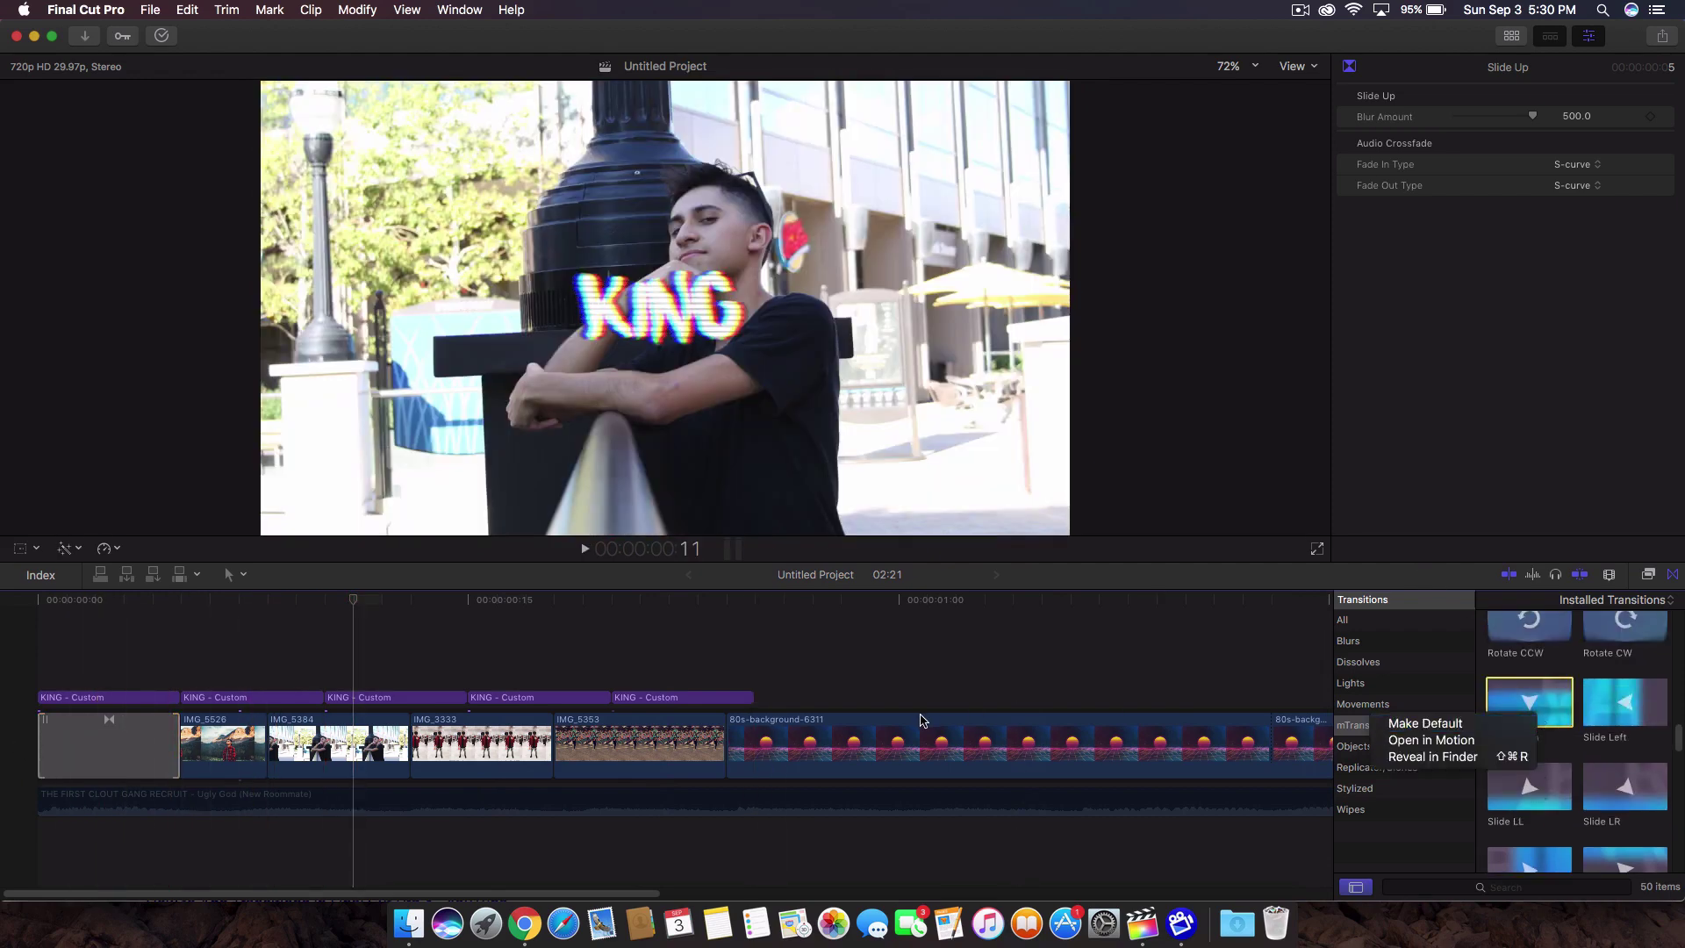
left_click(1452, 721)
left_click_drag(1568, 718, 256, 744)
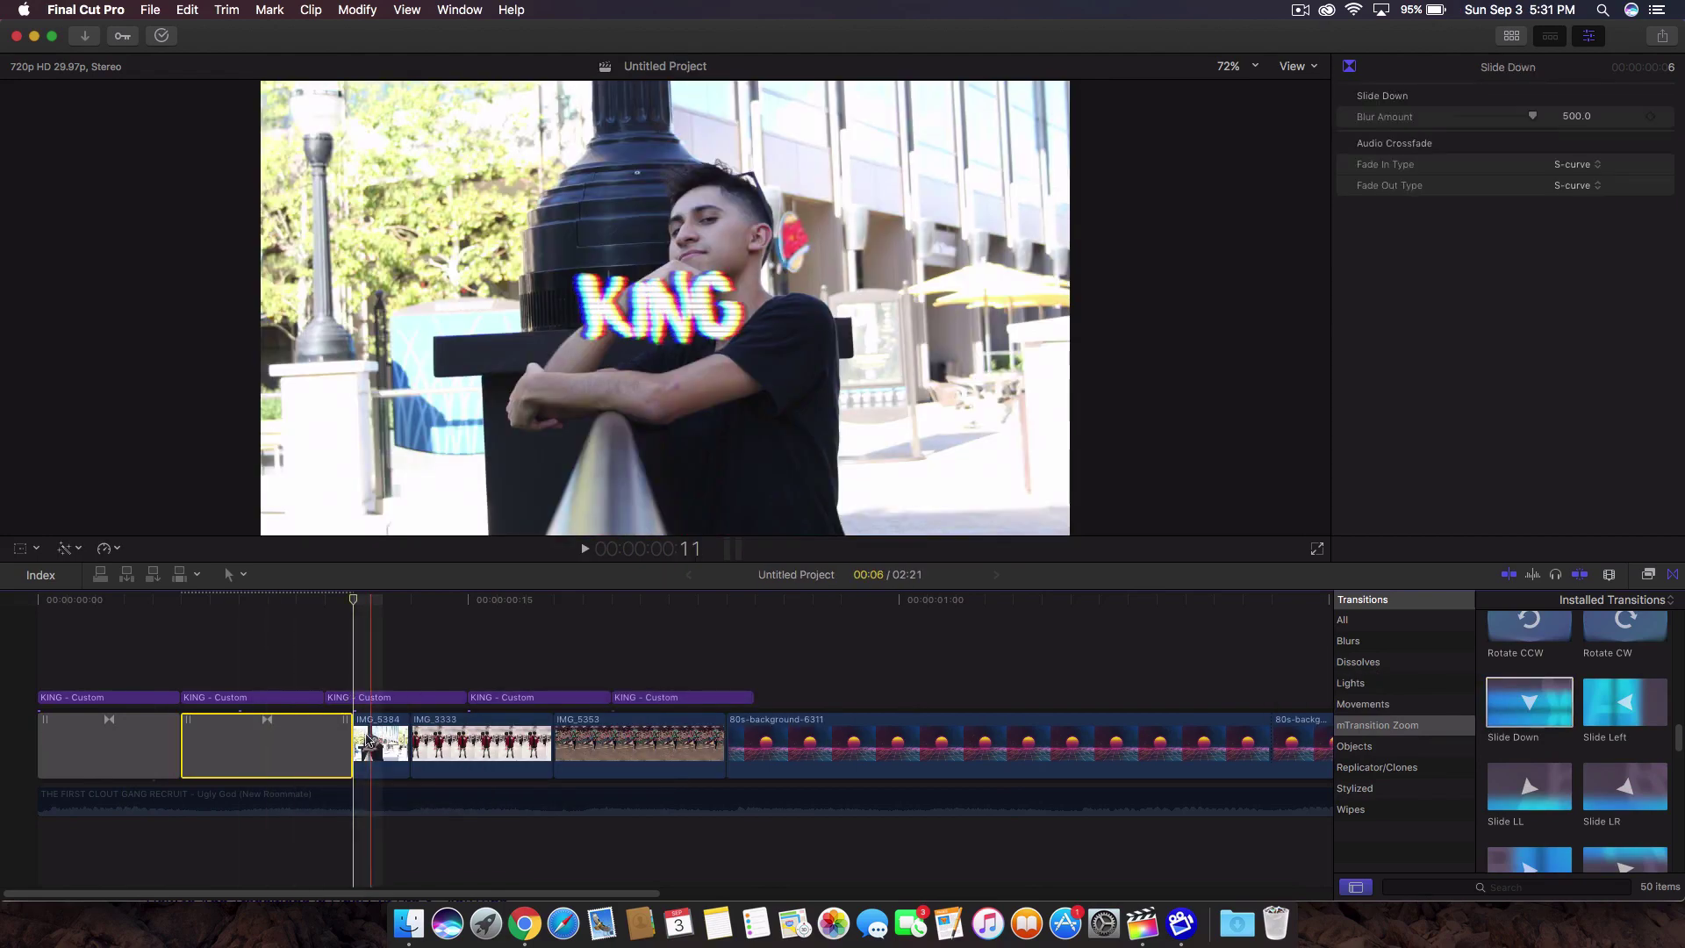
right_click(347, 734)
left_click(343, 737)
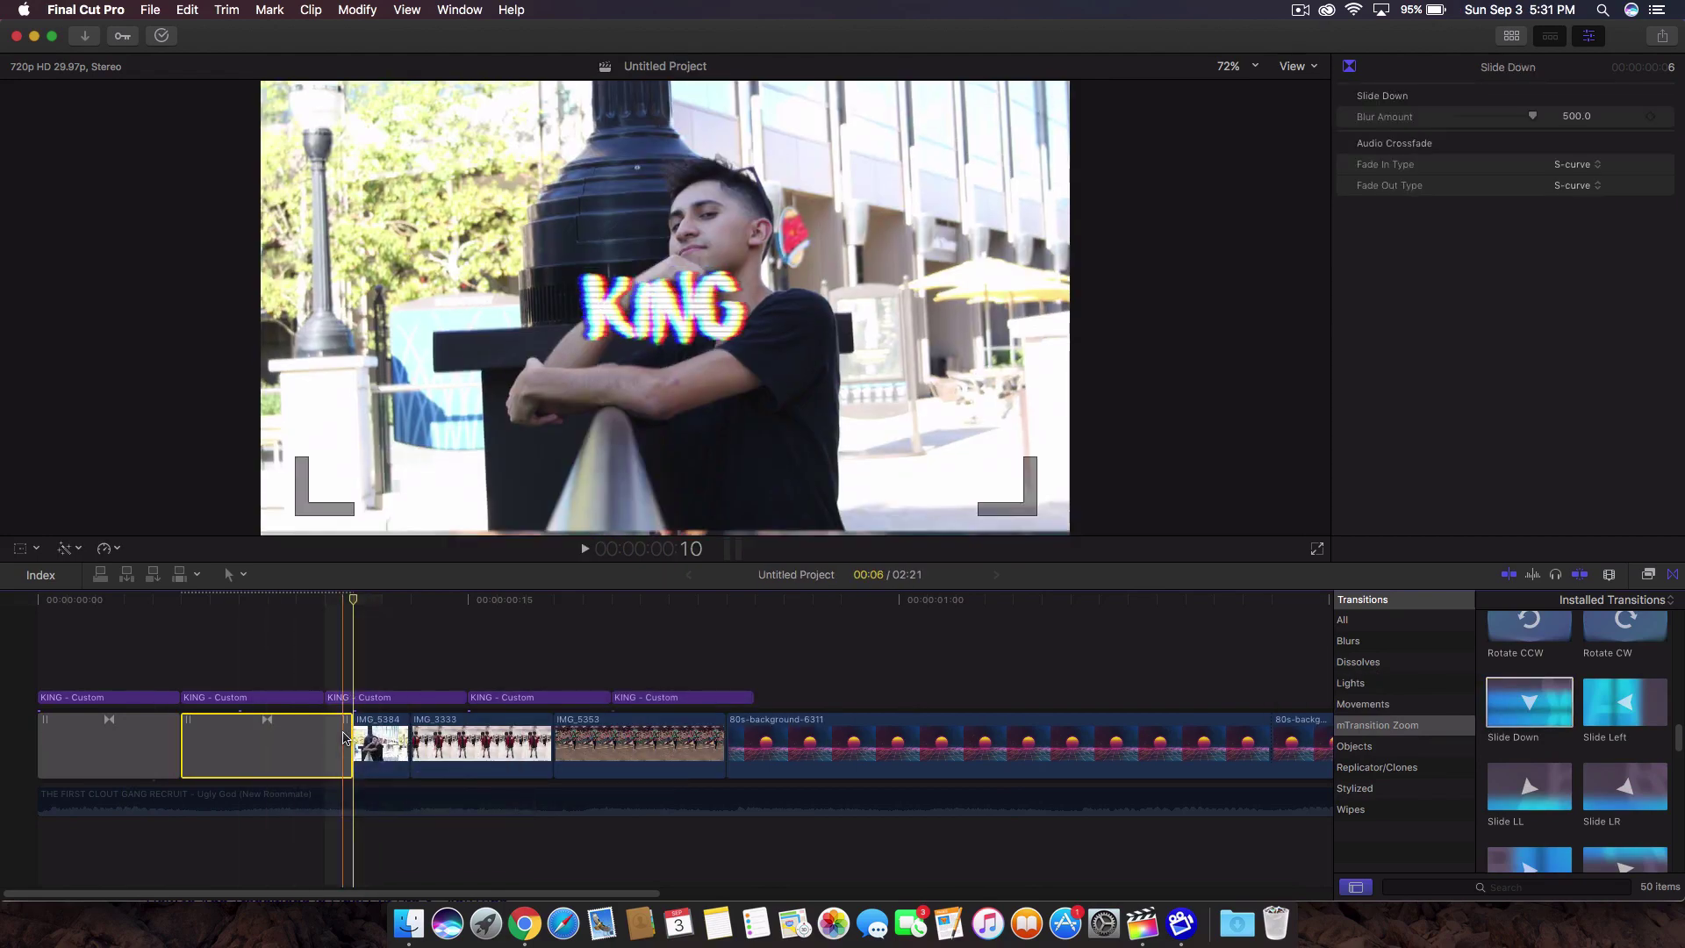
left_click_drag(344, 737, 323, 737)
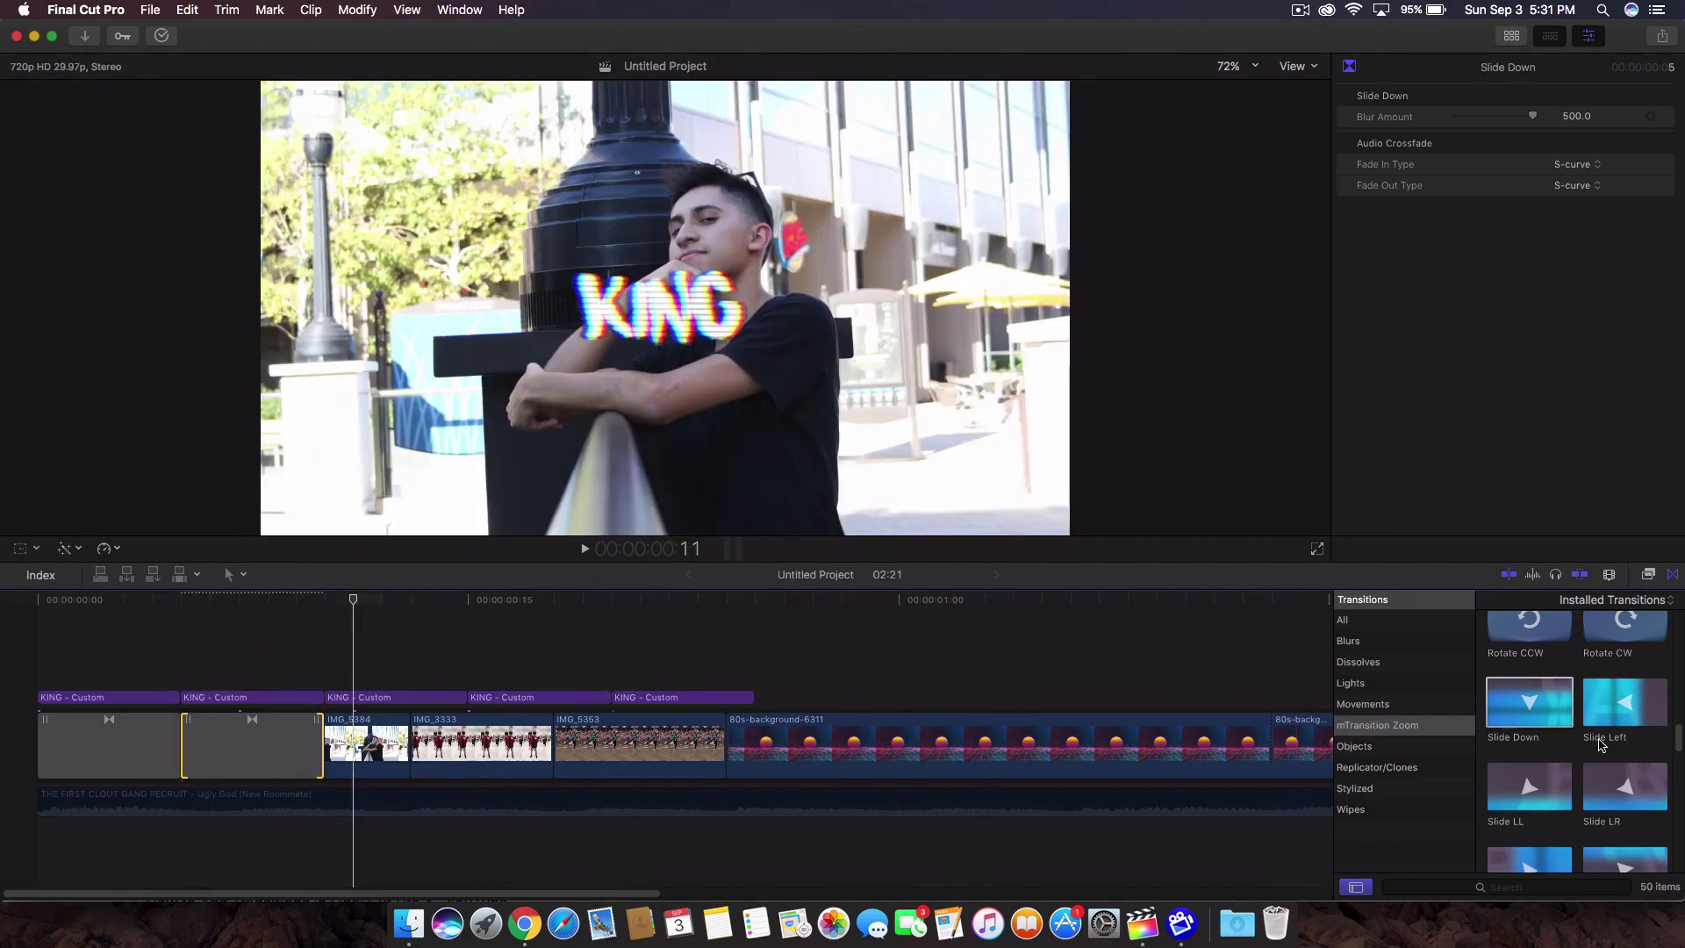
Add a Slide Up transition to the third photo clip and widen it to cover the clip
scroll(1583, 771, "down", 5)
left_click(1553, 733)
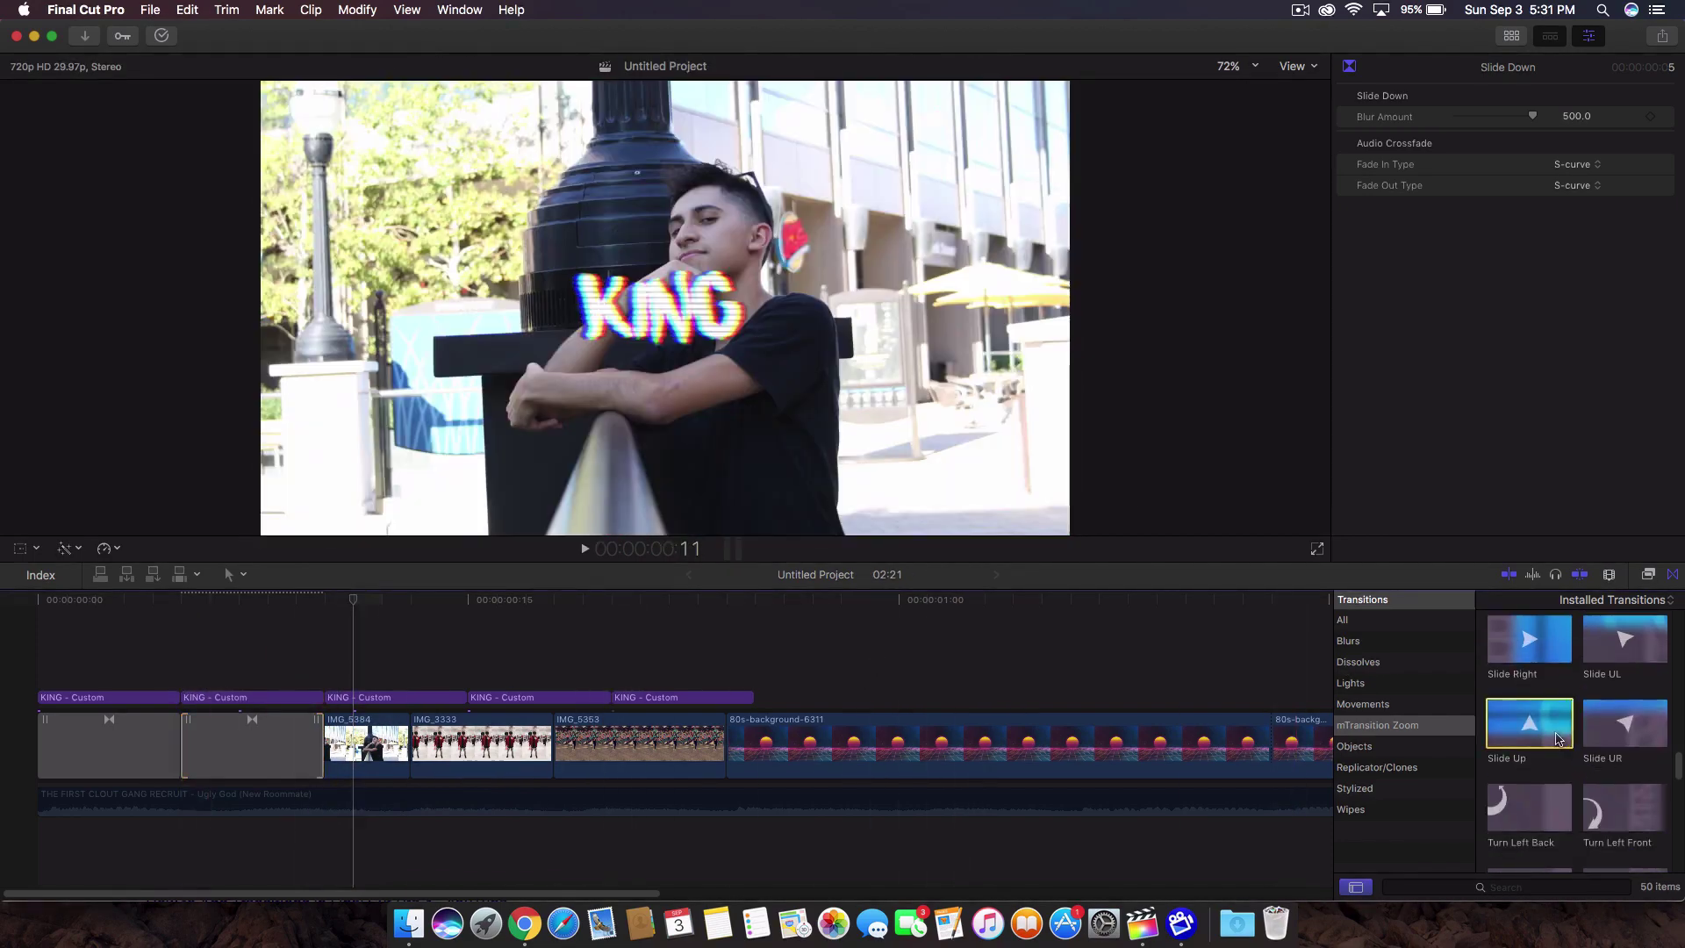
left_click_drag(1553, 732, 329, 741)
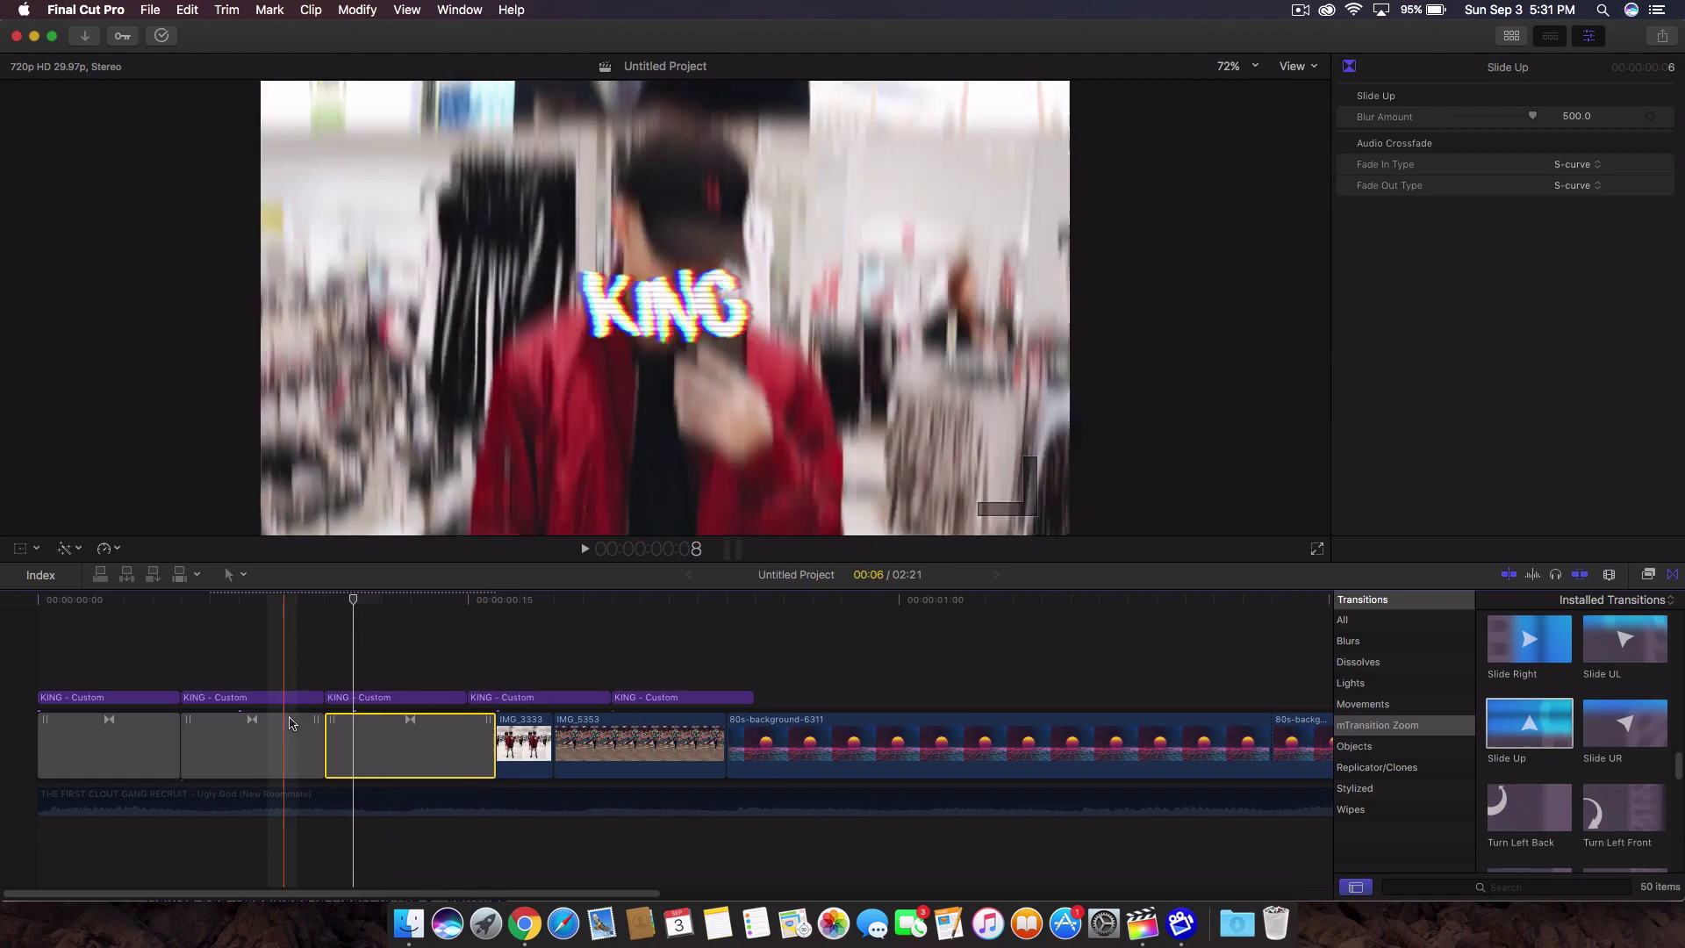
left_click_drag(491, 731, 476, 730)
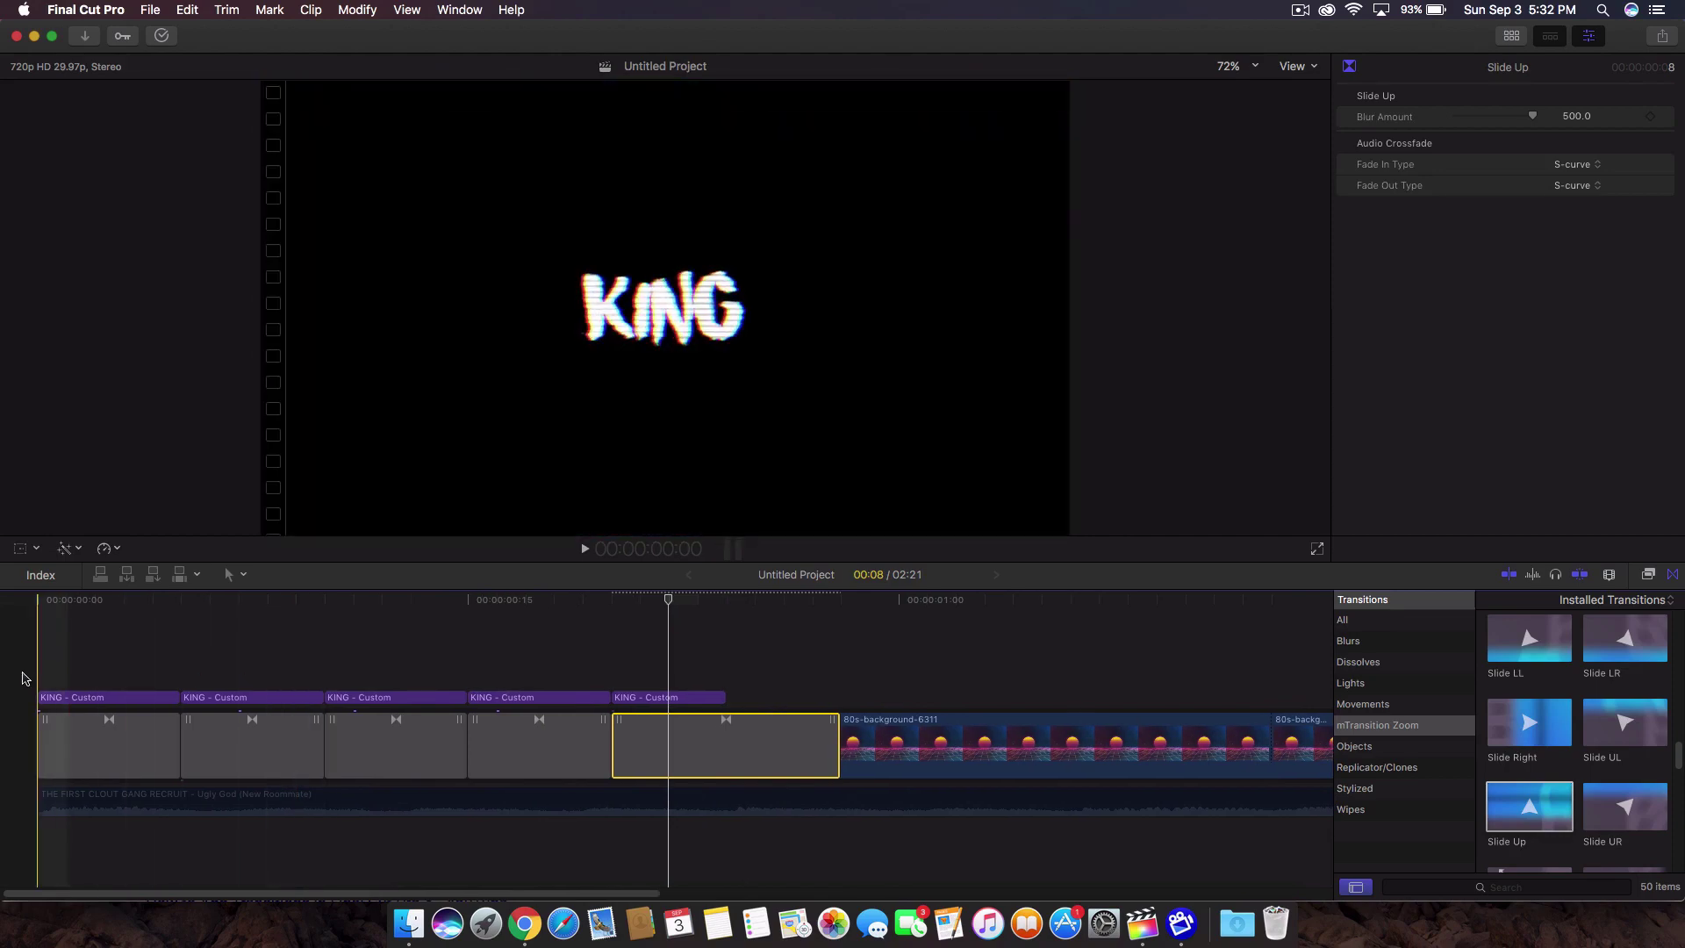
Step the playhead forward a few frames and play back the montage
key("Right")
key("Right")
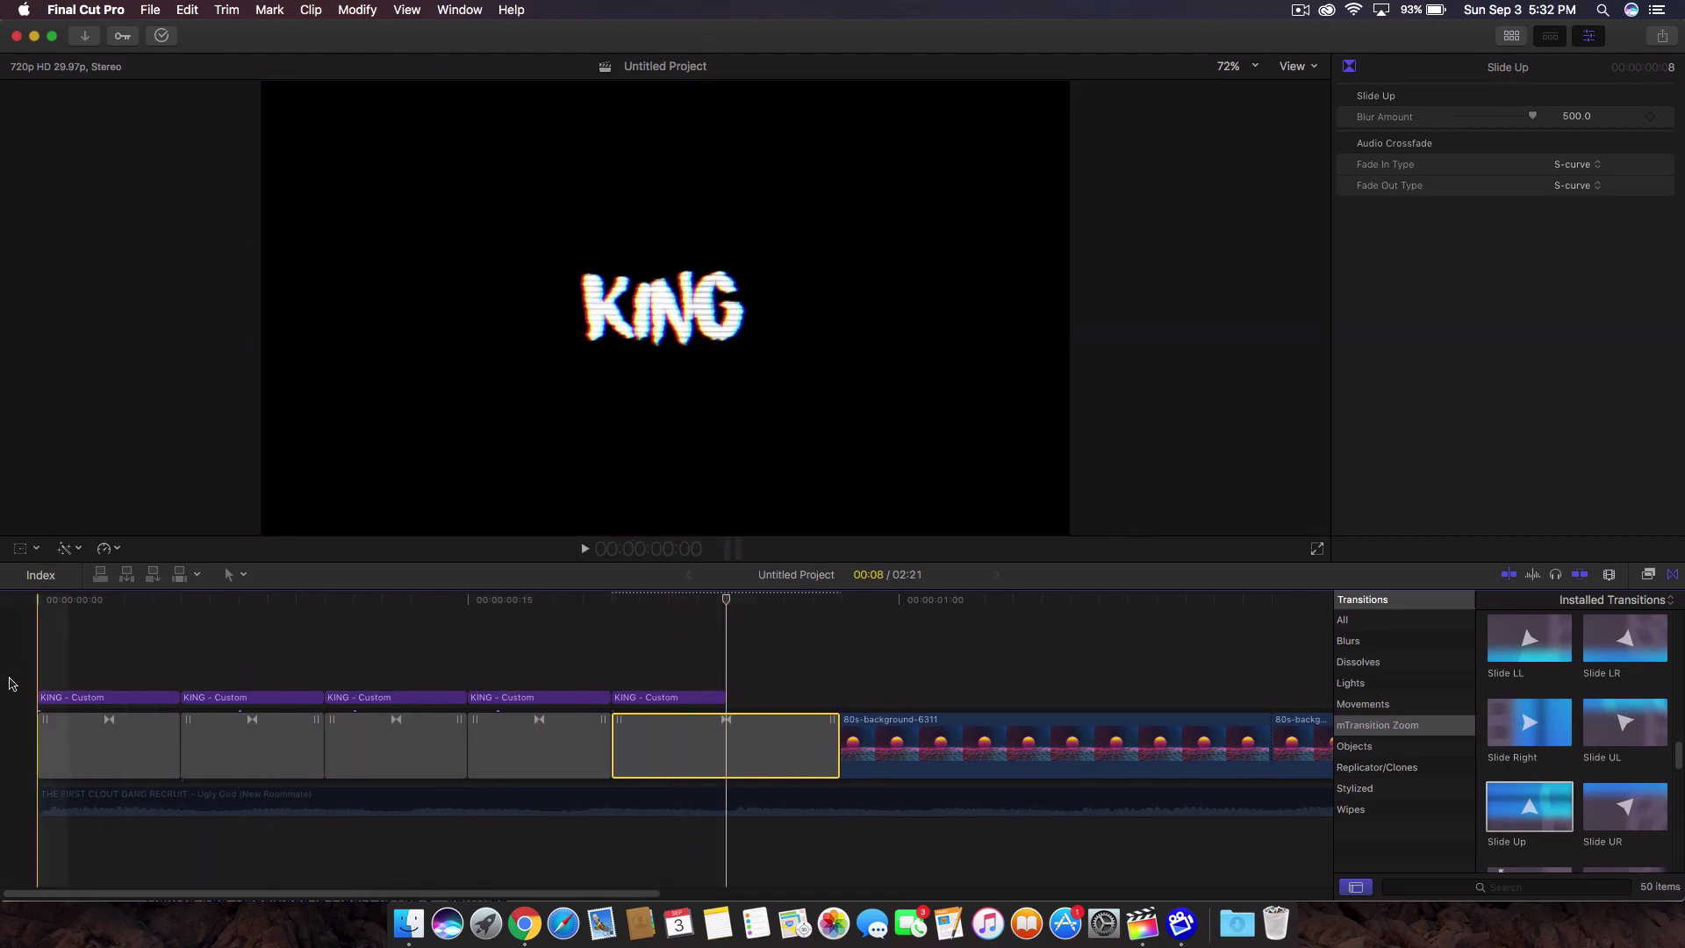
key("Right")
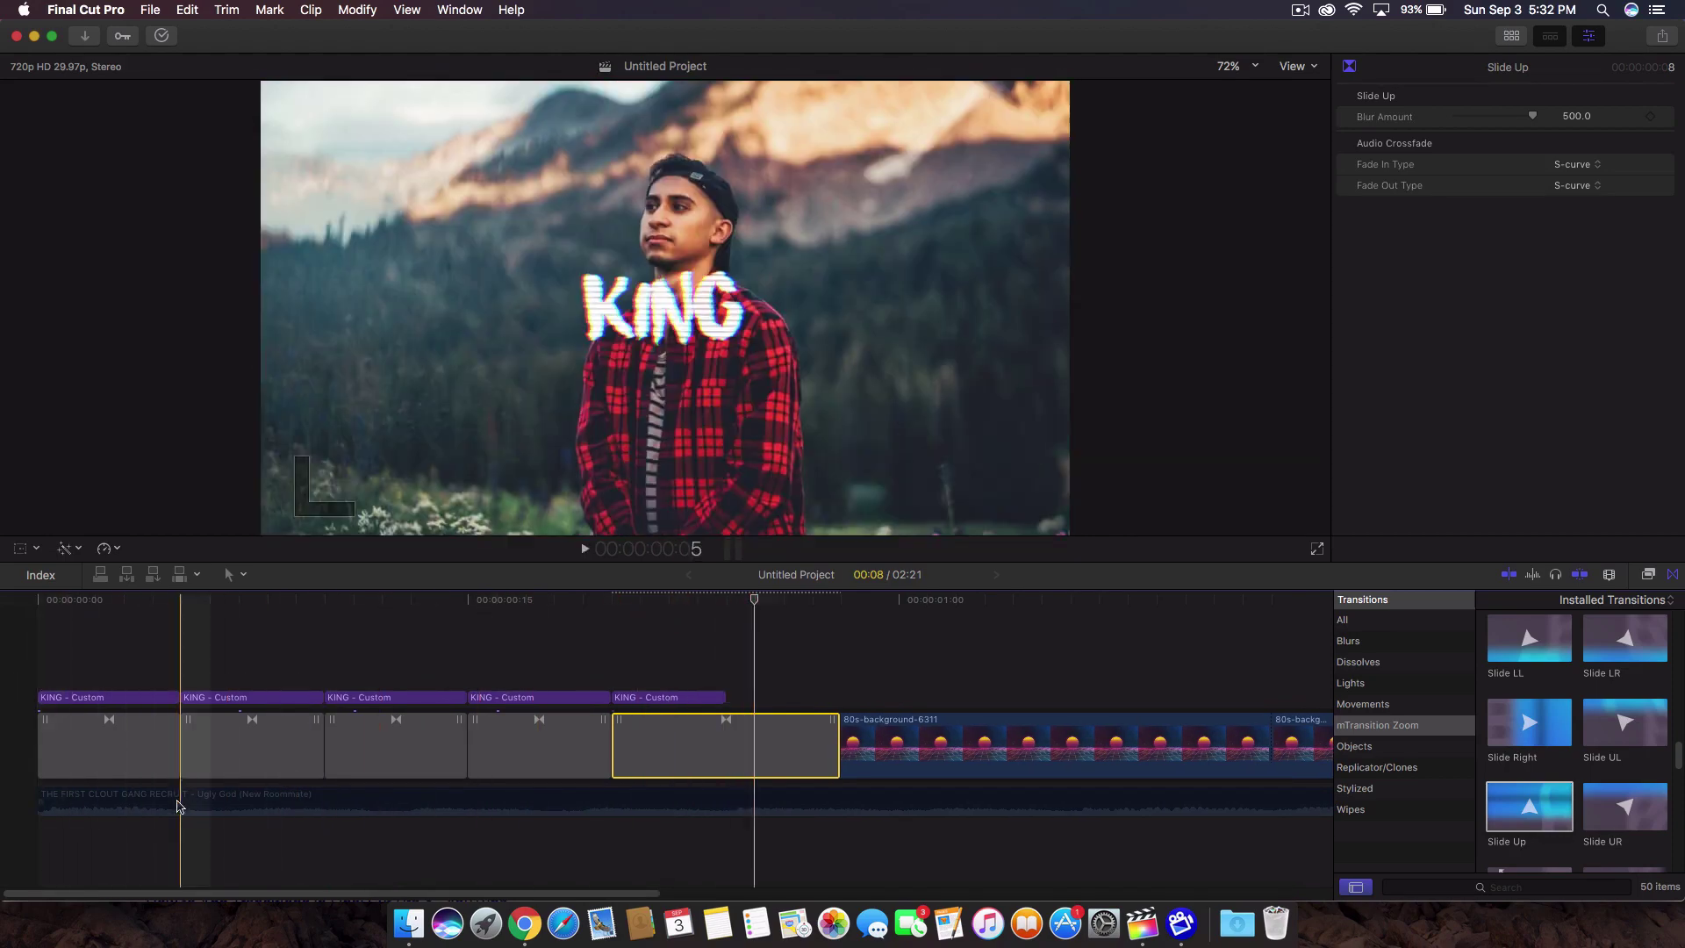
left_click_drag(177, 798, 176, 801)
left_click(177, 802)
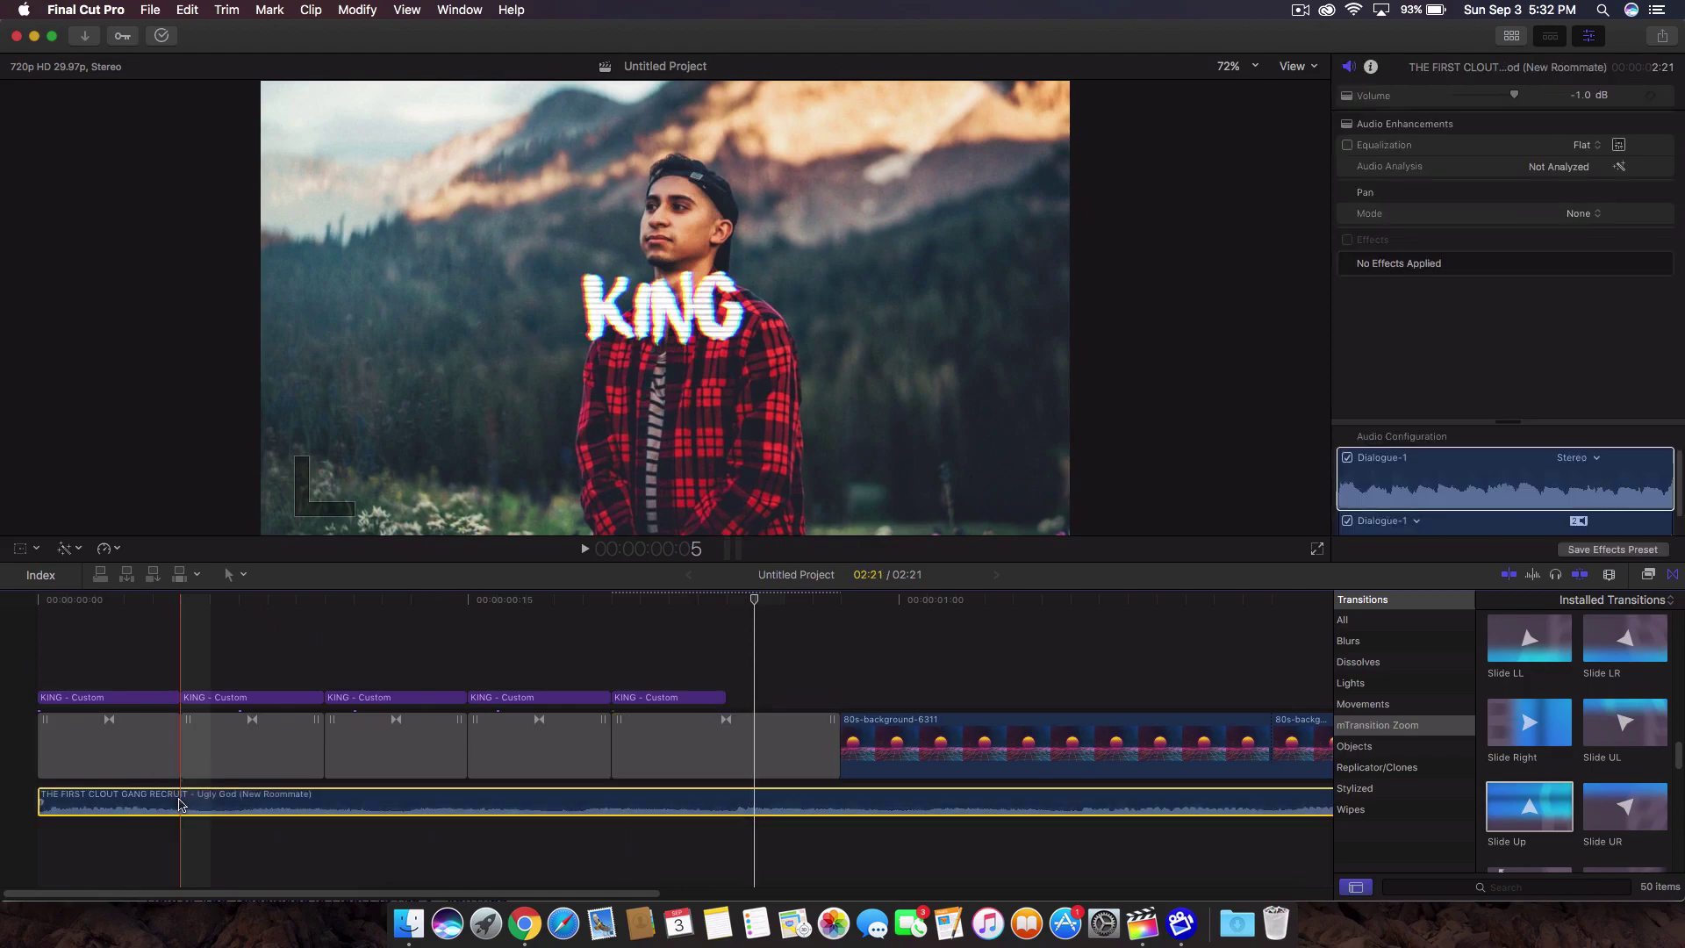
key("space")
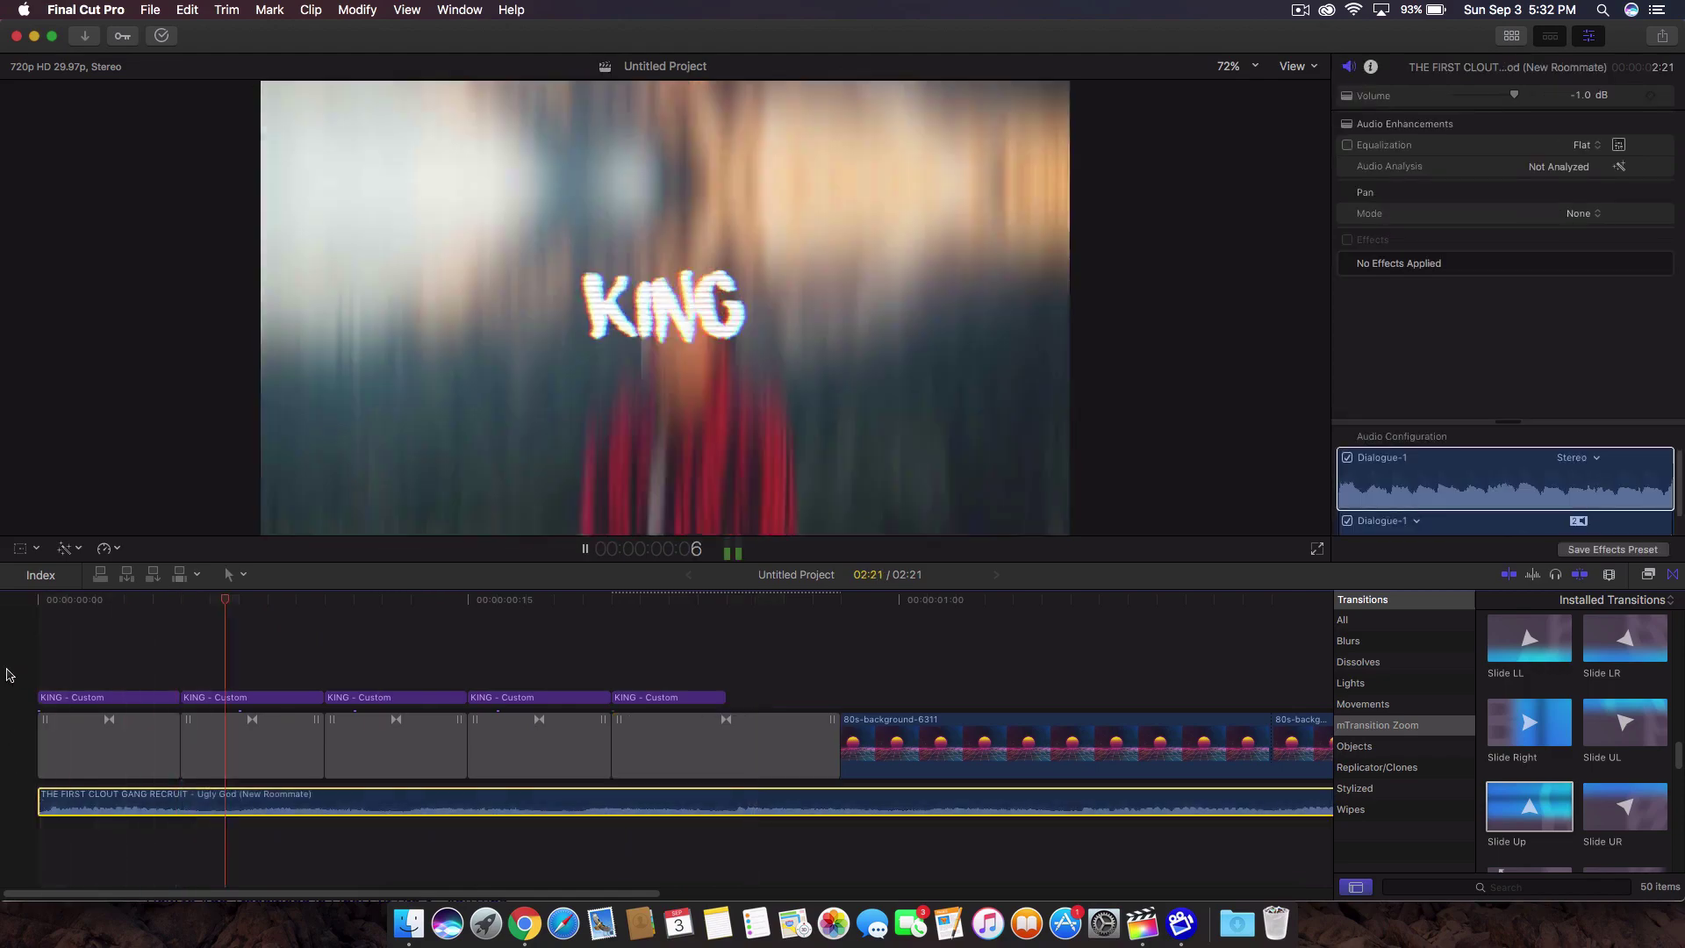
Scale the third KING title to 112 % after undoing a 124 % attempt
left_click(327, 697)
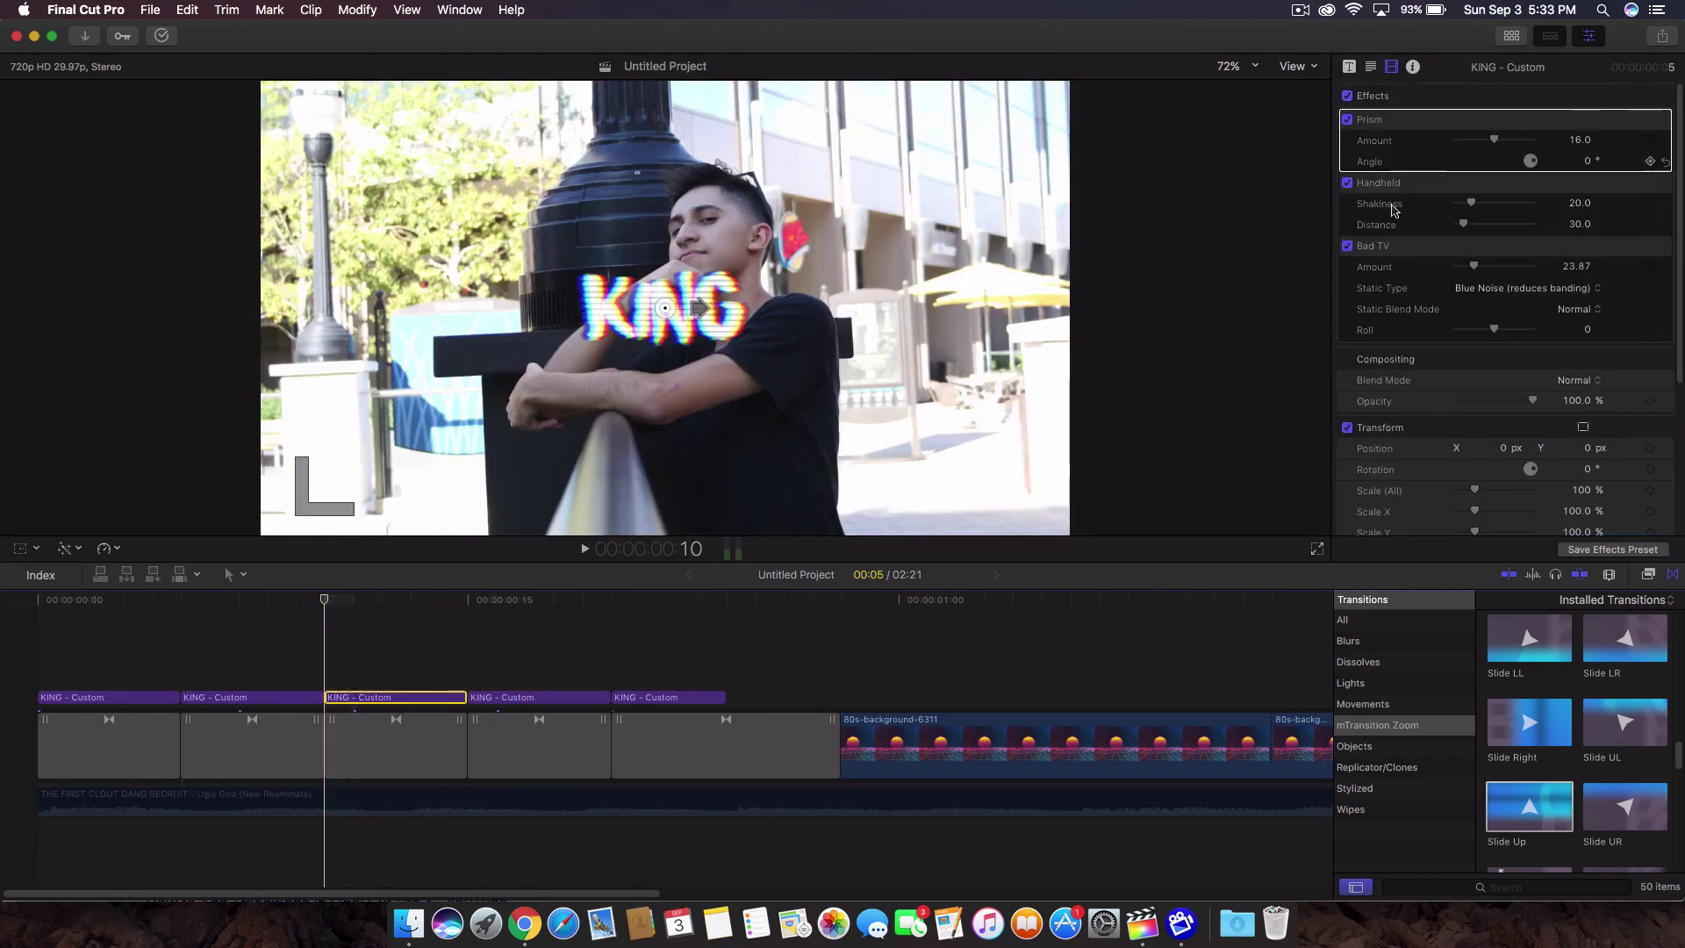
scroll(1401, 302, "down", 3)
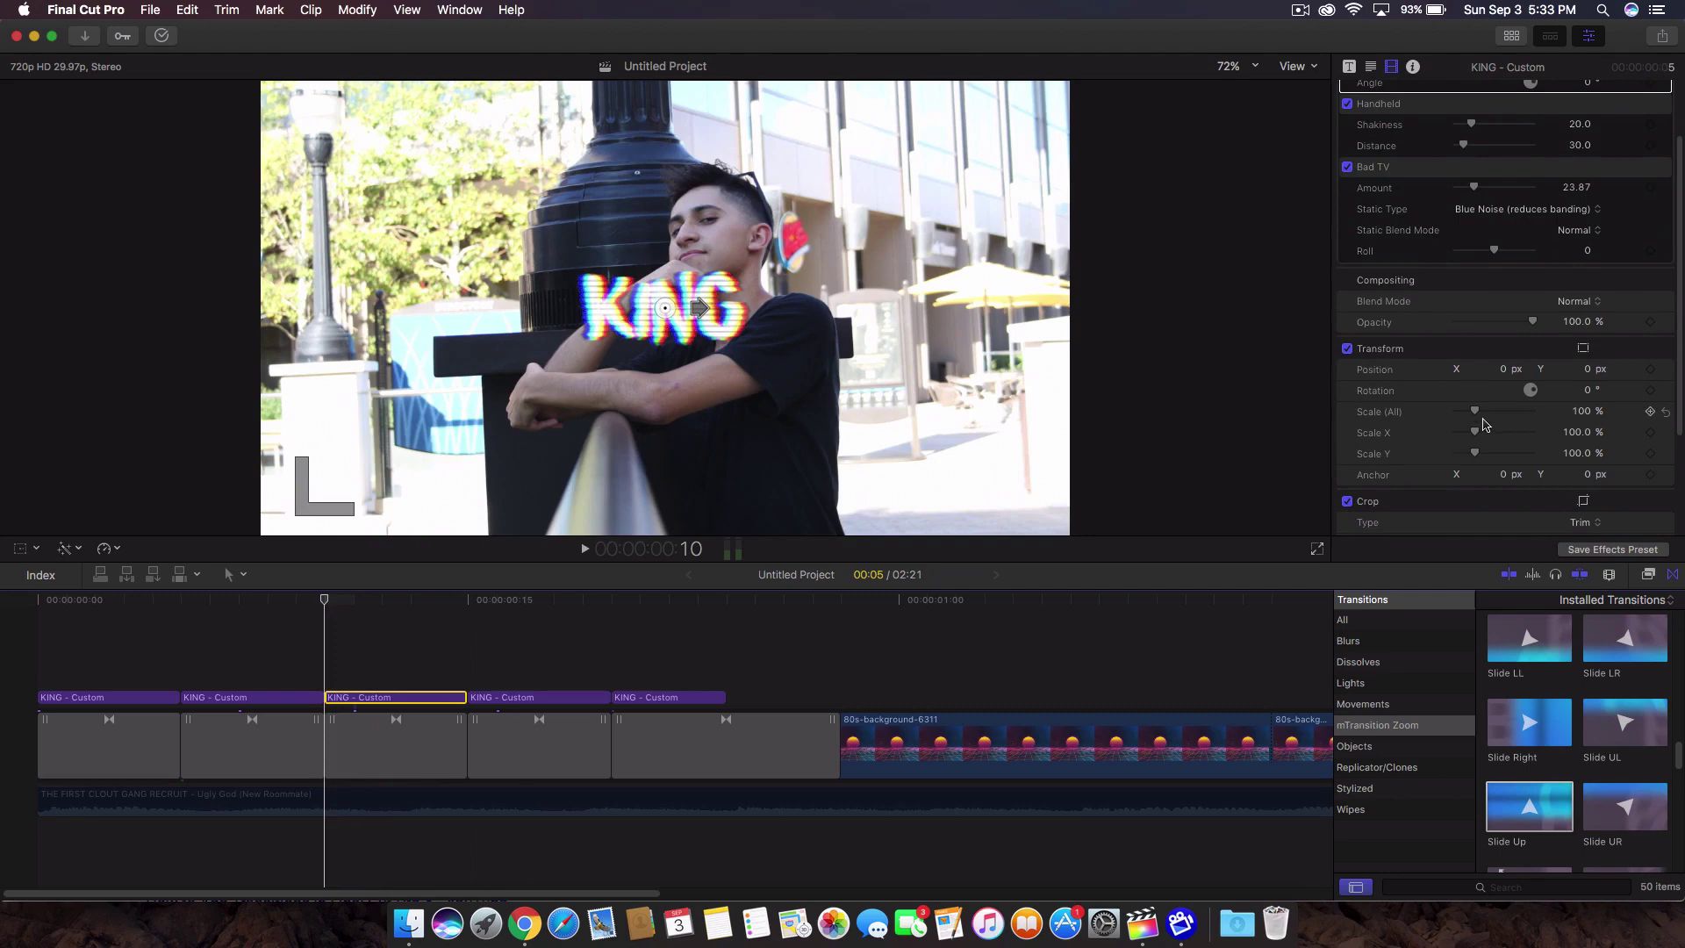
left_click_drag(1482, 415, 1484, 415)
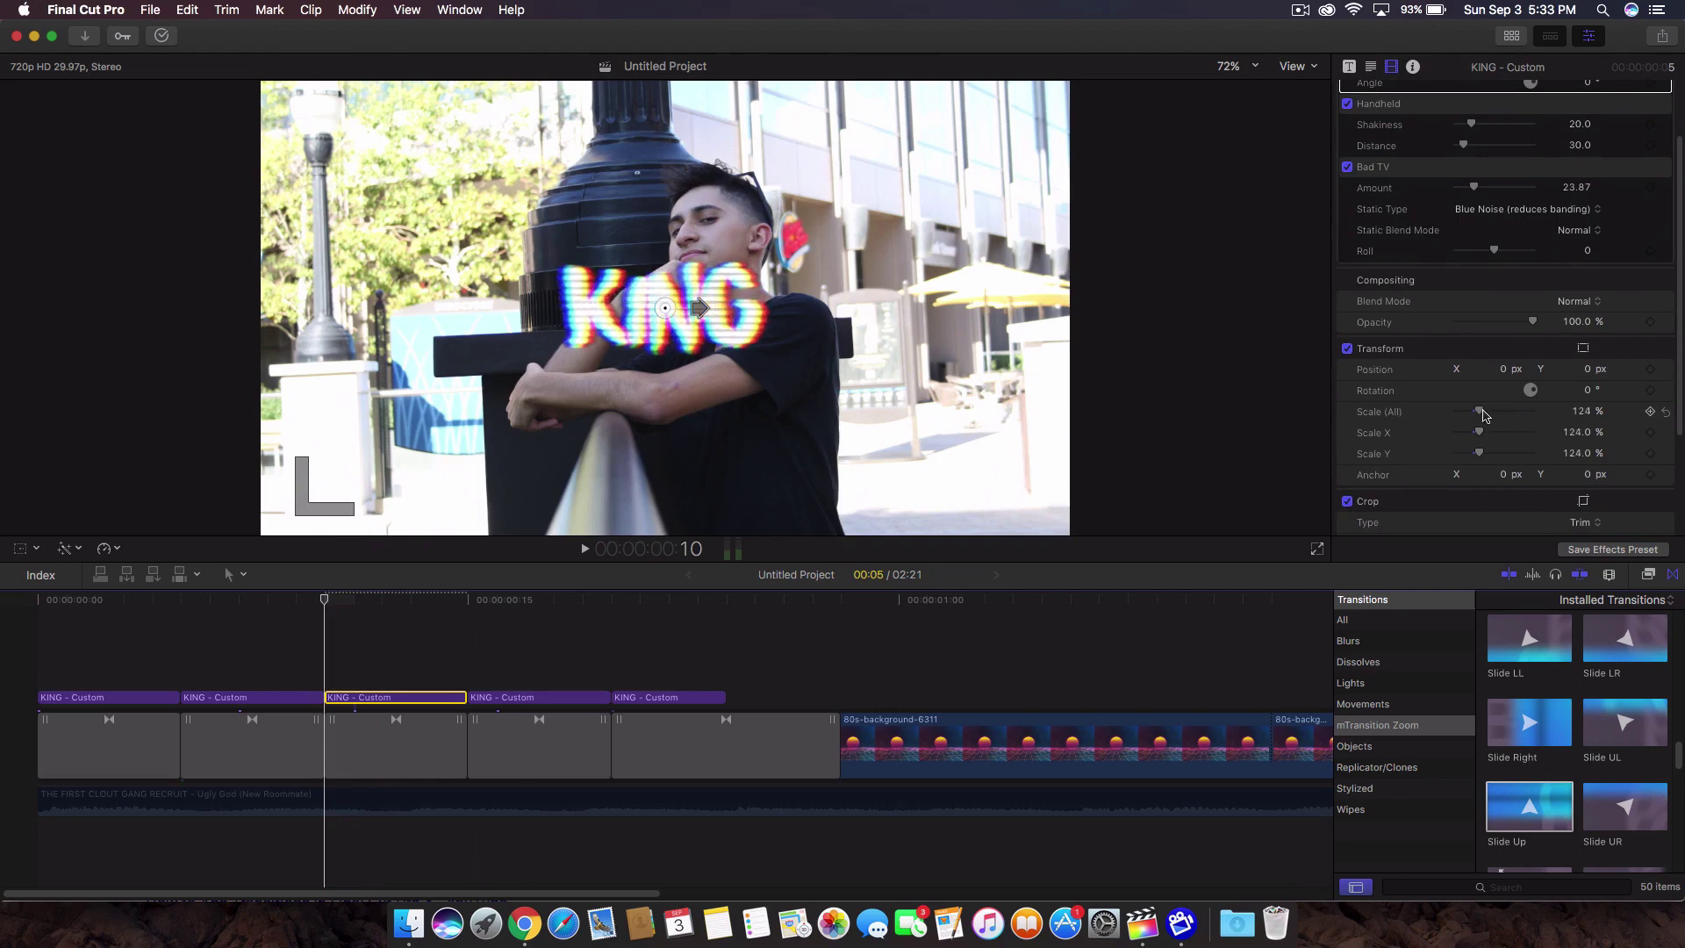
key("super+z")
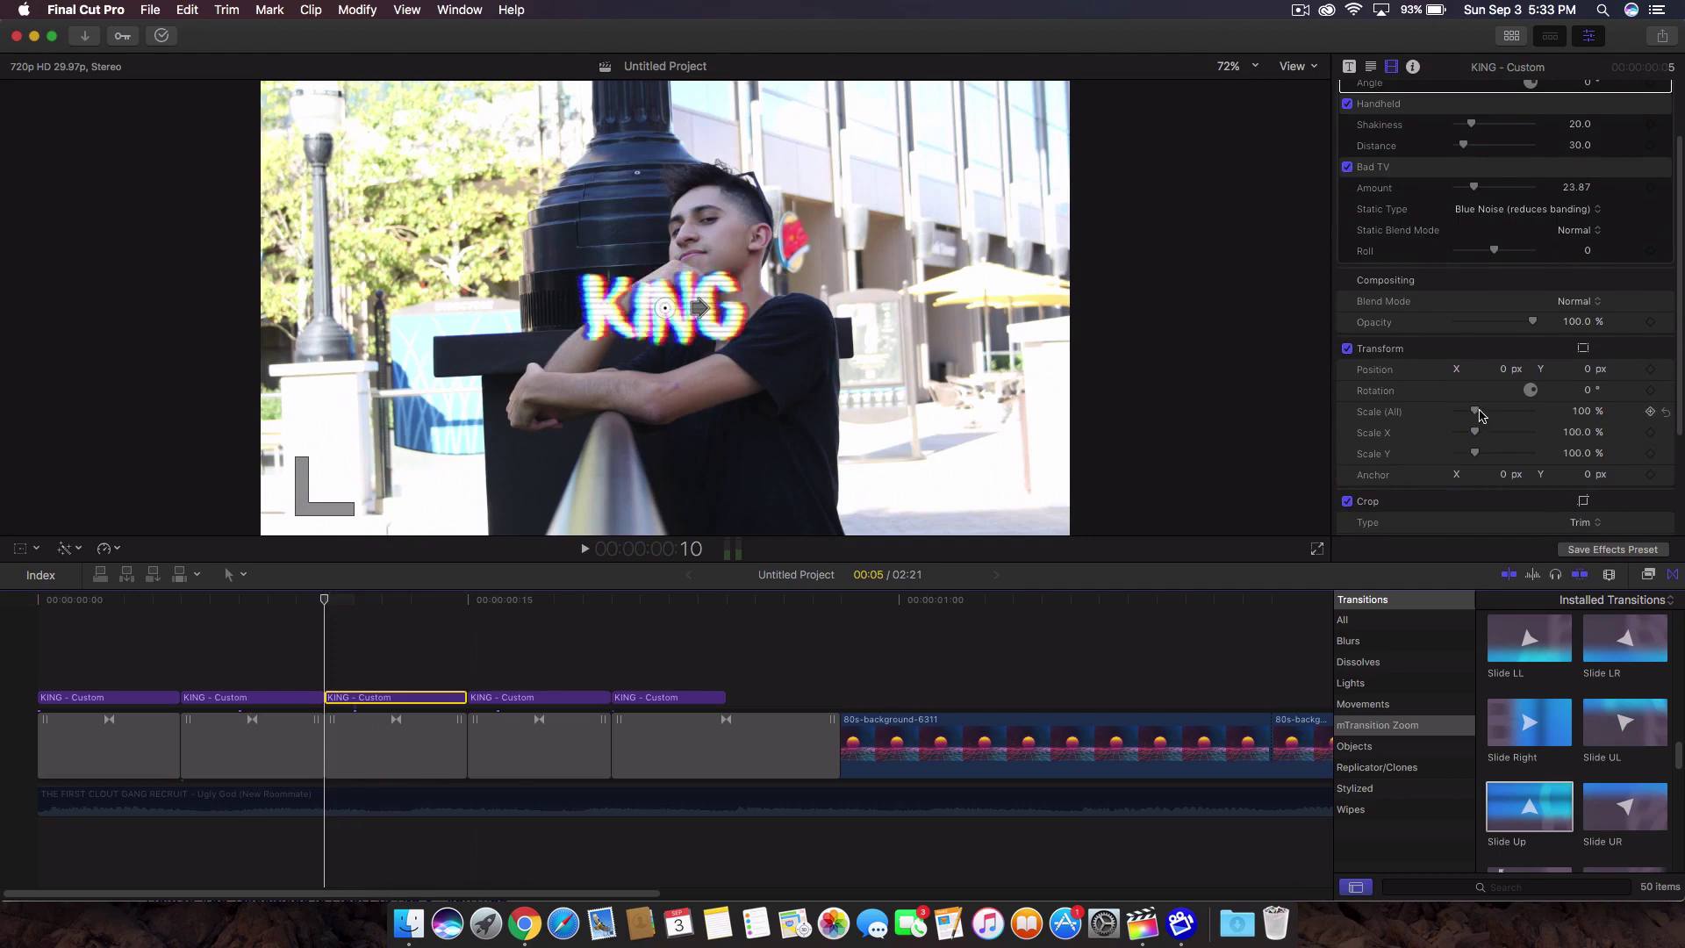
left_click_drag(1482, 415, 1483, 416)
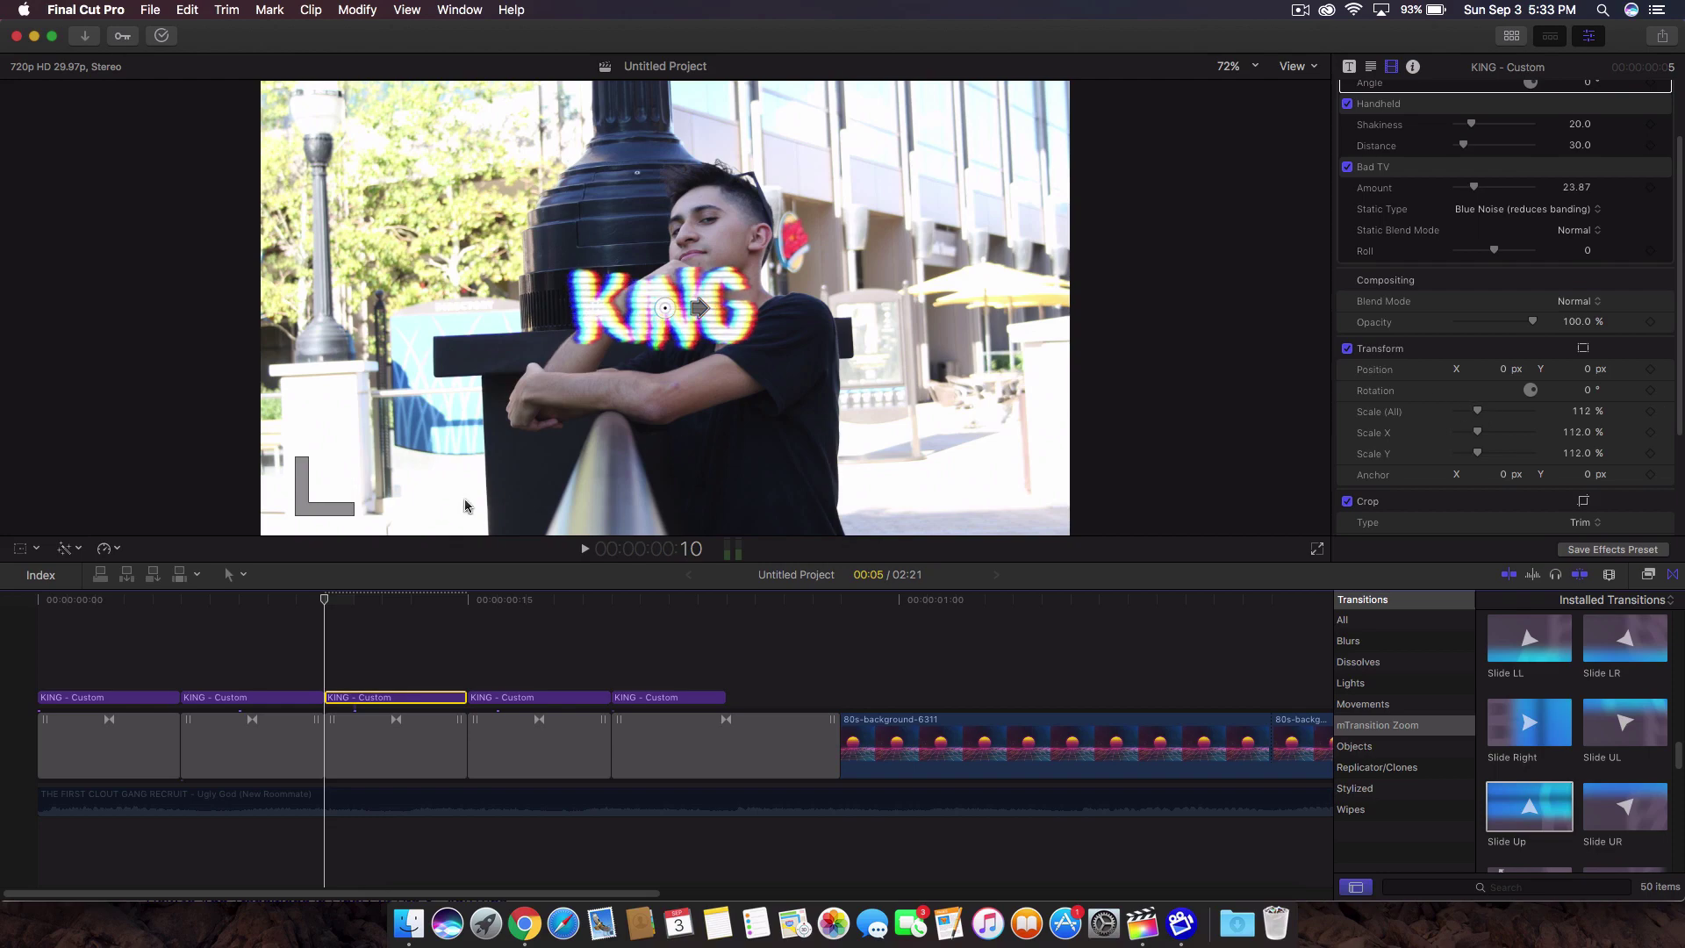
scroll(862, 755, "right", 10)
left_click(1035, 803)
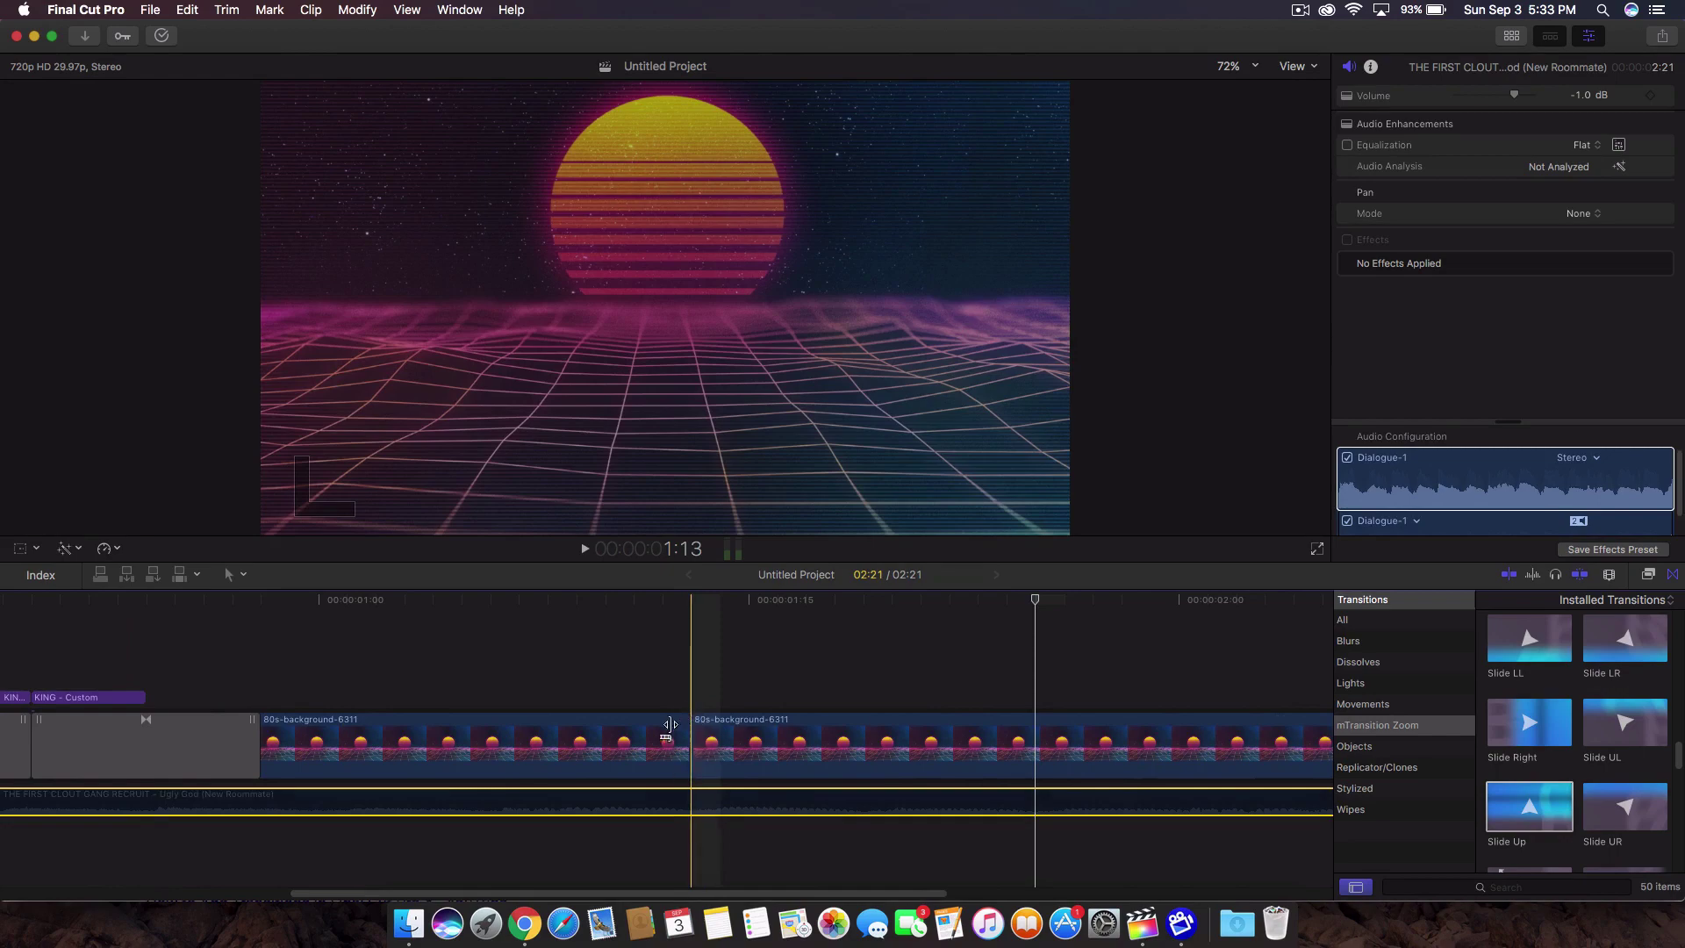
Apply Gaussian blur to the first 80s-background-6311 clip with Amount 10.02
left_click(641, 744)
scroll(507, 750, "left", 2)
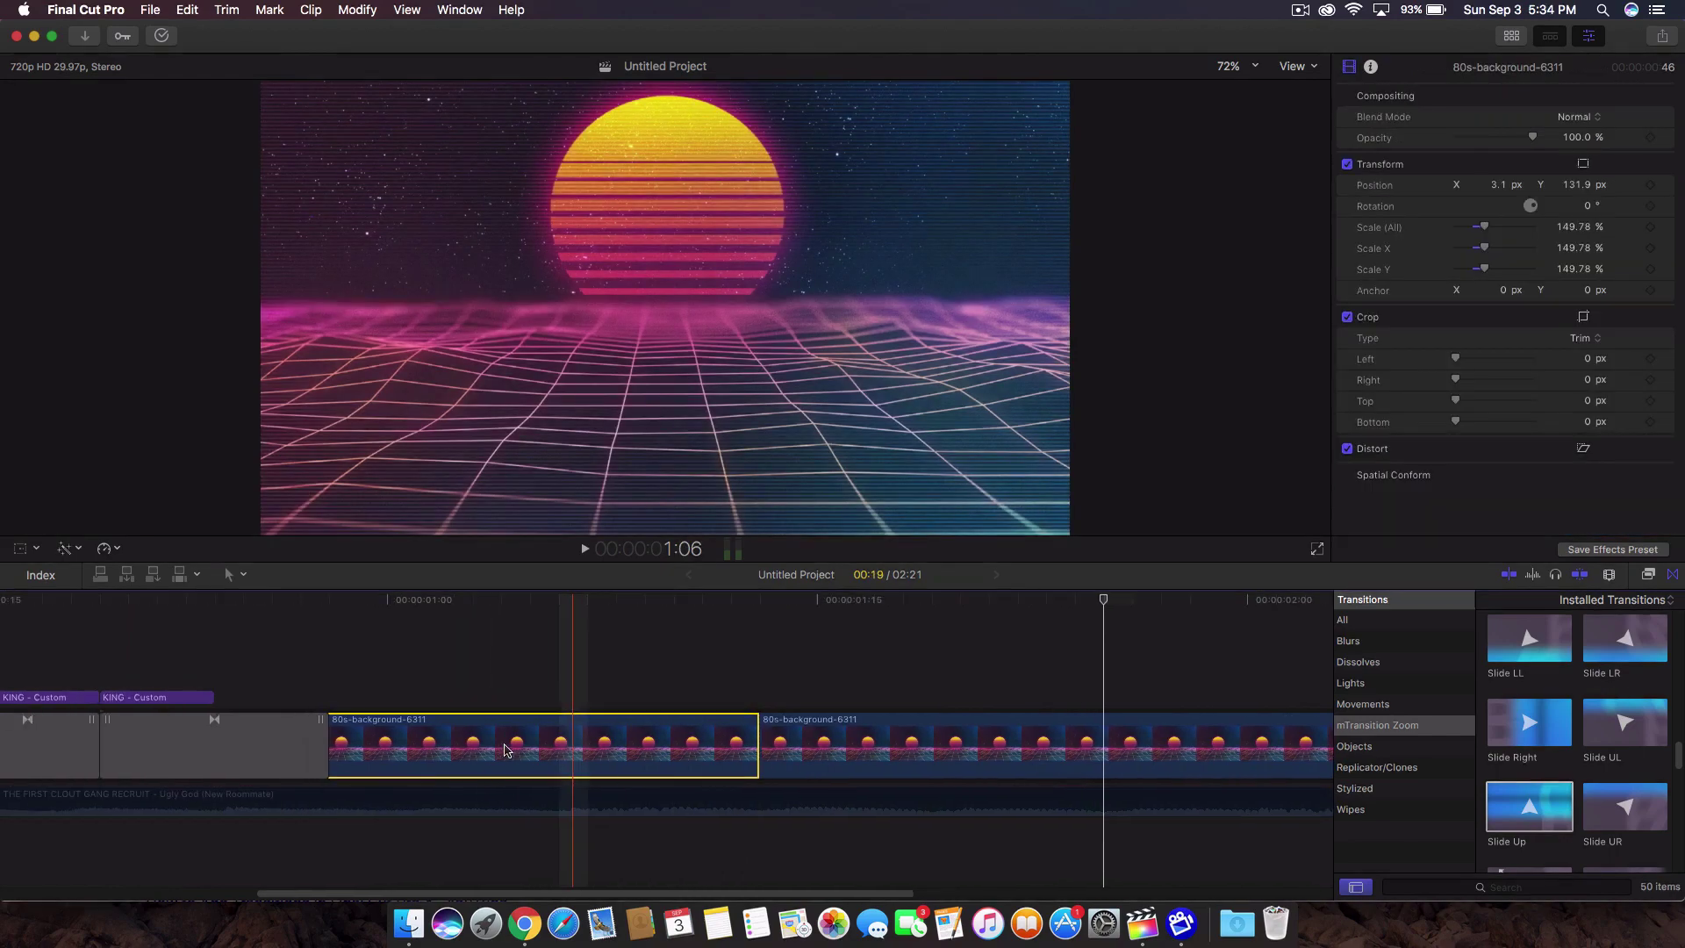
key("super+5")
left_click(1374, 704)
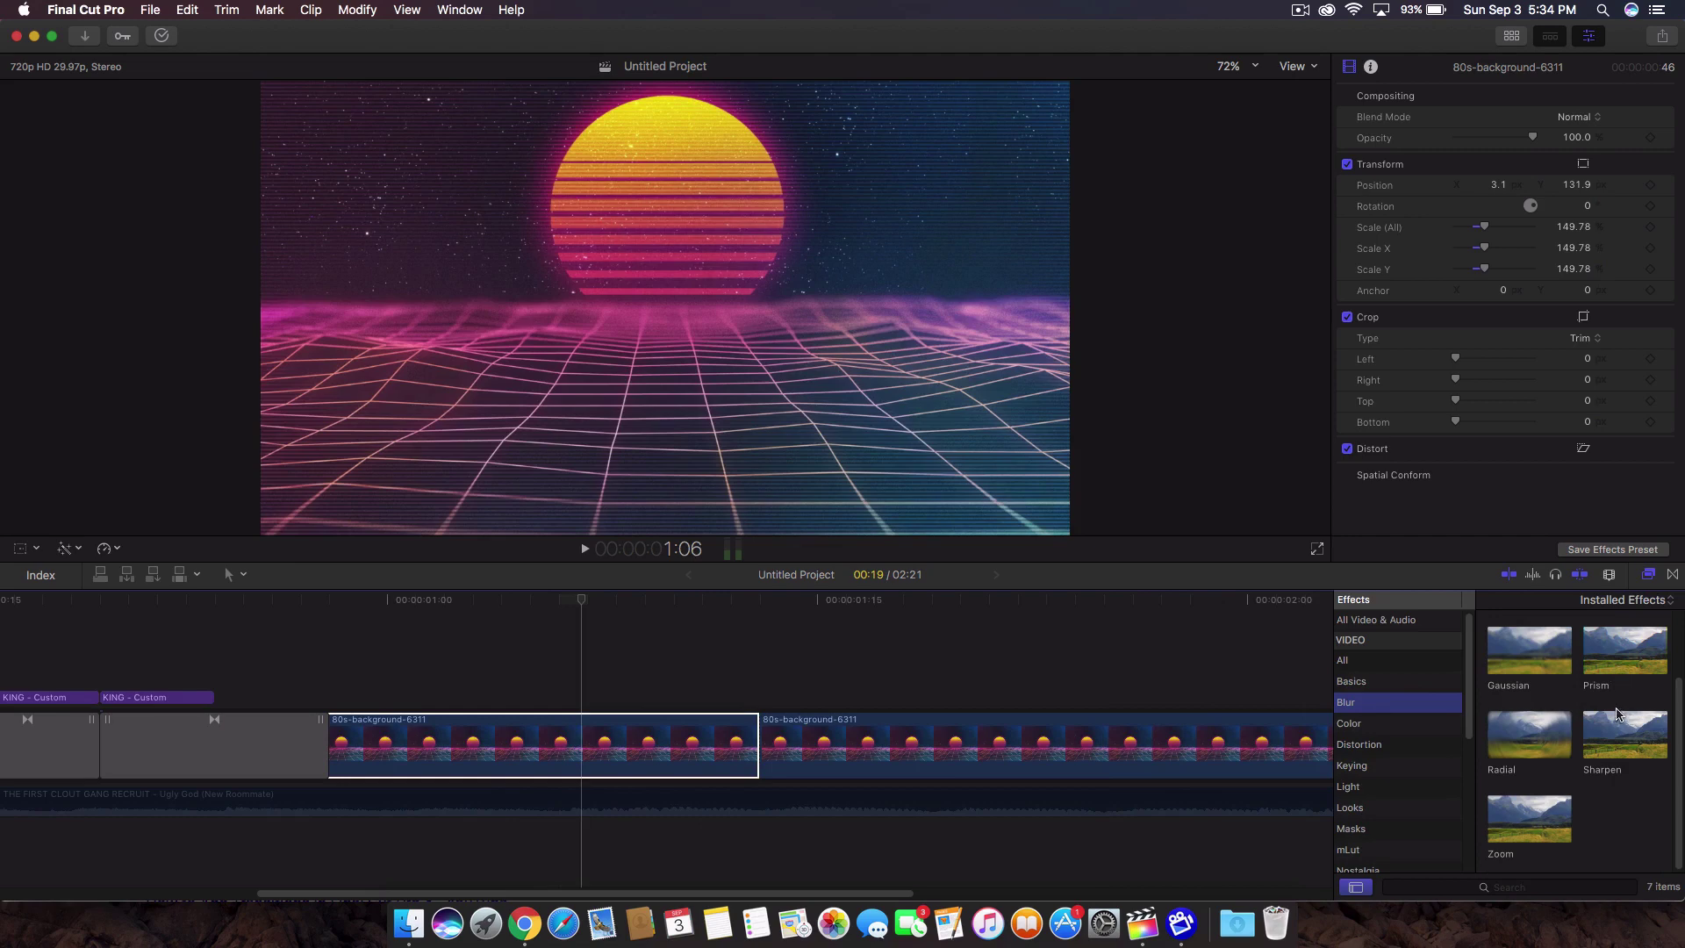
left_click(1610, 664)
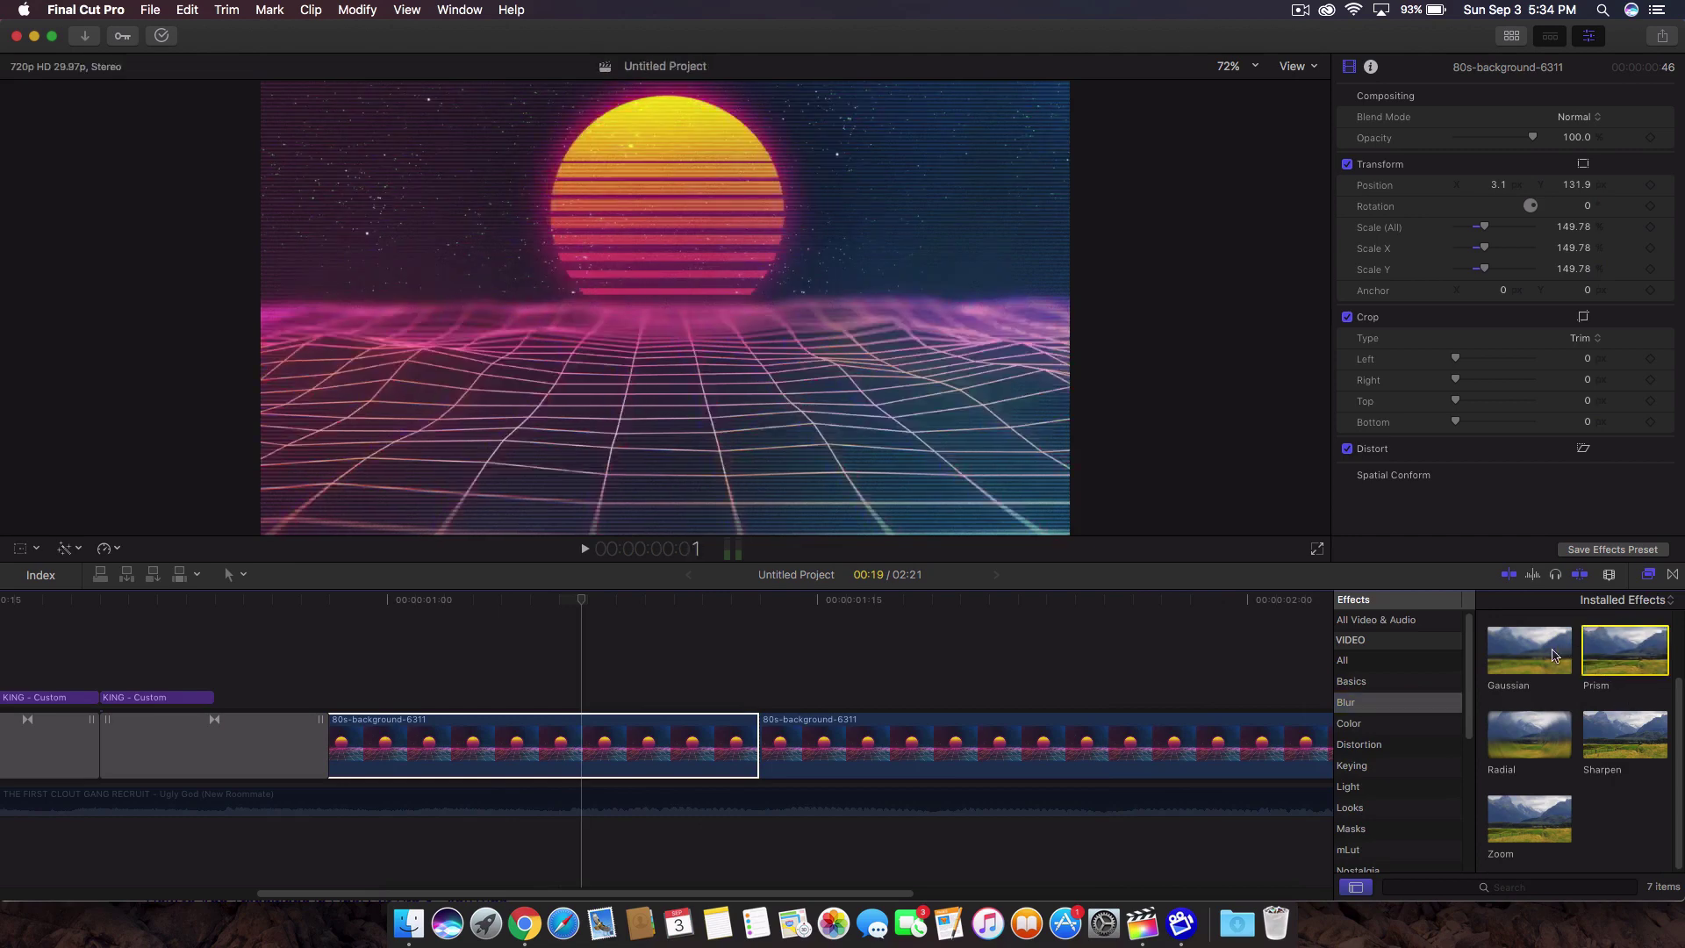
left_click_drag(1531, 652, 790, 738)
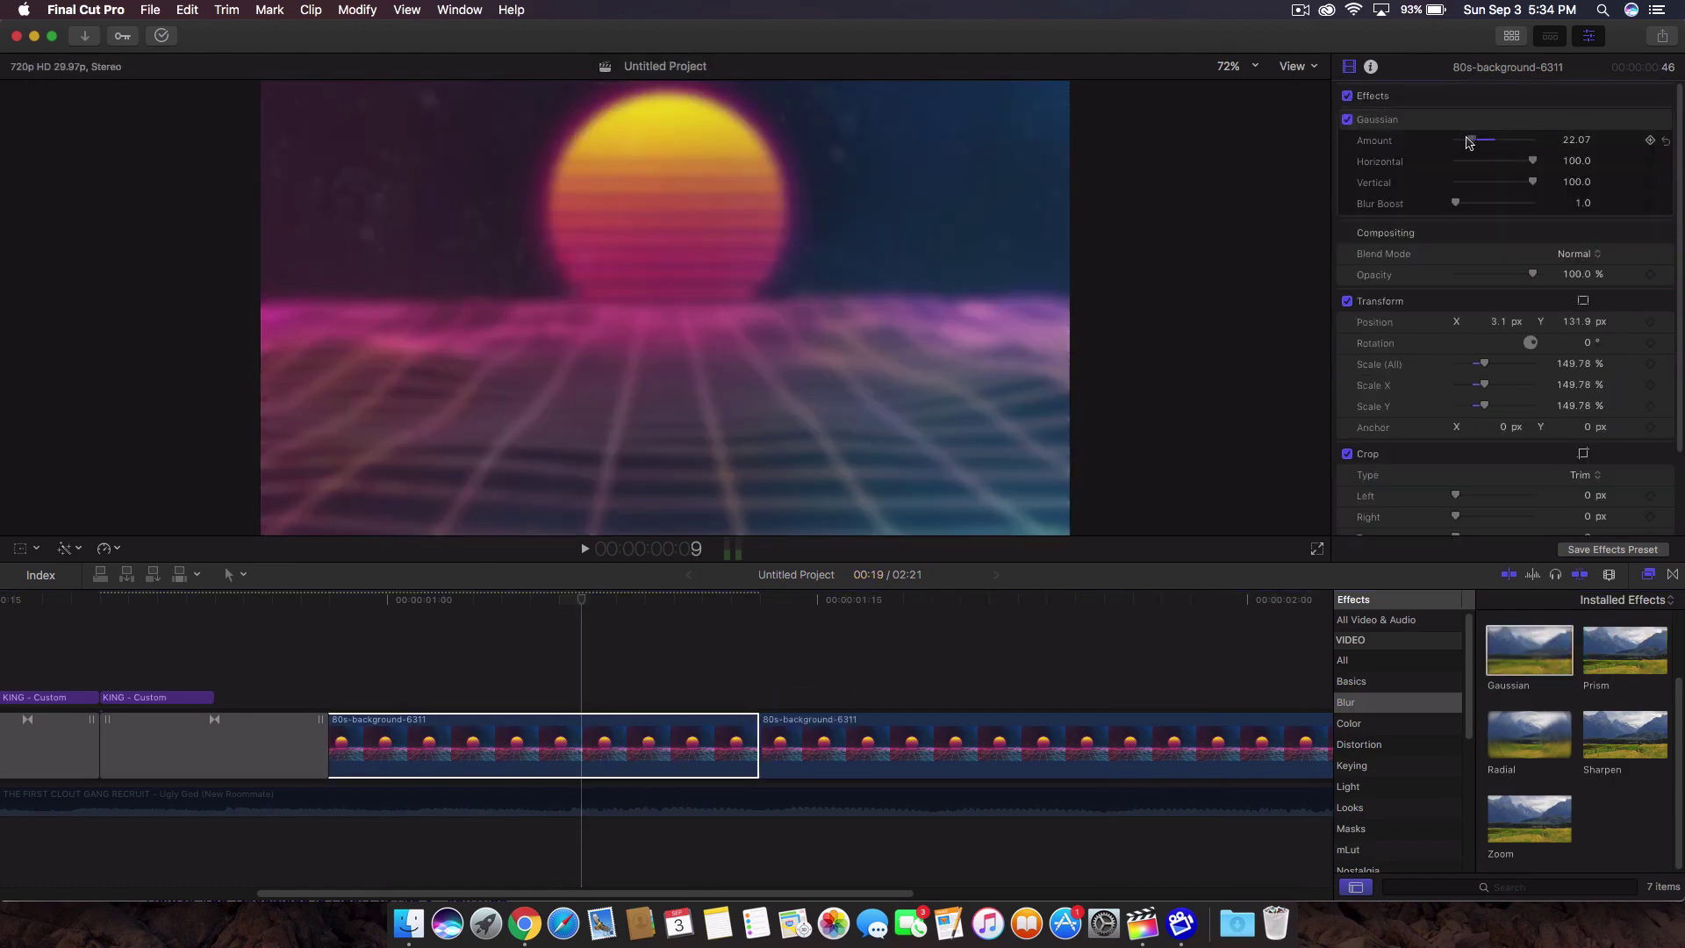
left_click_drag(1464, 143, 1469, 142)
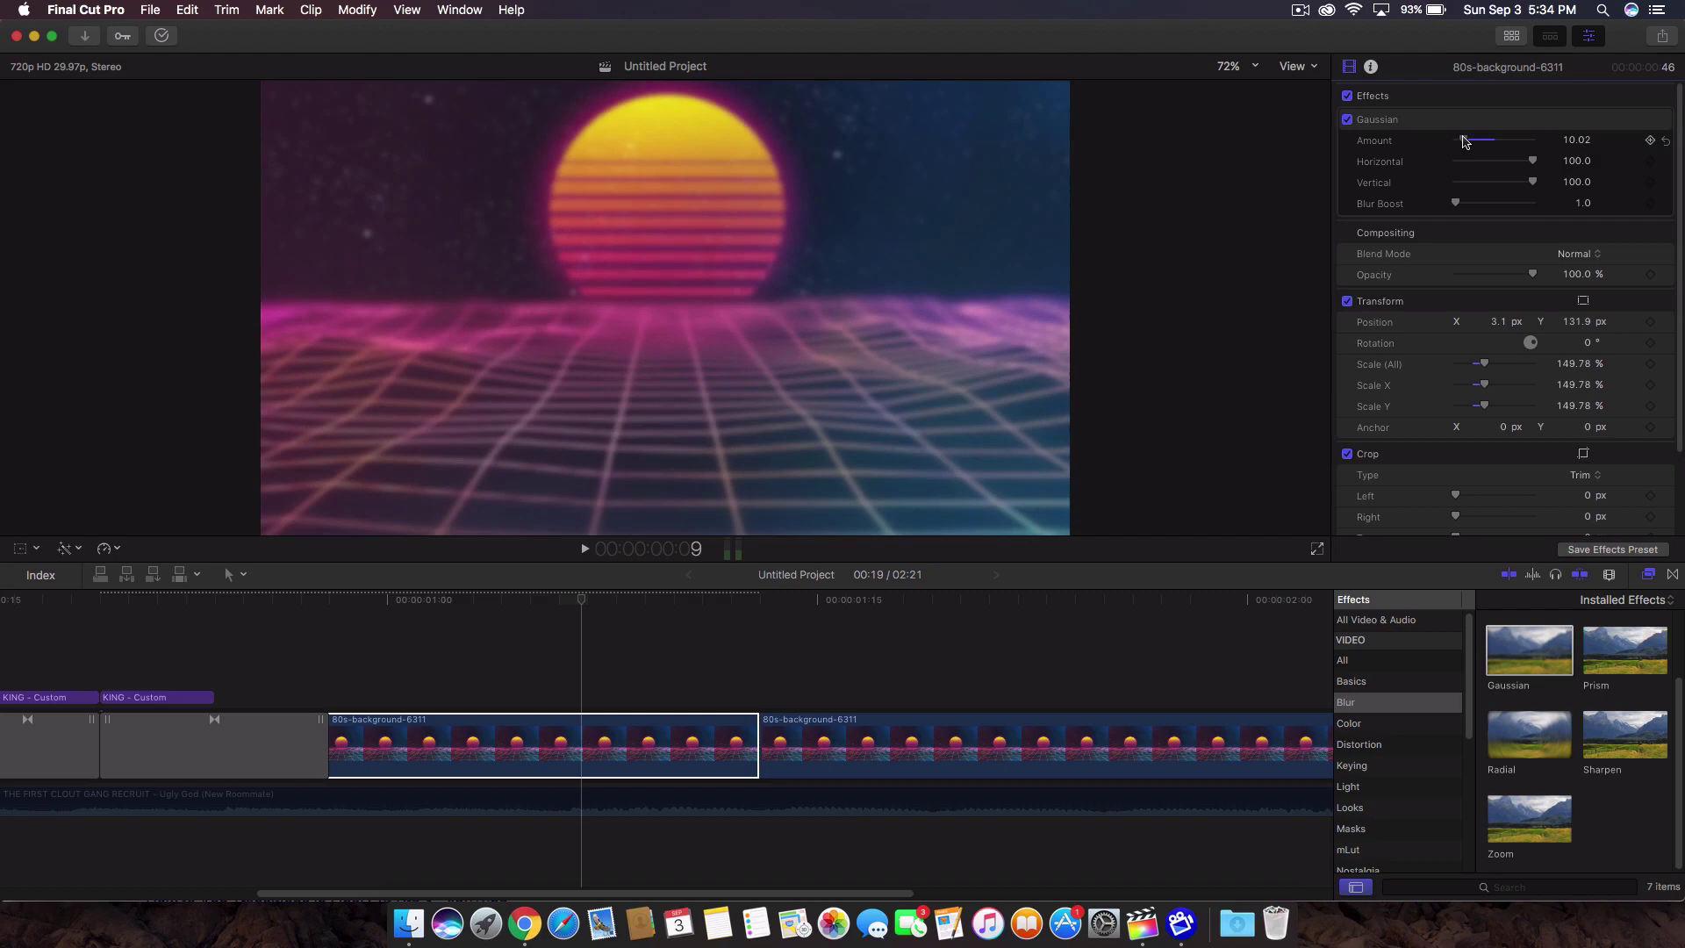
Apply Prism from Blur effects to the first 80s-background clip, with Angle 34.5° and Amount 26.0
left_click(1623, 662)
left_click_drag(1624, 662, 546, 741)
left_click(542, 606)
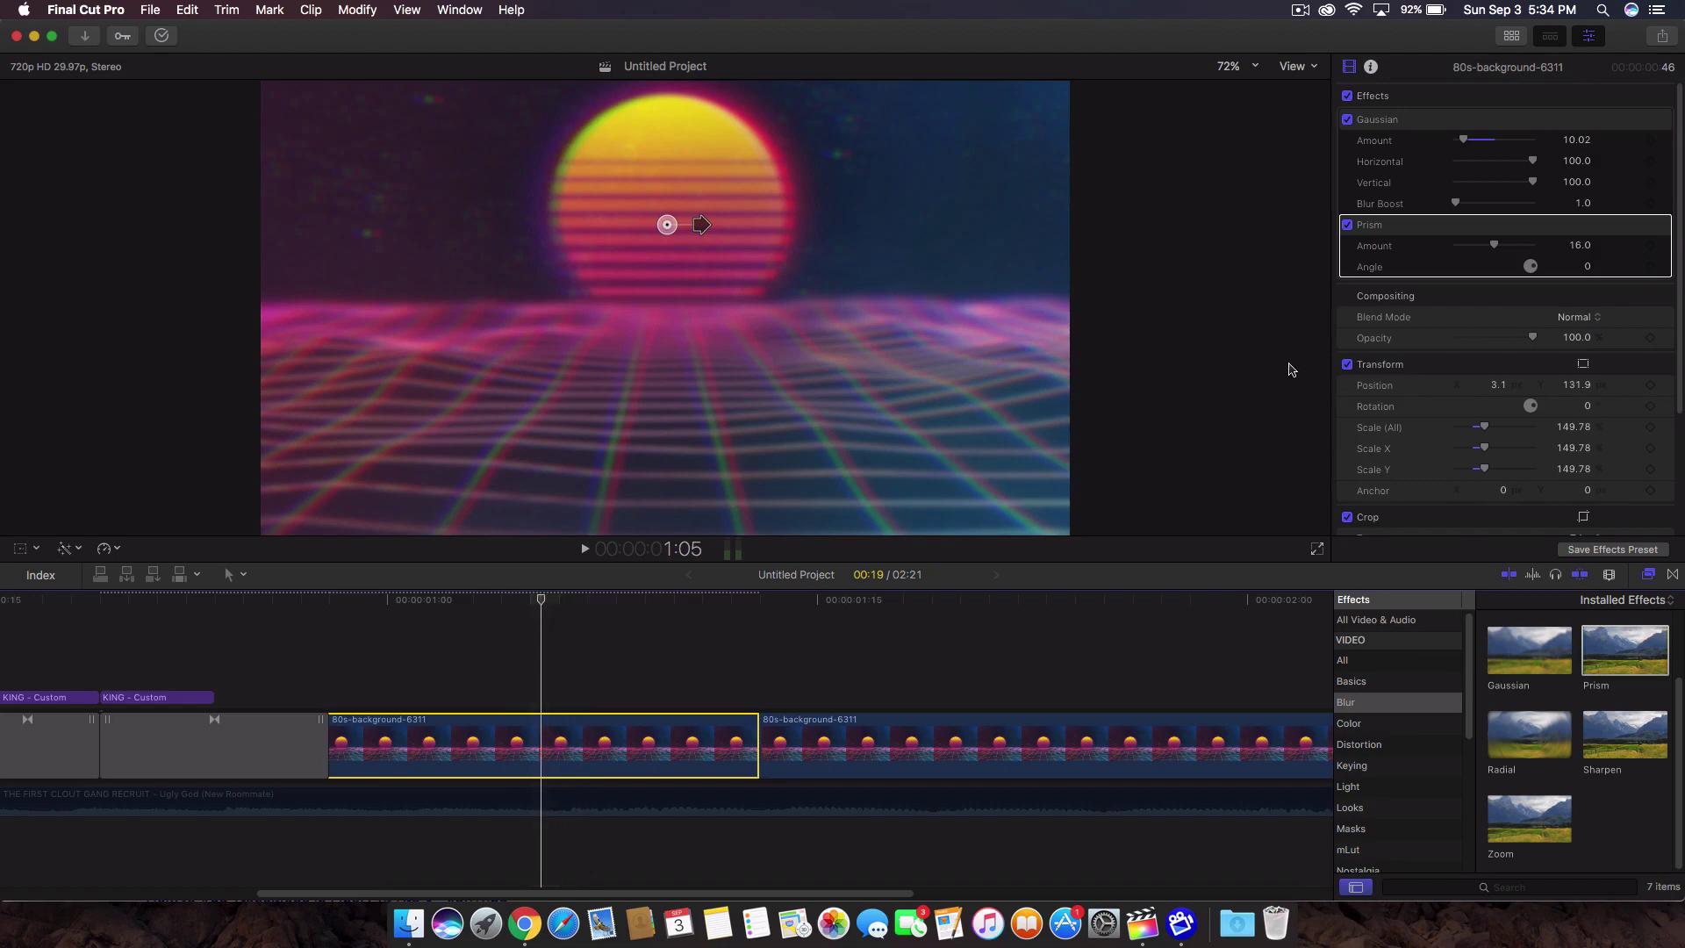
mouse_move(708, 230)
left_mouse_down()
mouse_move(654, 263)
mouse_move(693, 249)
mouse_move(701, 201)
left_mouse_up()
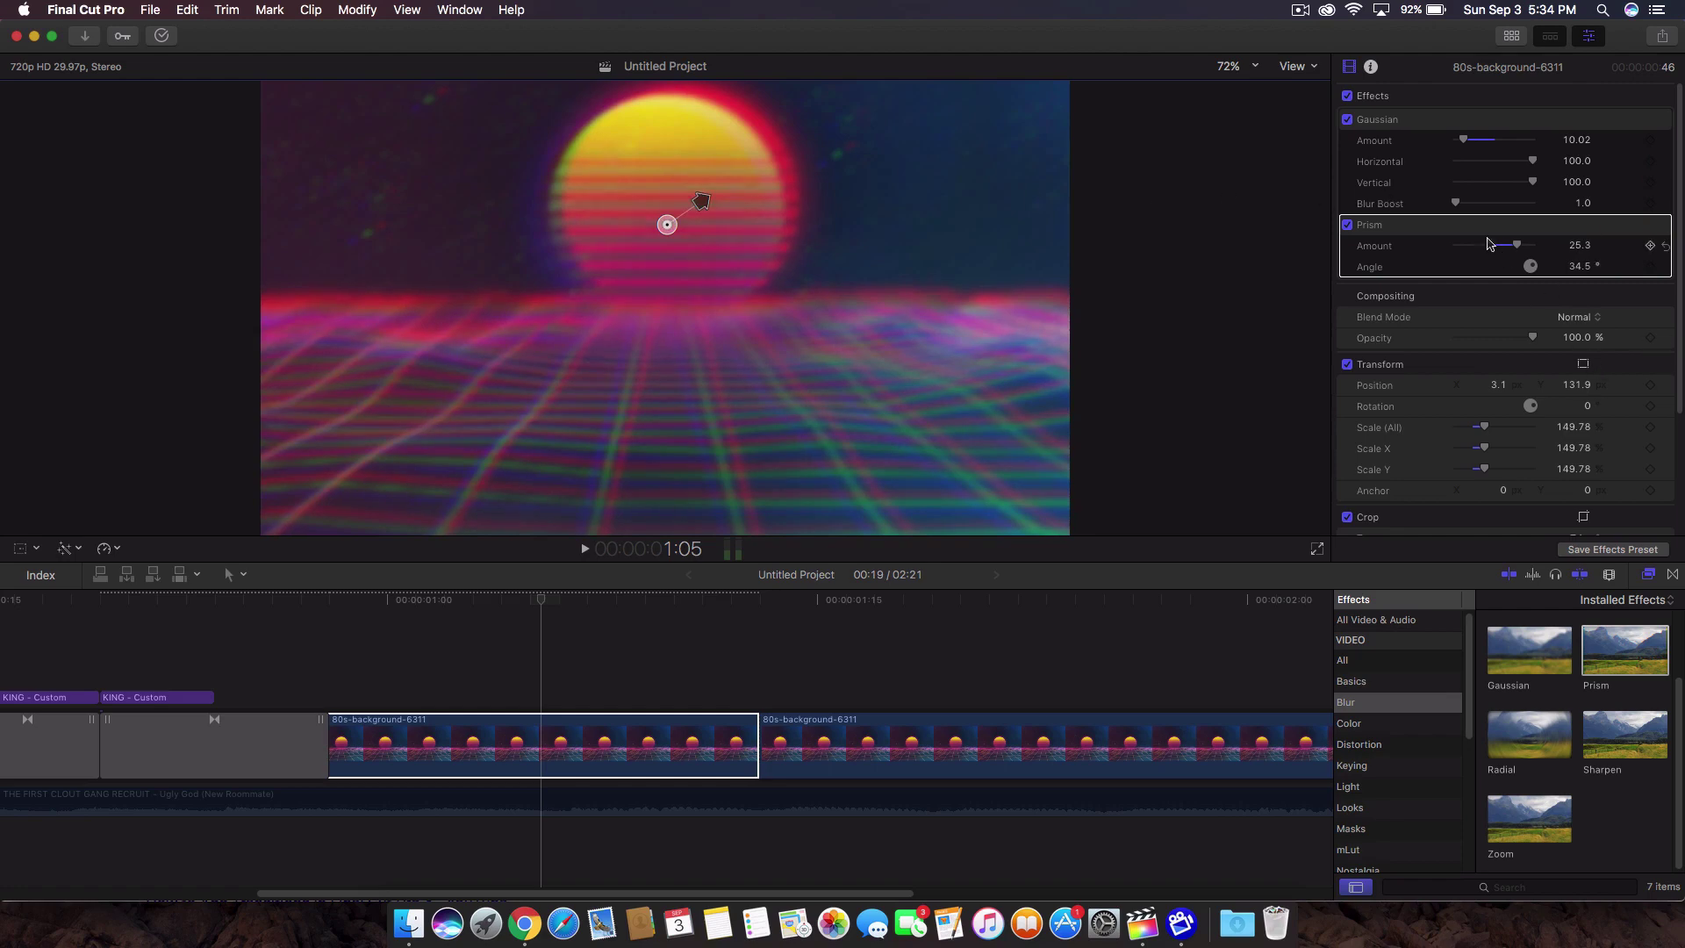
left_click_drag(1498, 249, 1525, 249)
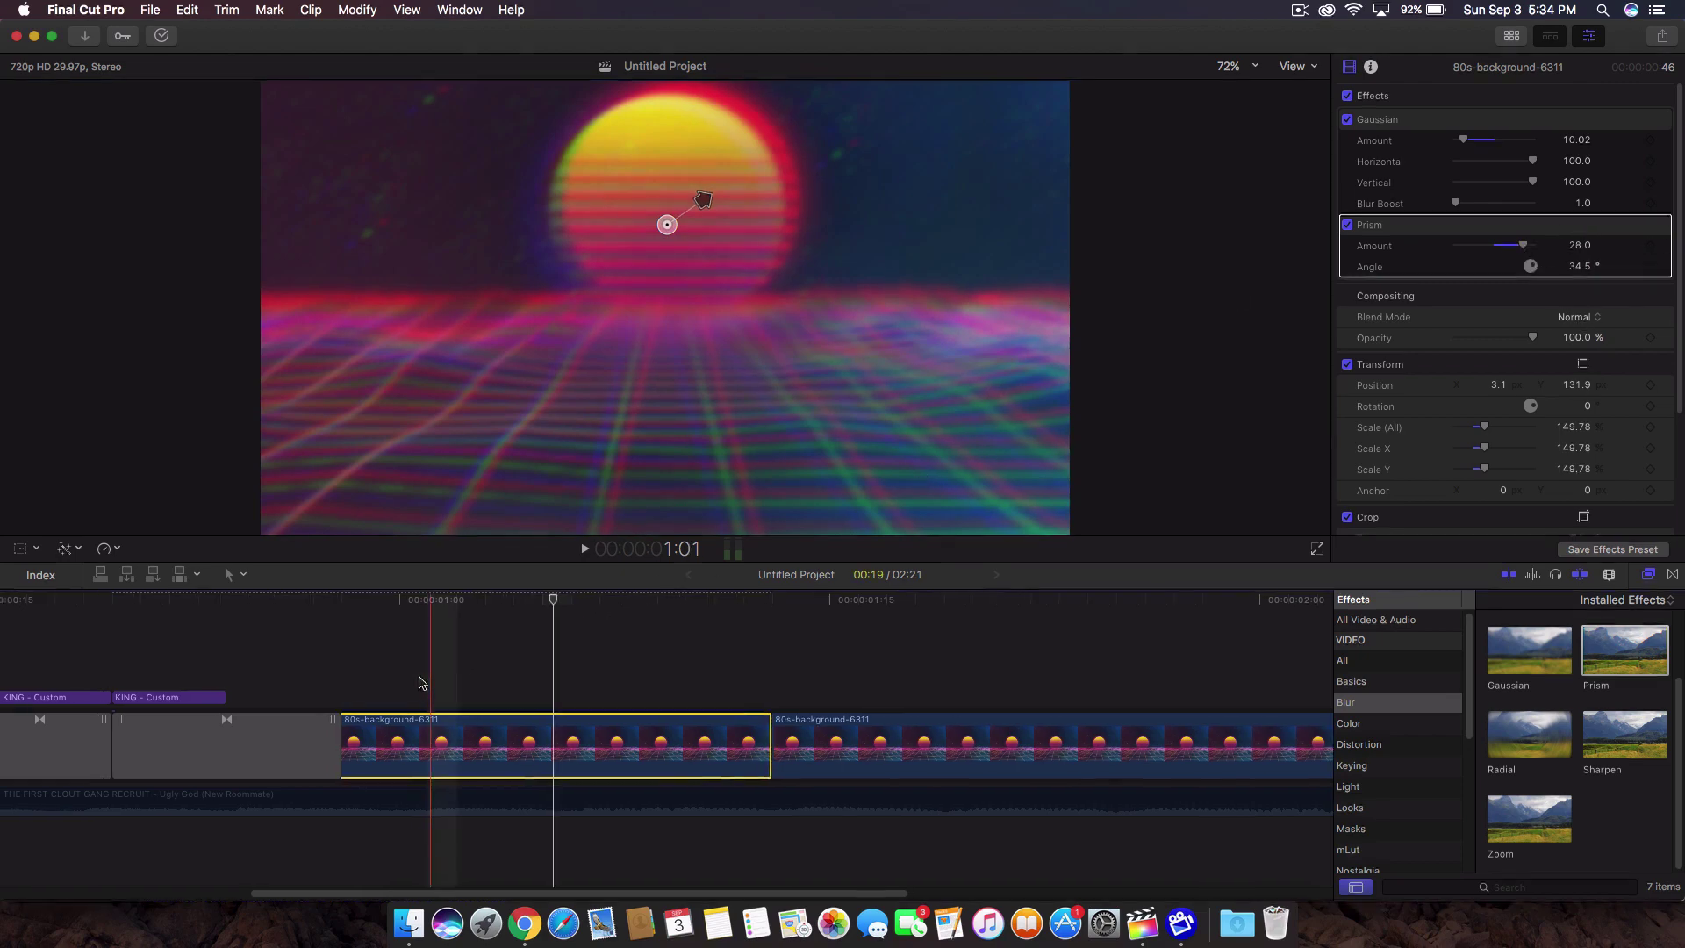
scroll(425, 677, "left", 2)
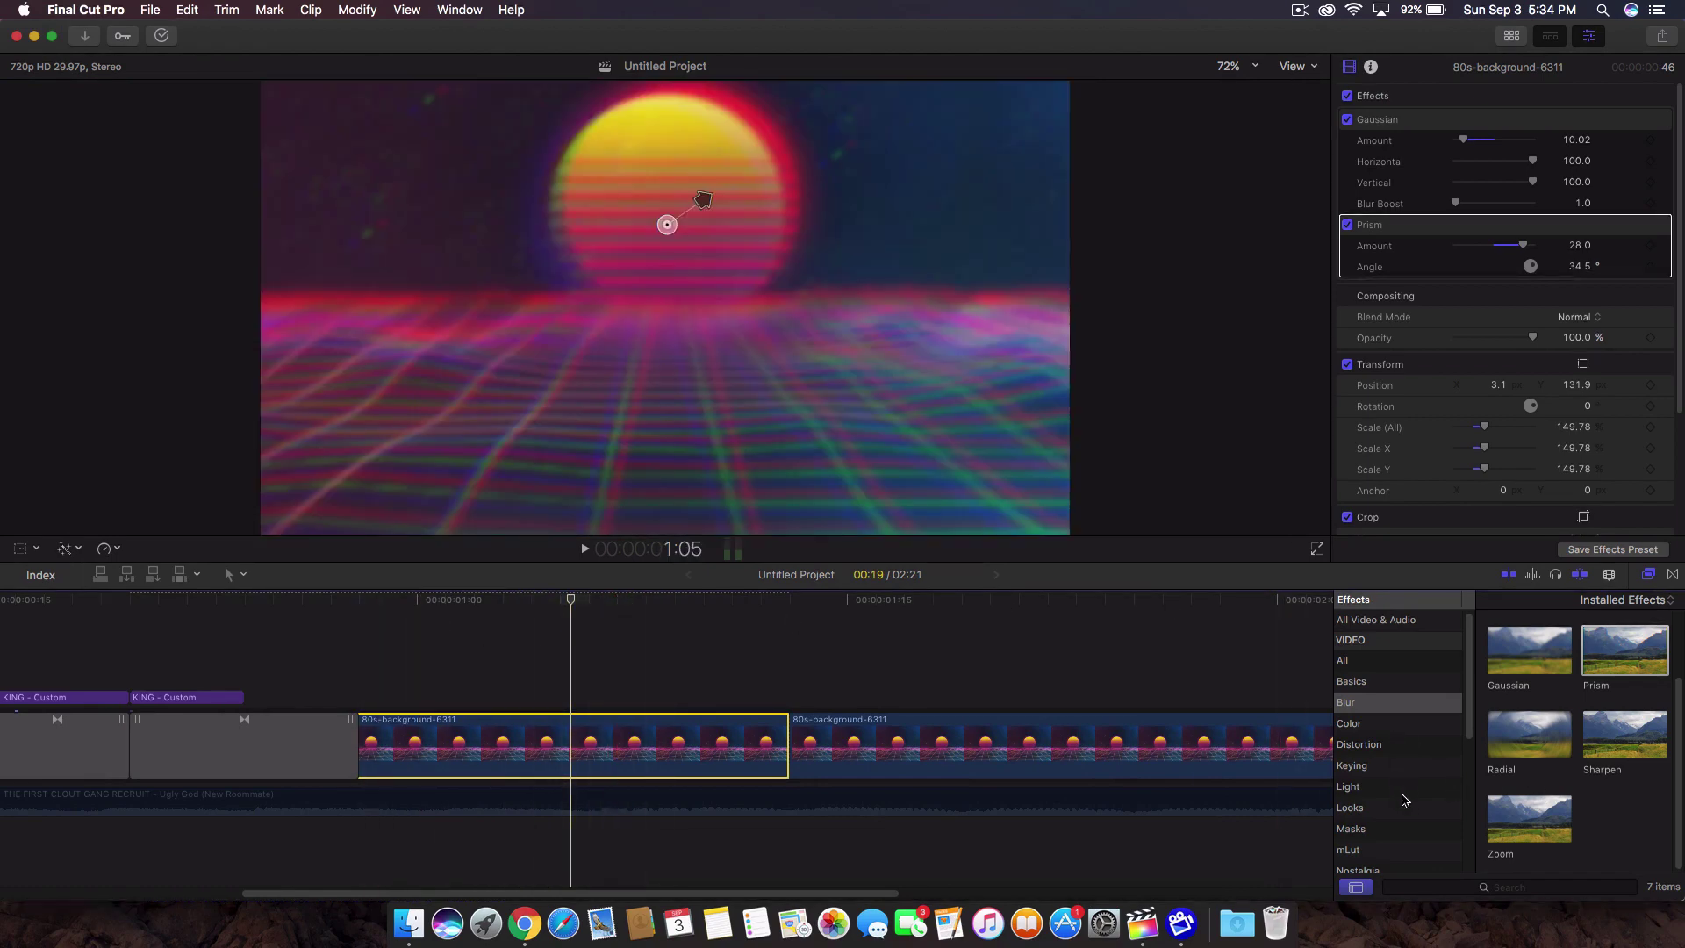
Add the Stylize Handheld effect to the background clip with Shakiness 57.9 and Distance 45.47
scroll(1378, 779, "down", 5)
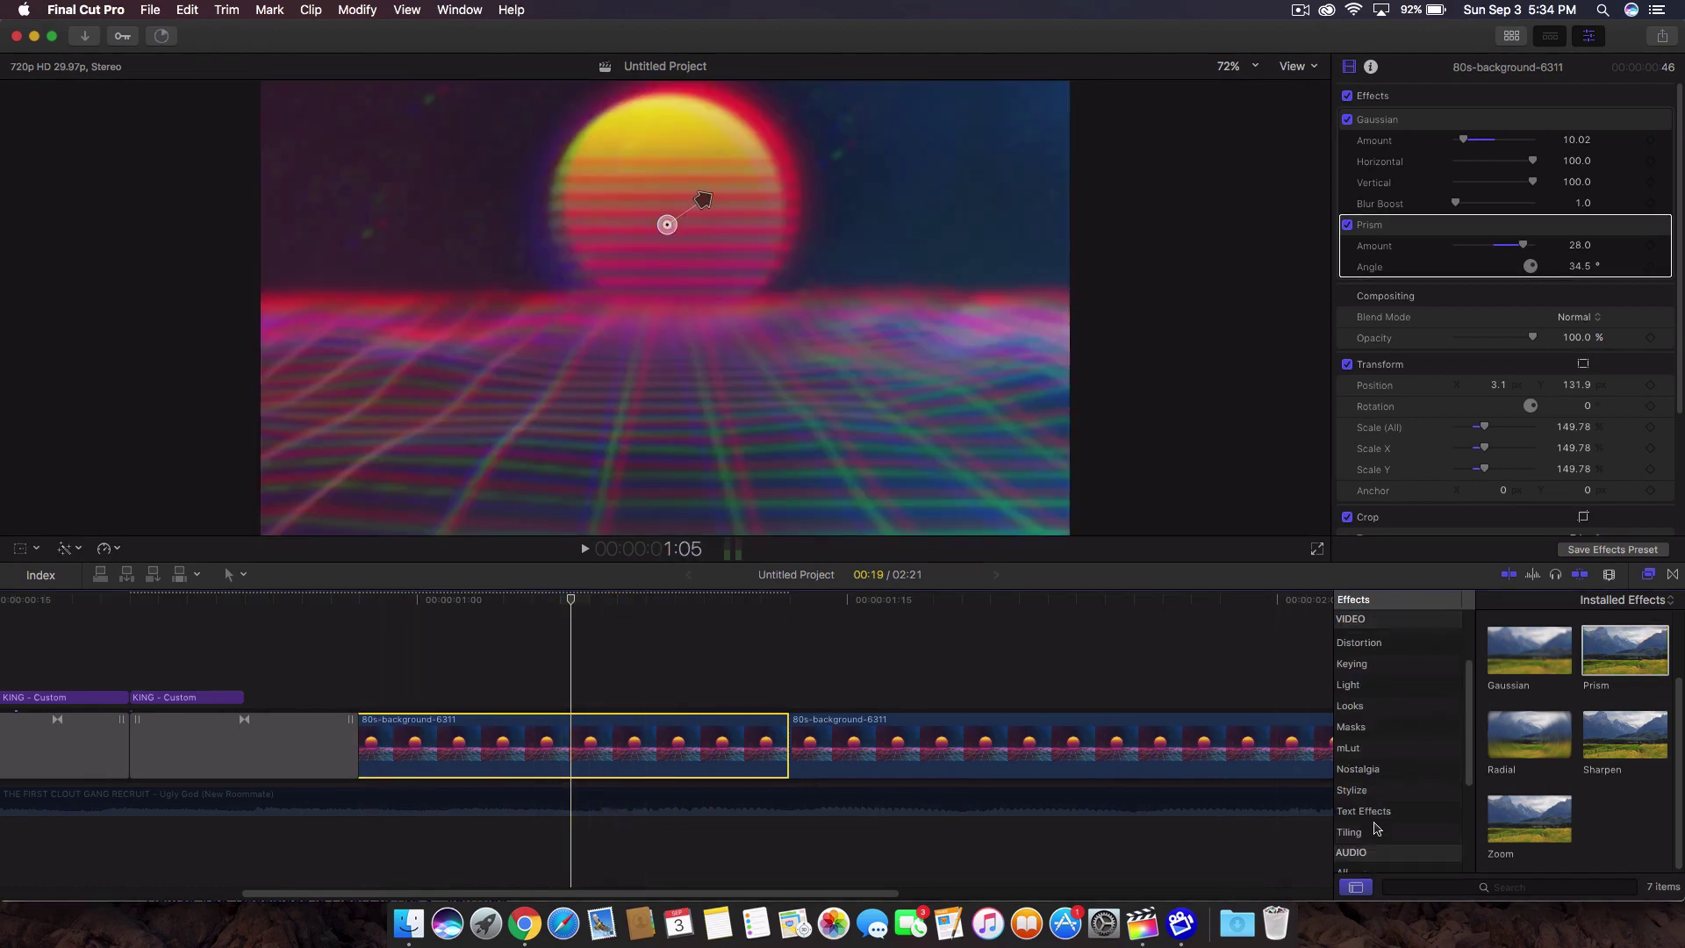
left_click(1376, 773)
scroll(1541, 763, "down", 5)
double_click(1528, 695)
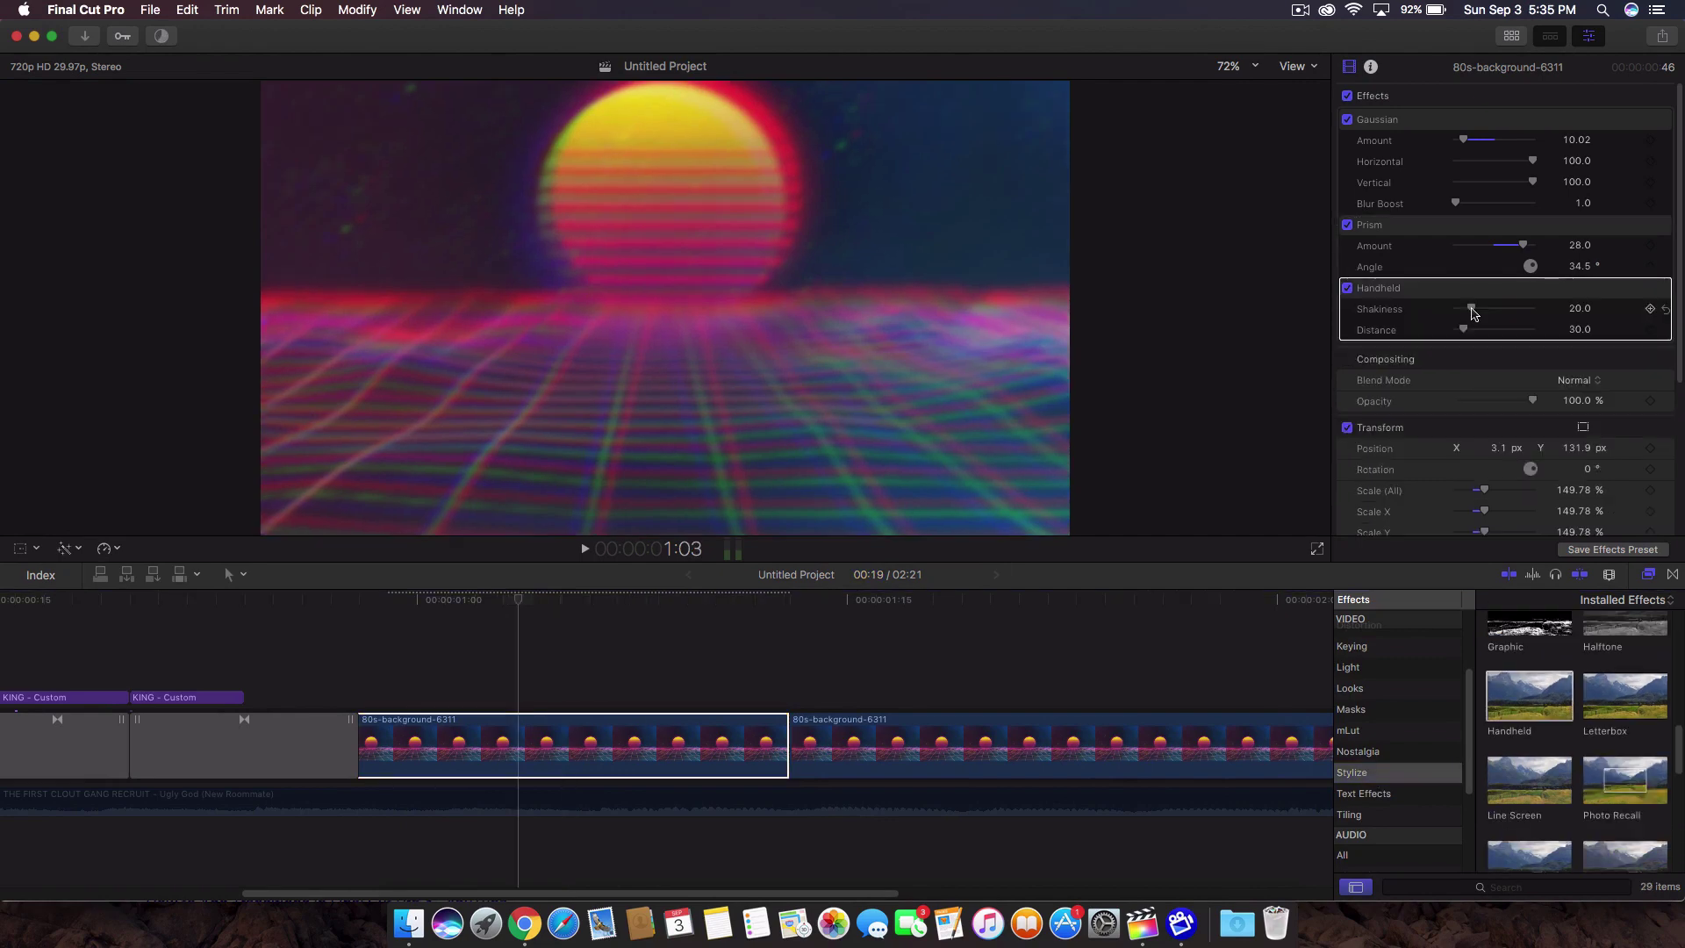
left_click(439, 632)
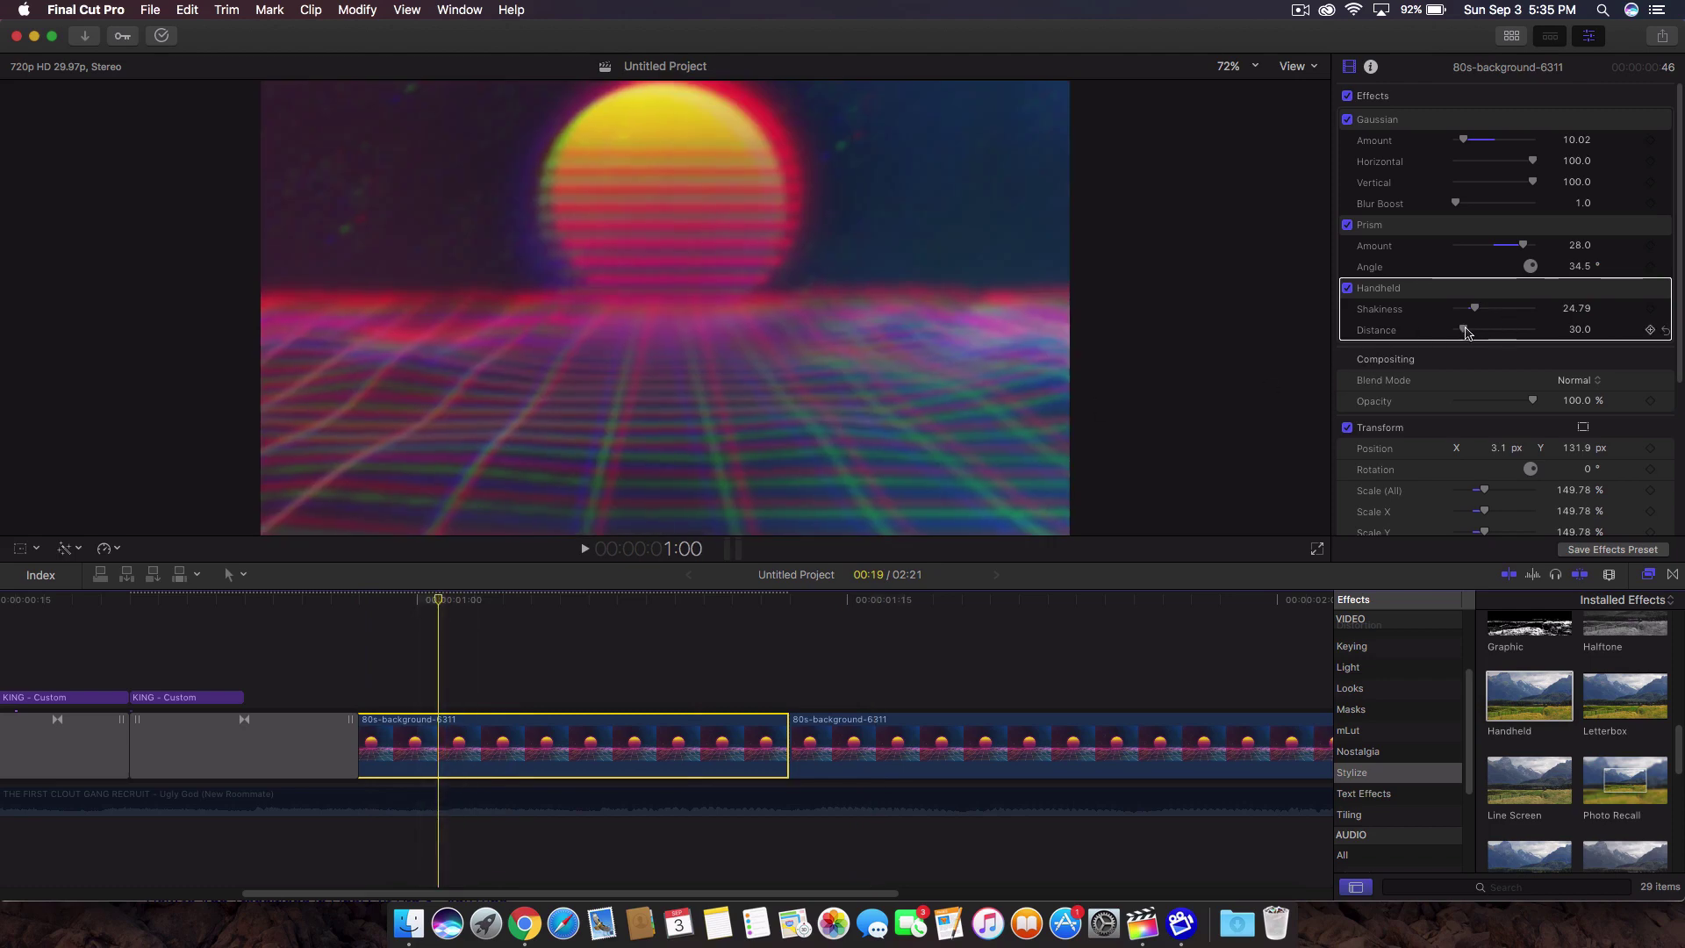
left_click_drag(1474, 308, 1499, 308)
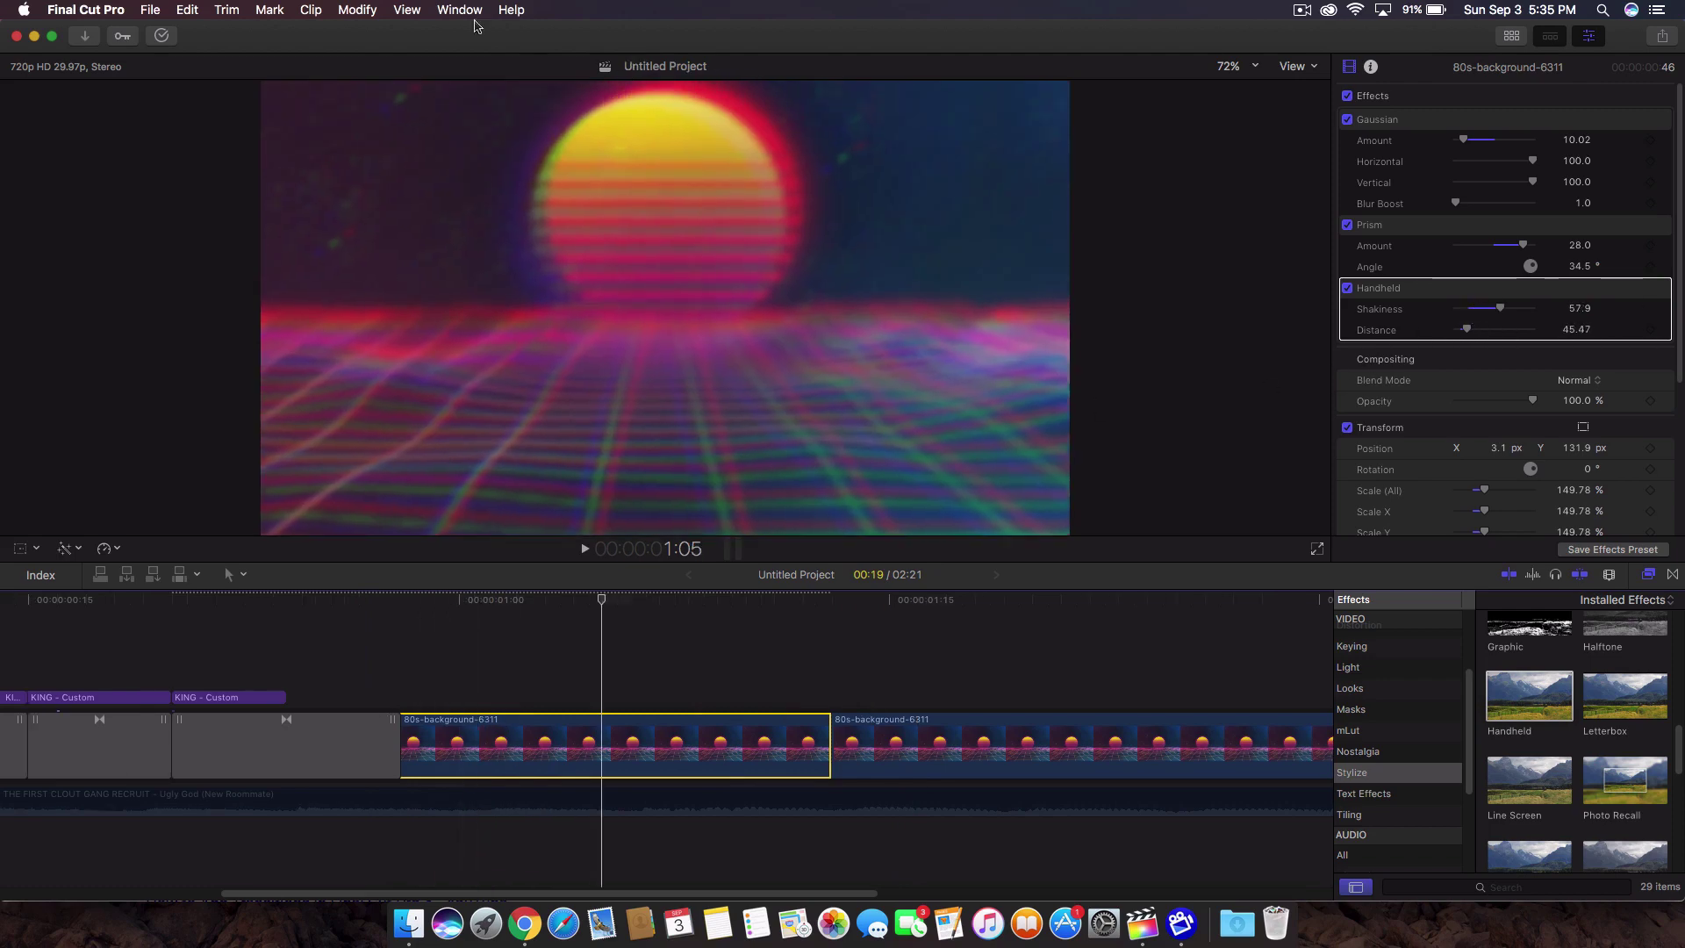
Render the selected clip, zoom the timeline out, and play back the shaking background
left_click(357, 9)
left_click(440, 374)
scroll(716, 629, "left", 2)
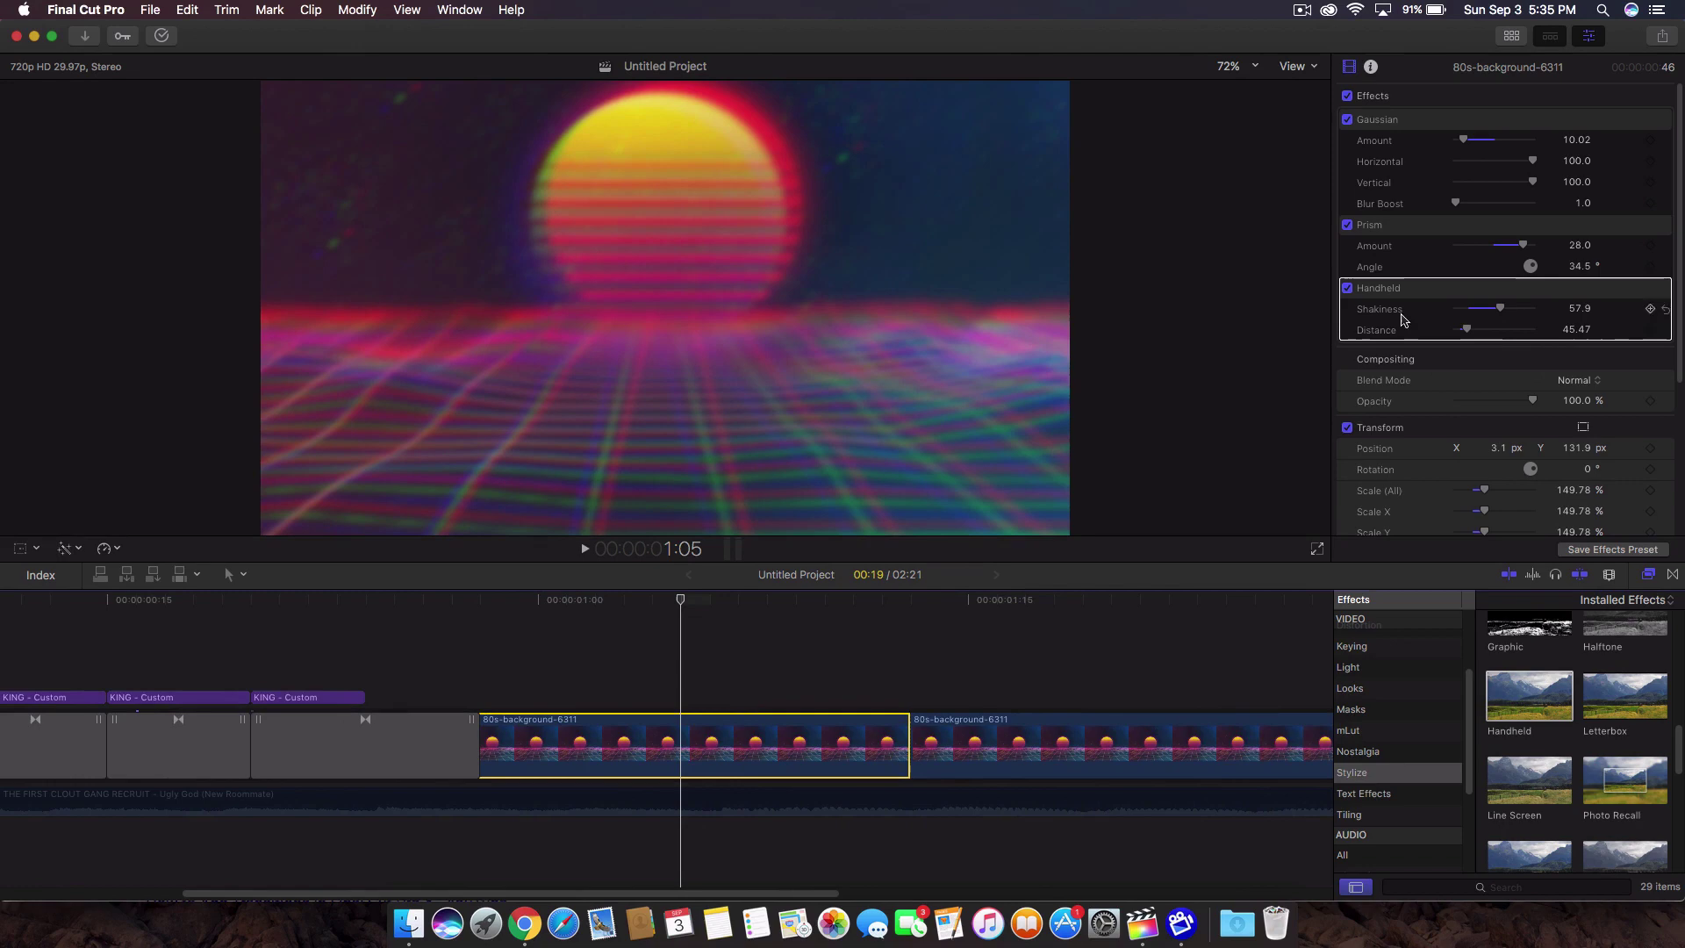
scroll(397, 684, "left", 2)
key("super+minus")
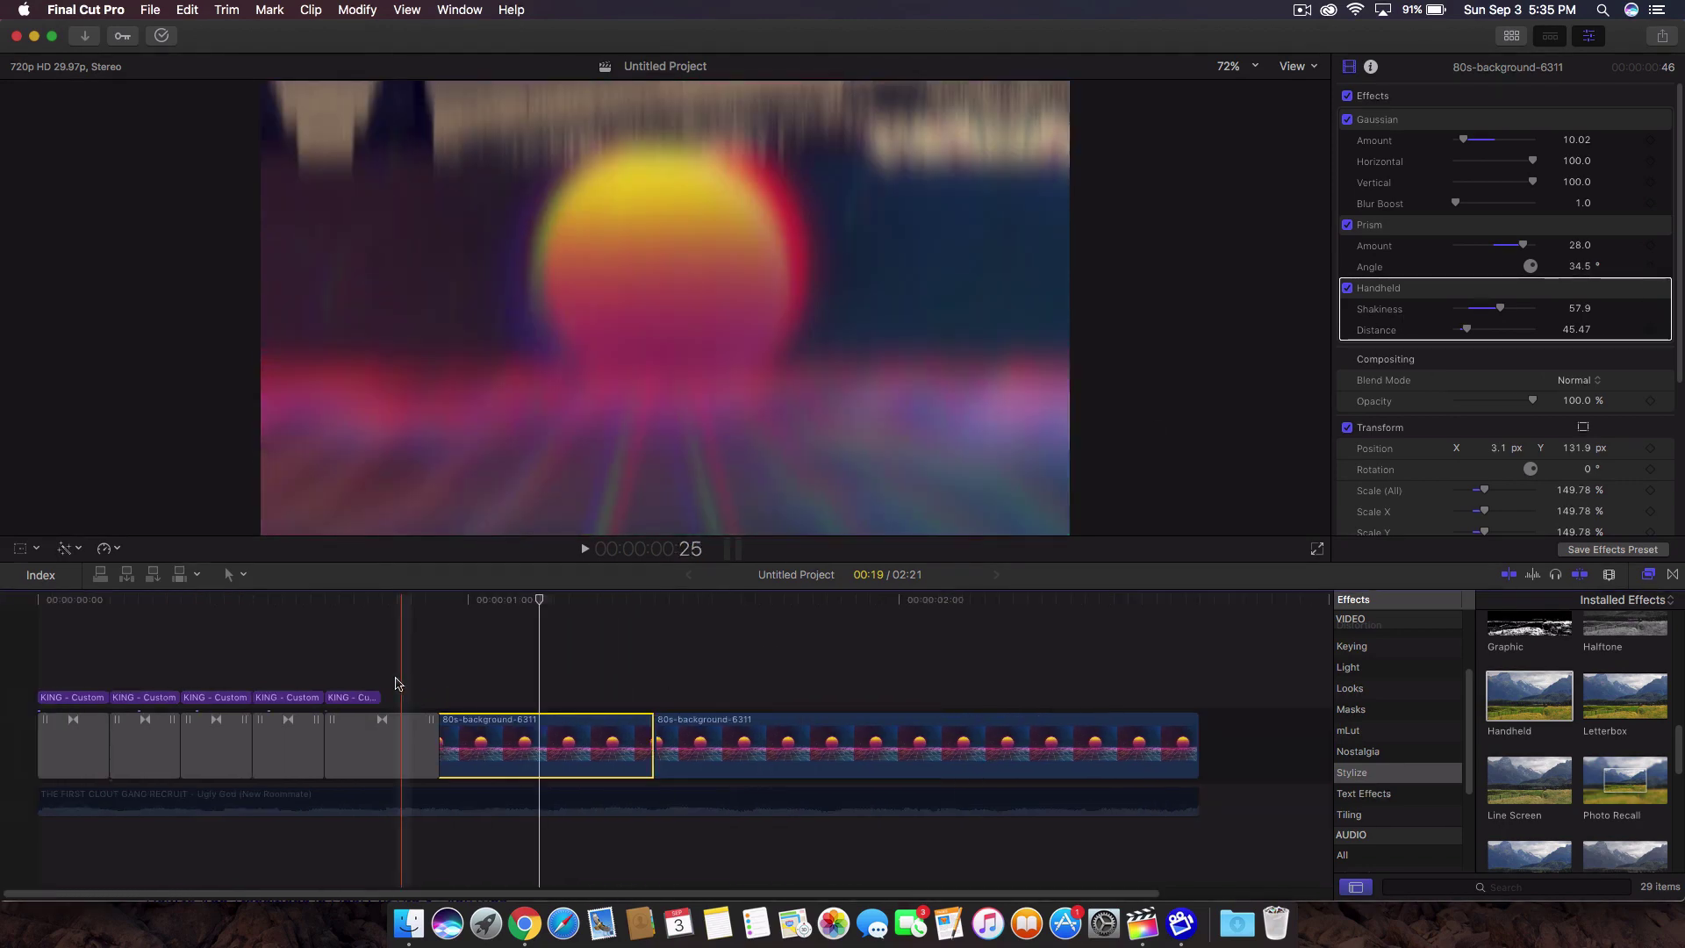
key("space")
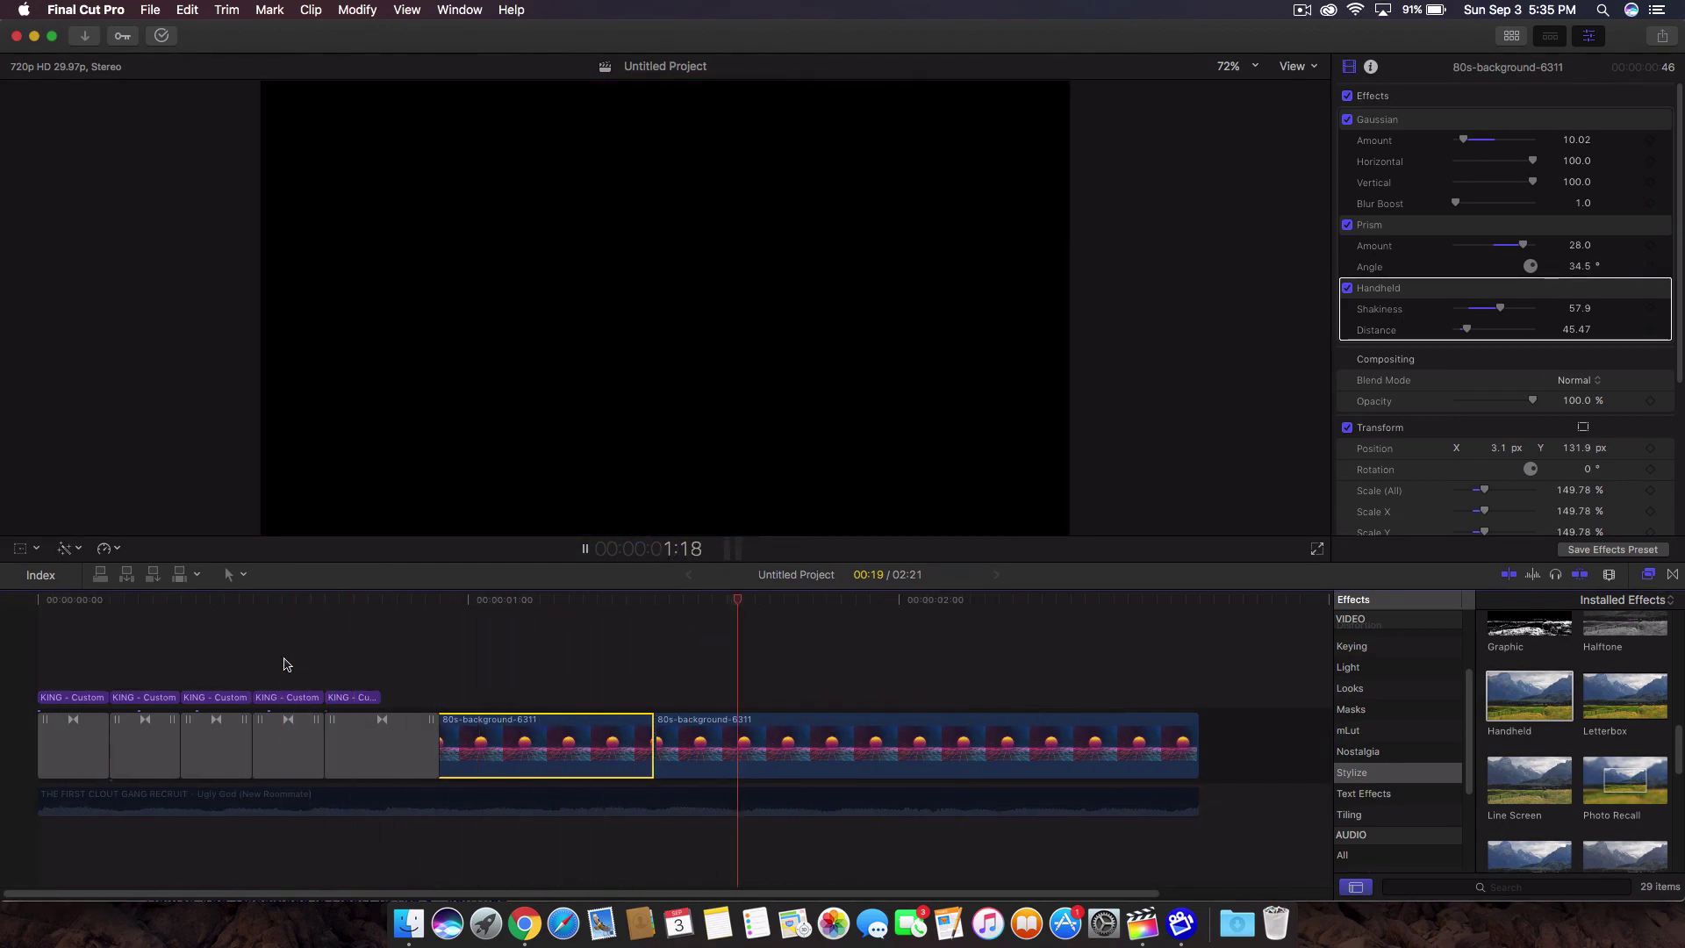
key("space")
Paste a copy of the last KING title, extend it over the background, and add Gaussian blur
left_click(350, 697)
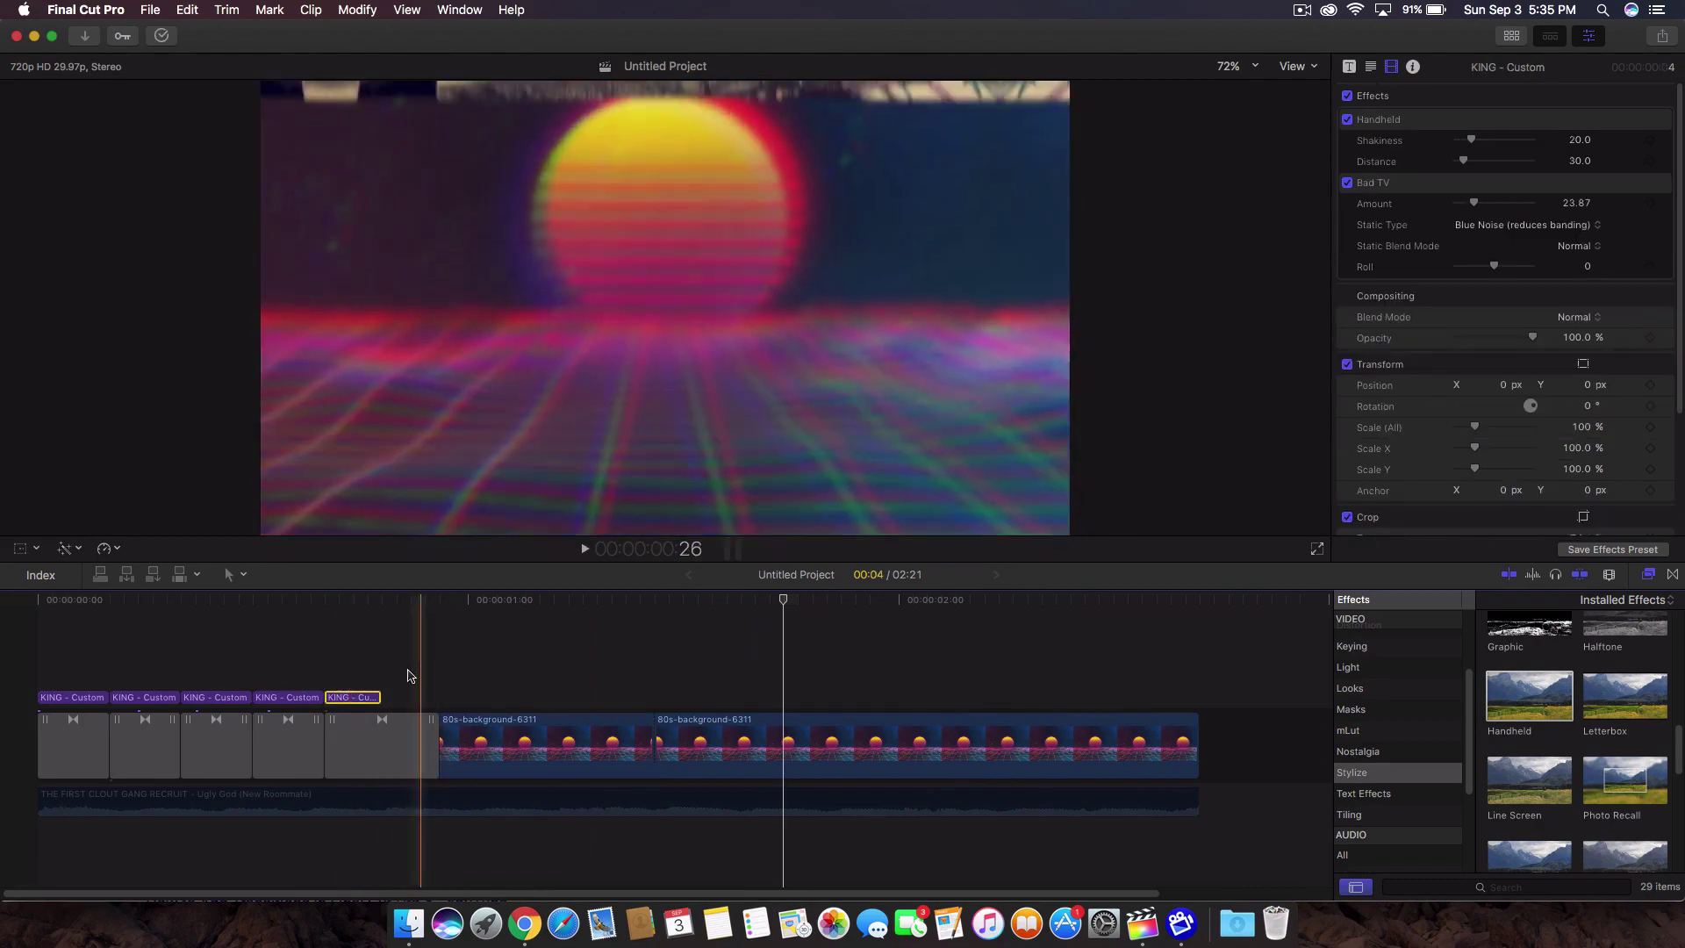
key("super+v")
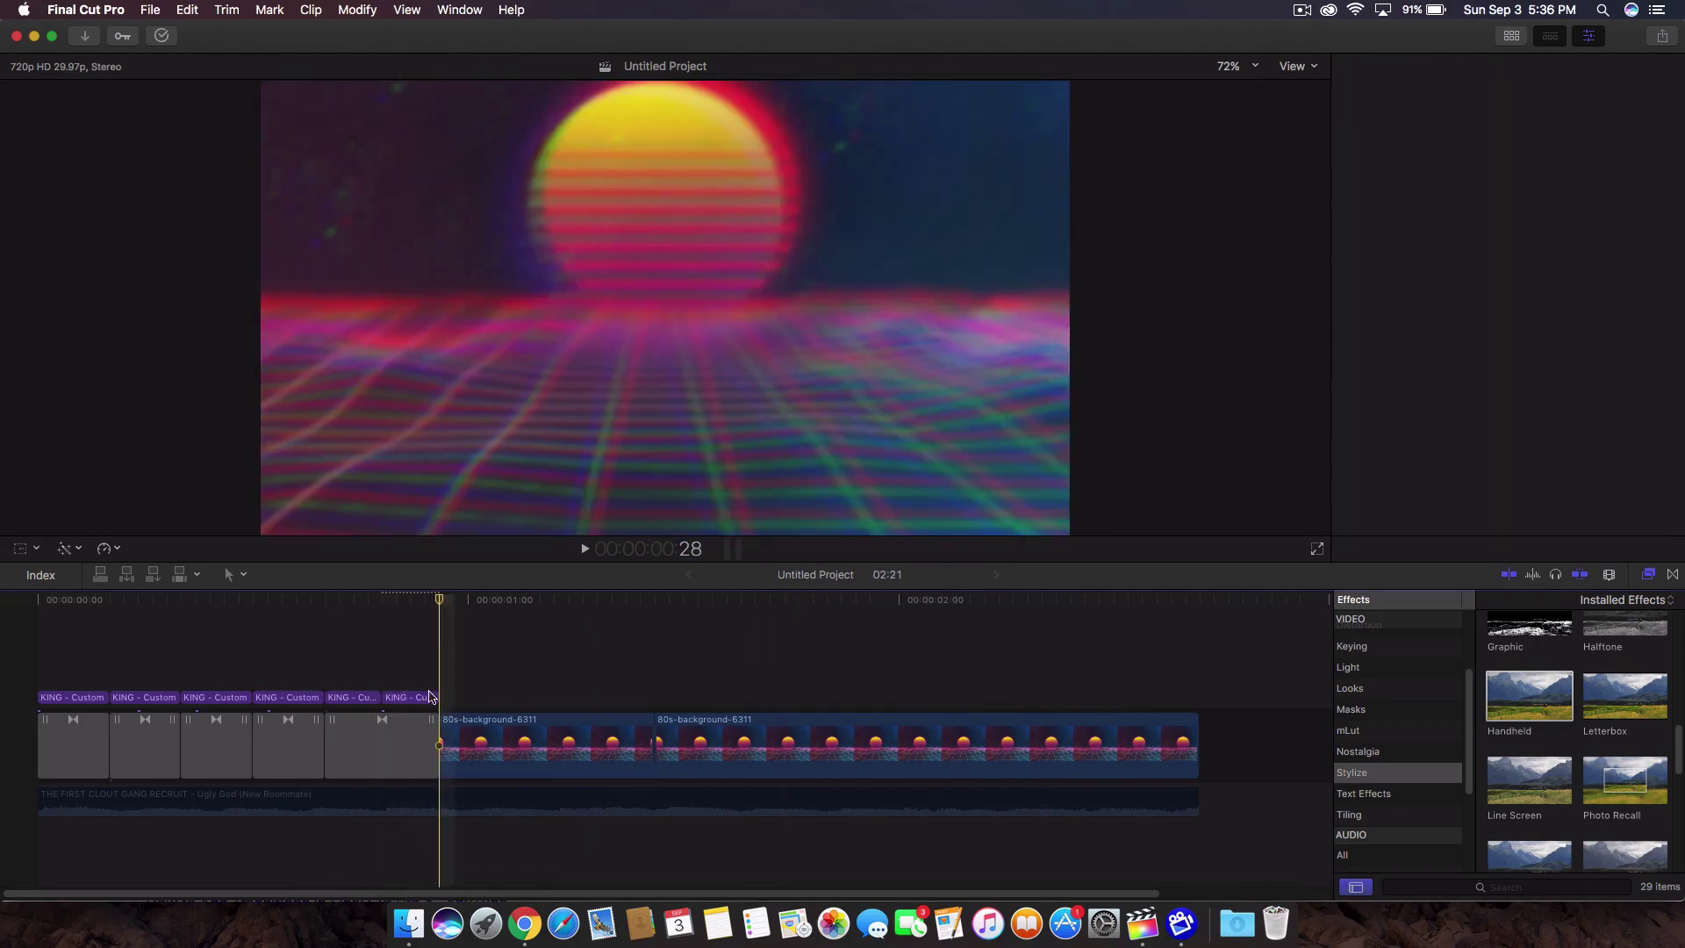
left_click_drag(498, 696, 651, 696)
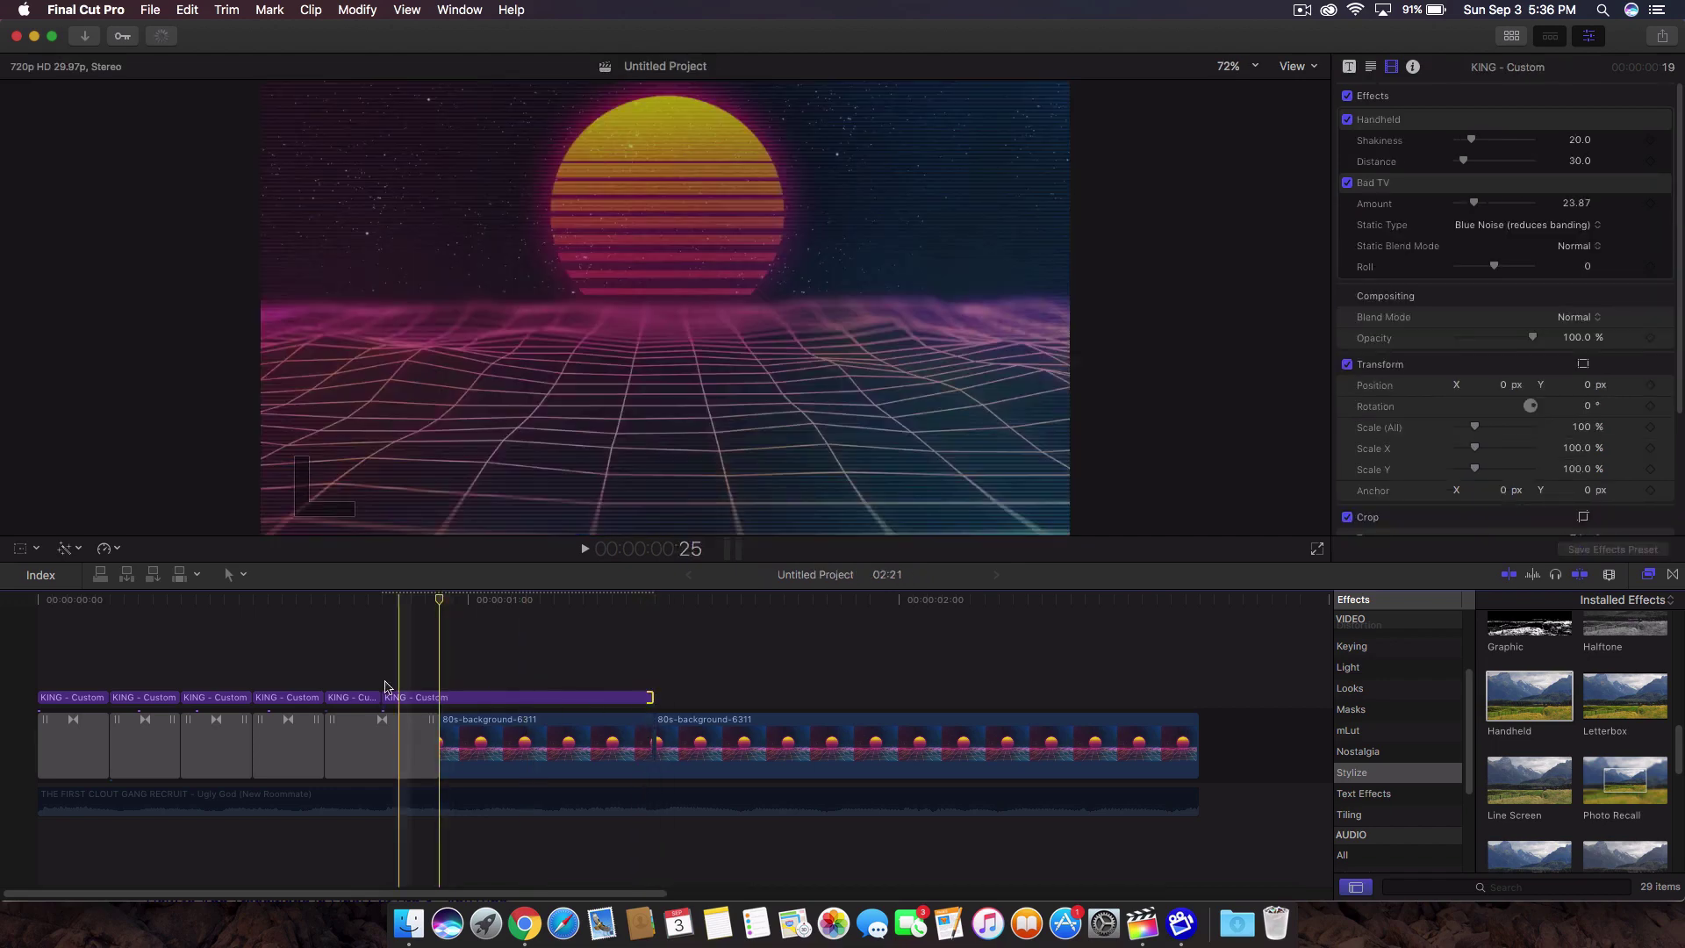
scroll(1396, 746, "up", 5)
left_click(1345, 702)
left_click_drag(1528, 649, 978, 664)
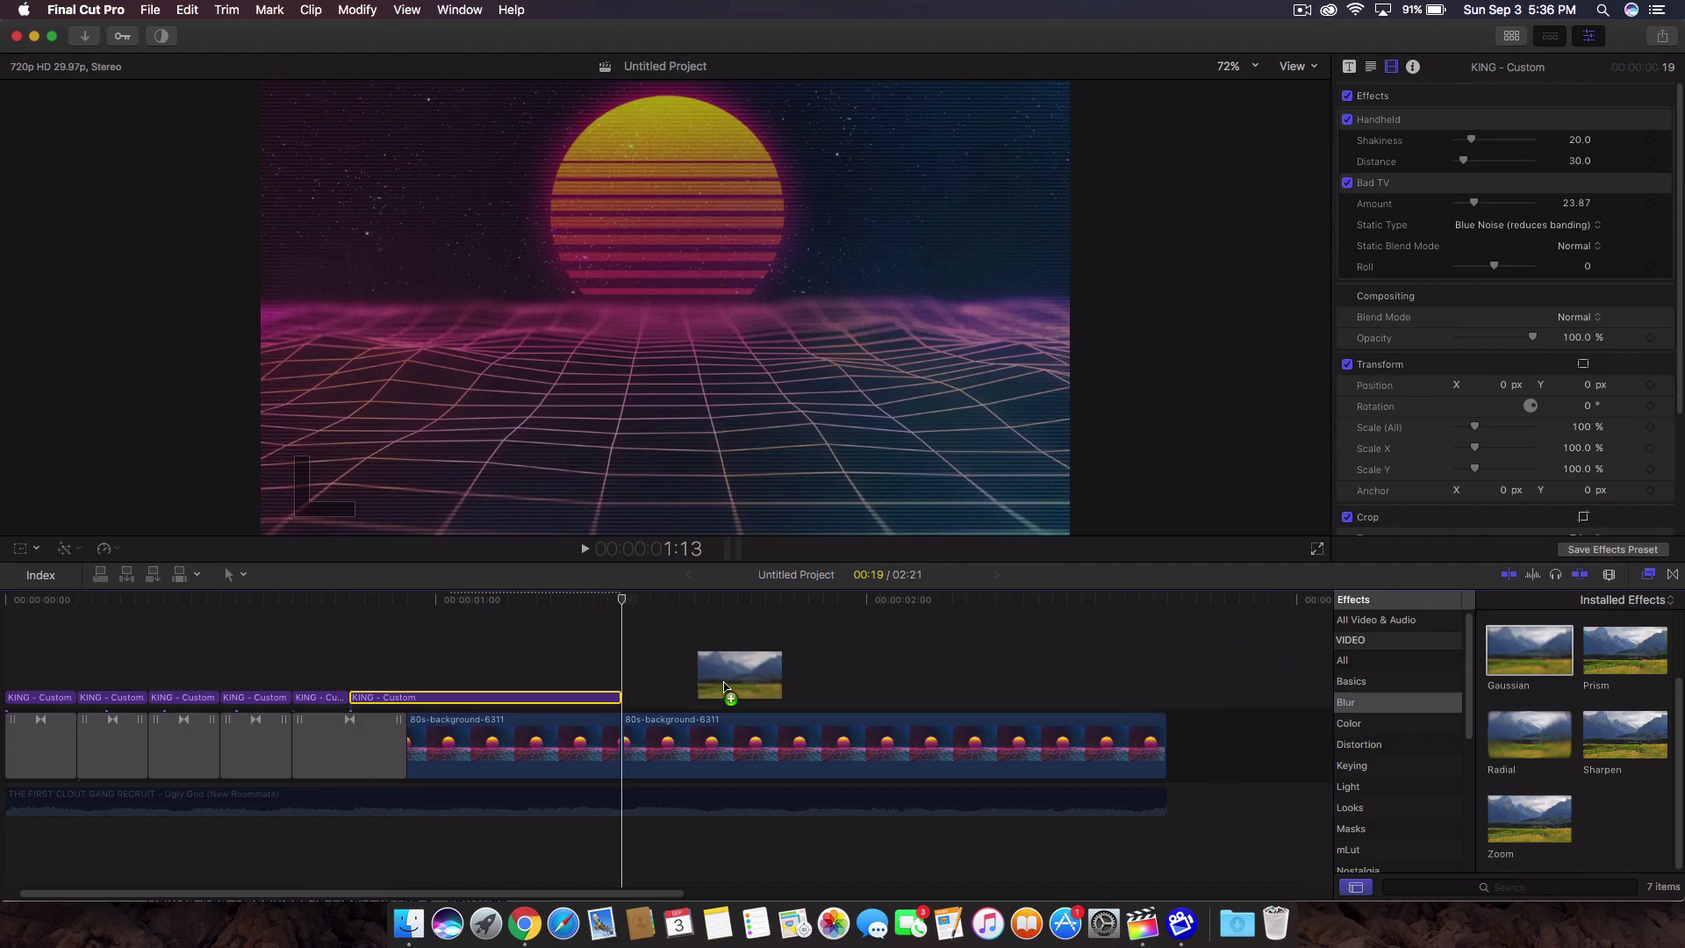
left_click_drag(724, 686, 597, 684)
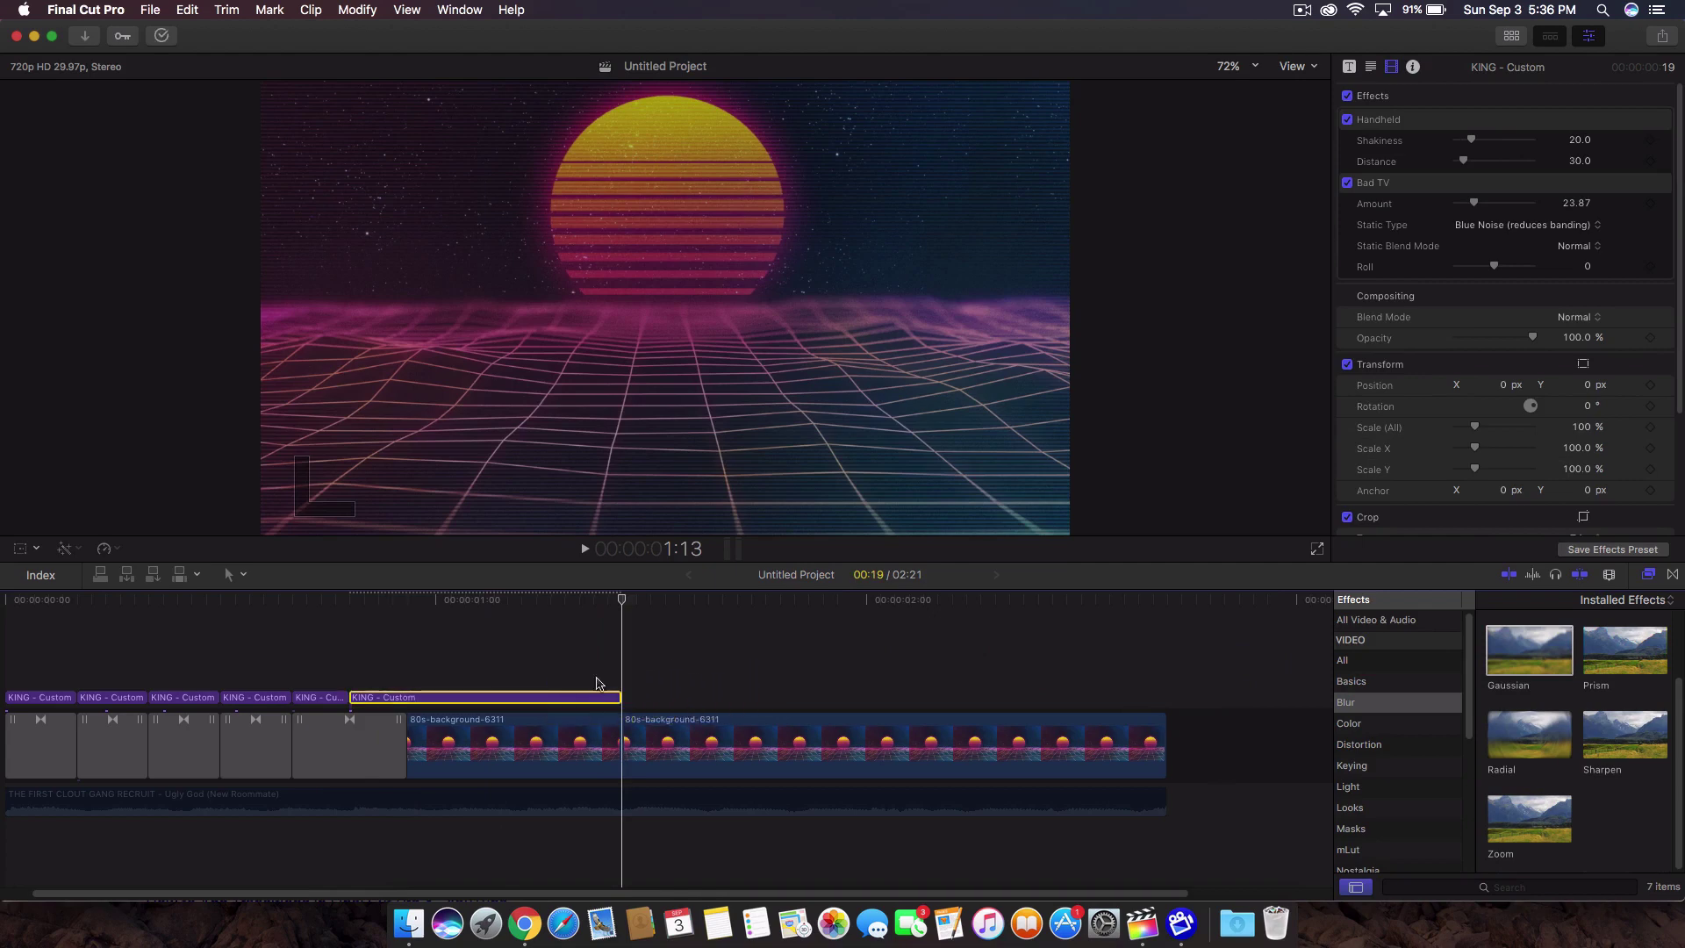
Keyframe the title's Gaussian Amount at 0 at 1:06 and about 50 at 1:13
left_click(602, 606)
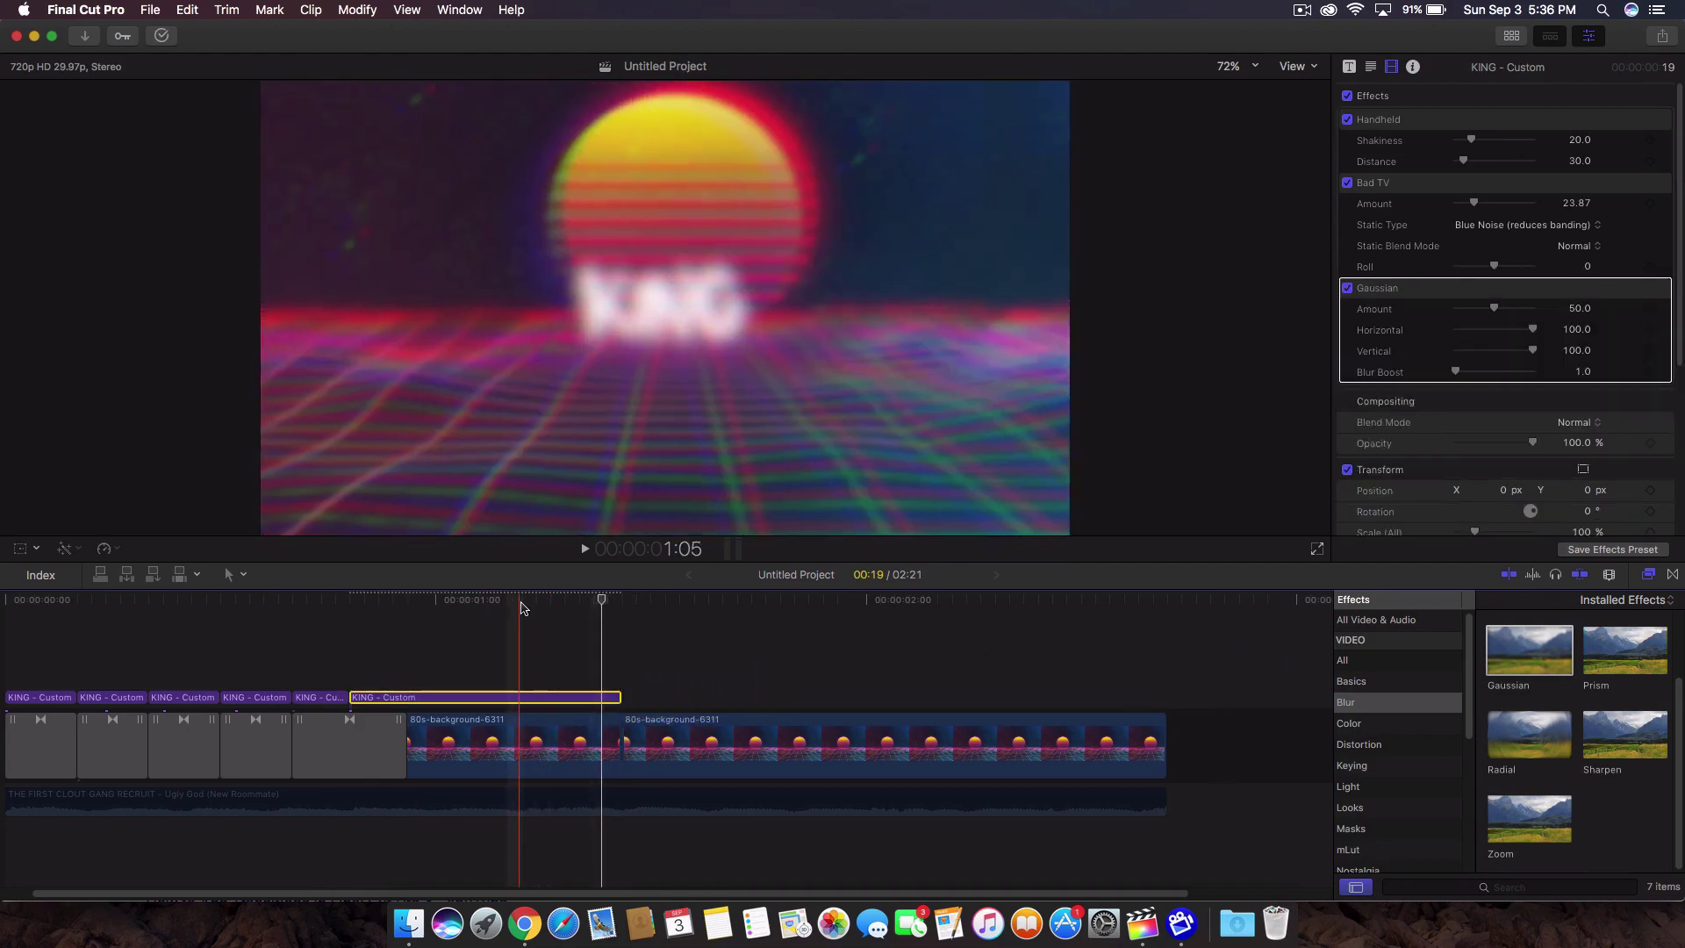
left_click(616, 606)
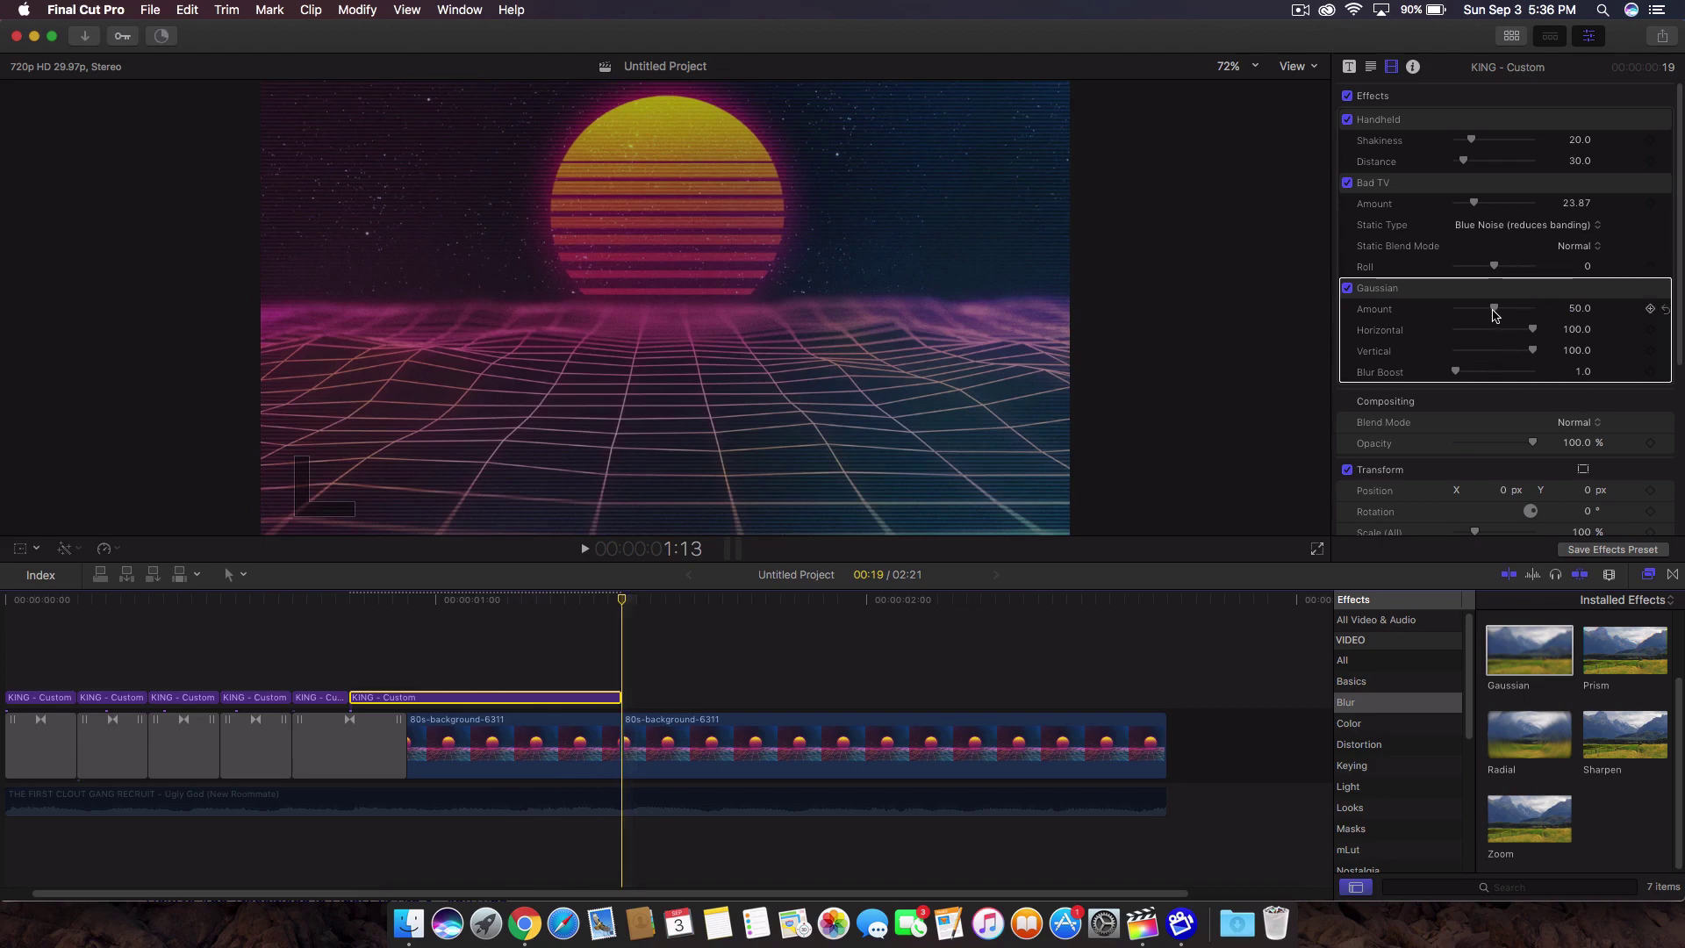
left_click_drag(1494, 313, 1396, 306)
left_click_drag(621, 599, 528, 606)
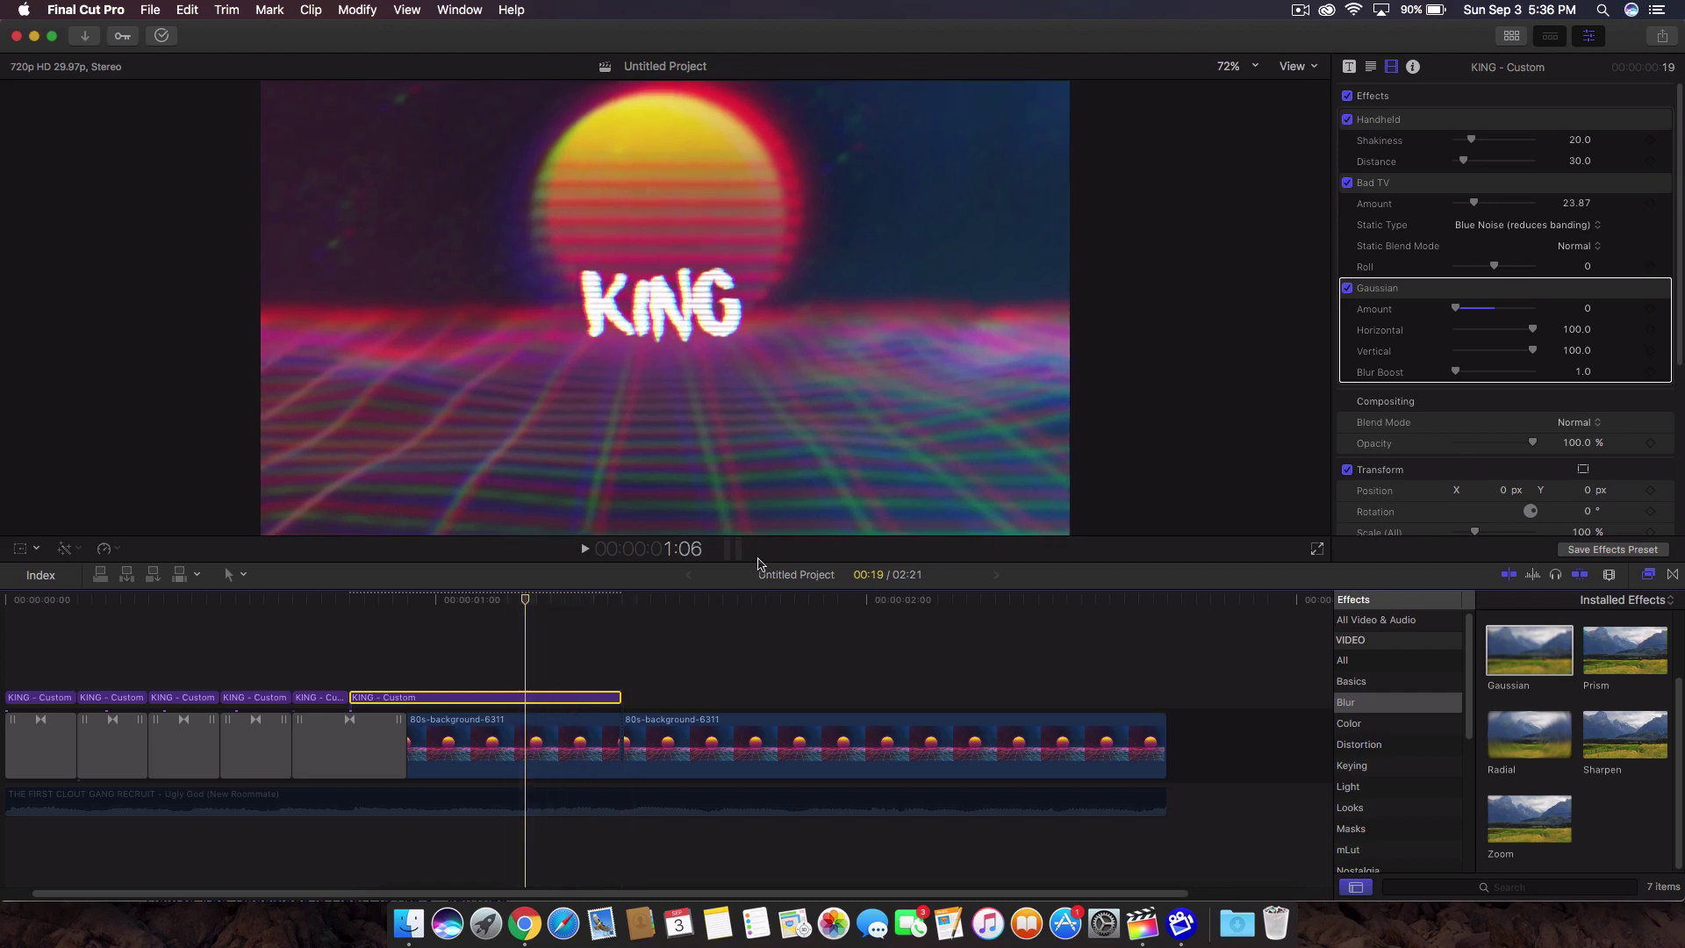
mouse_move(1660, 321)
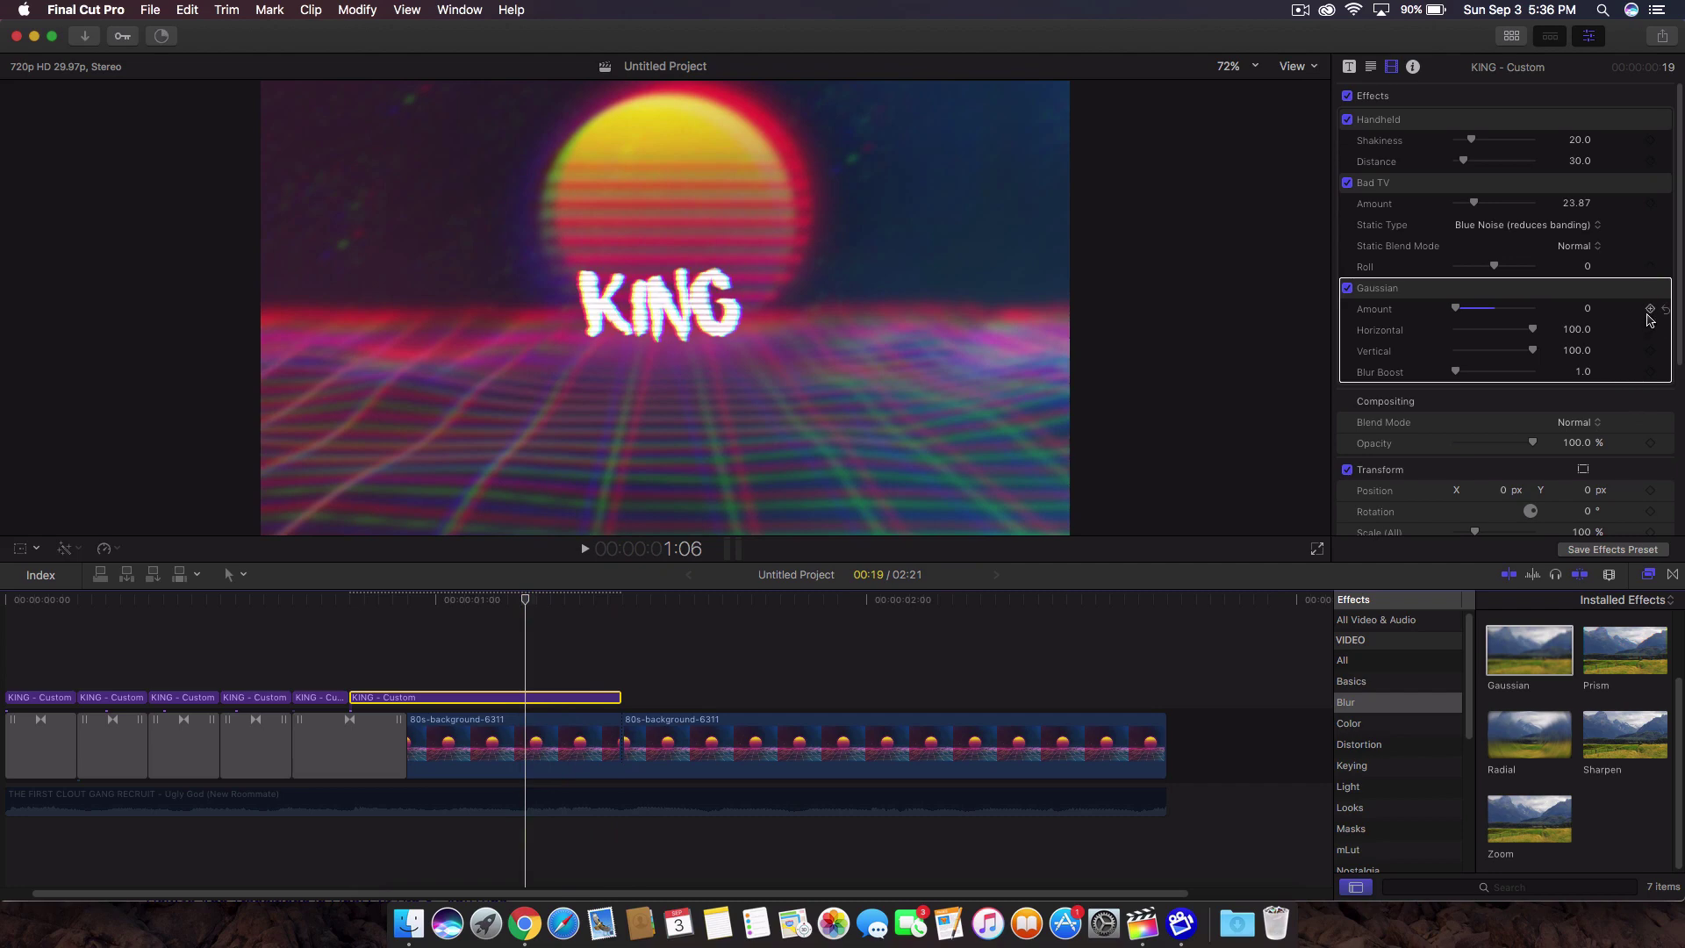
mouse_move(1595, 321)
key("Right")
key("Right")
key("Right")
key("Right")
key("Right")
key("Right")
key("Right")
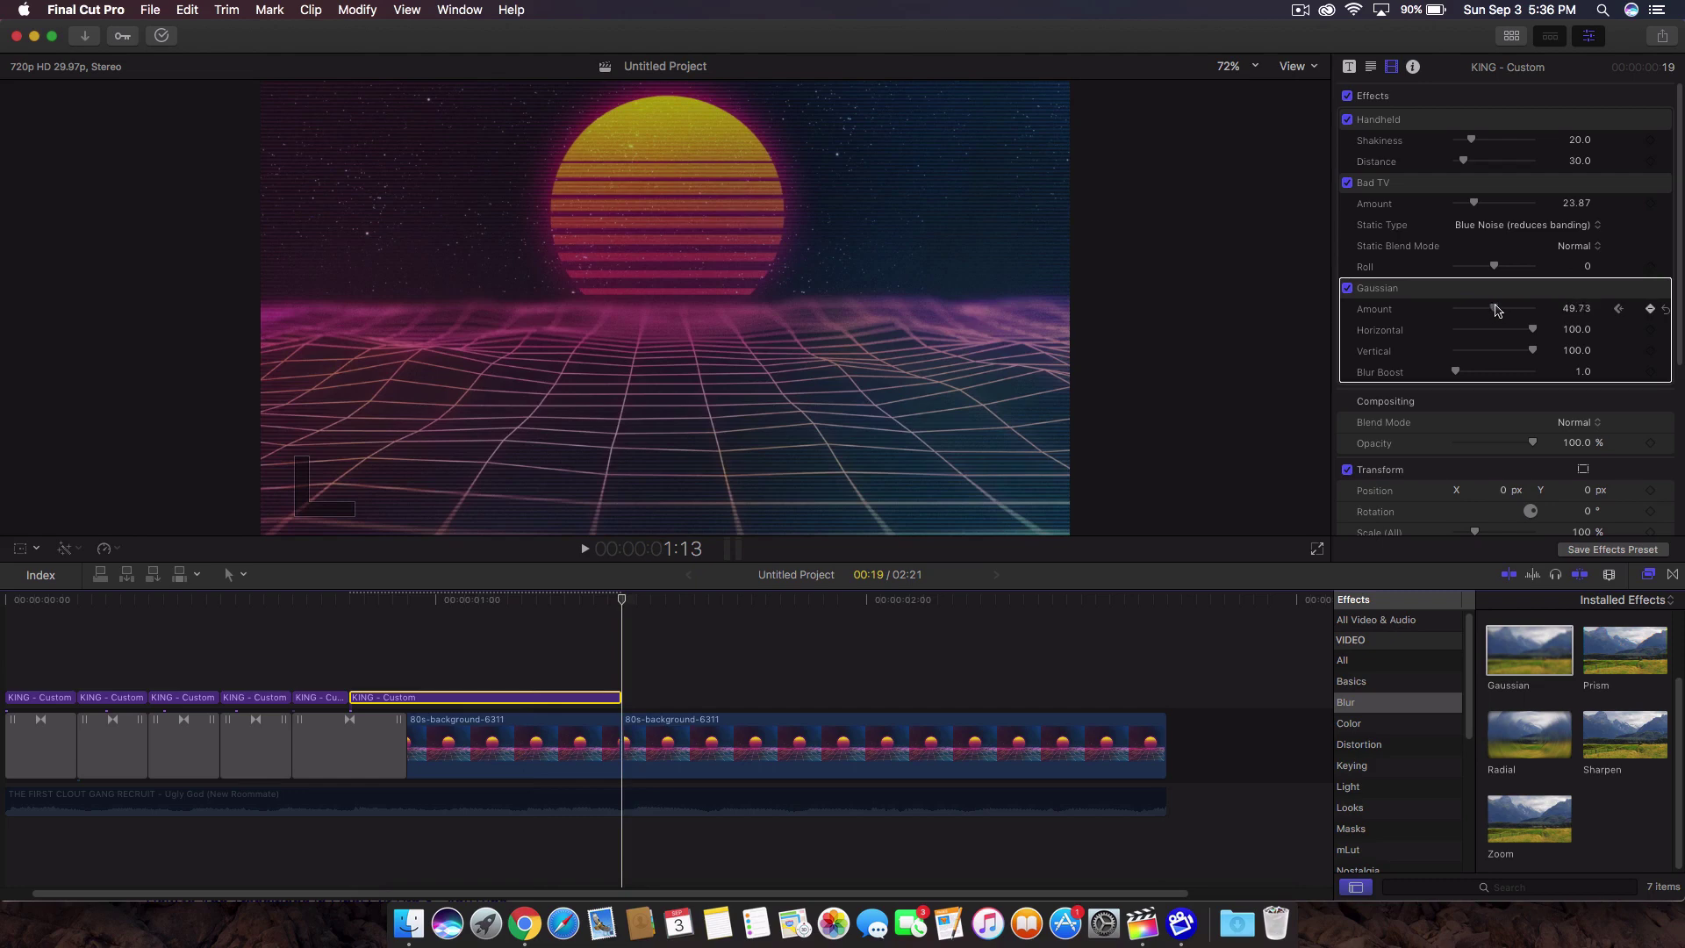
left_click(496, 599)
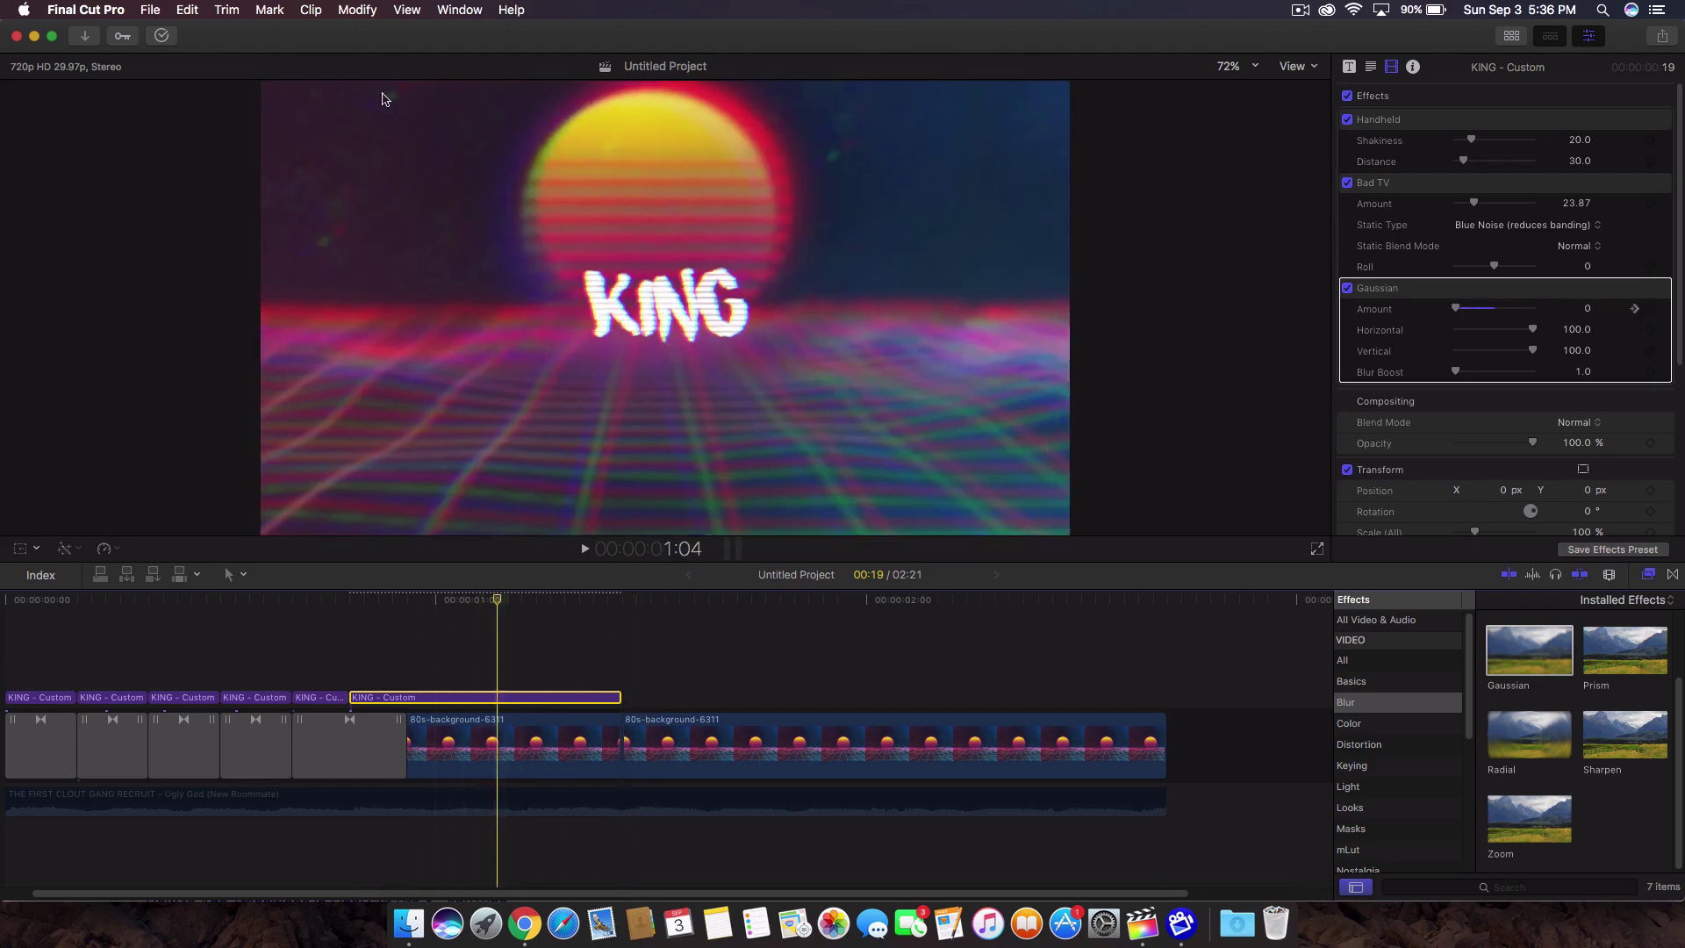
Render the selection and play back the blur ramp
left_click(357, 10)
left_click(411, 356)
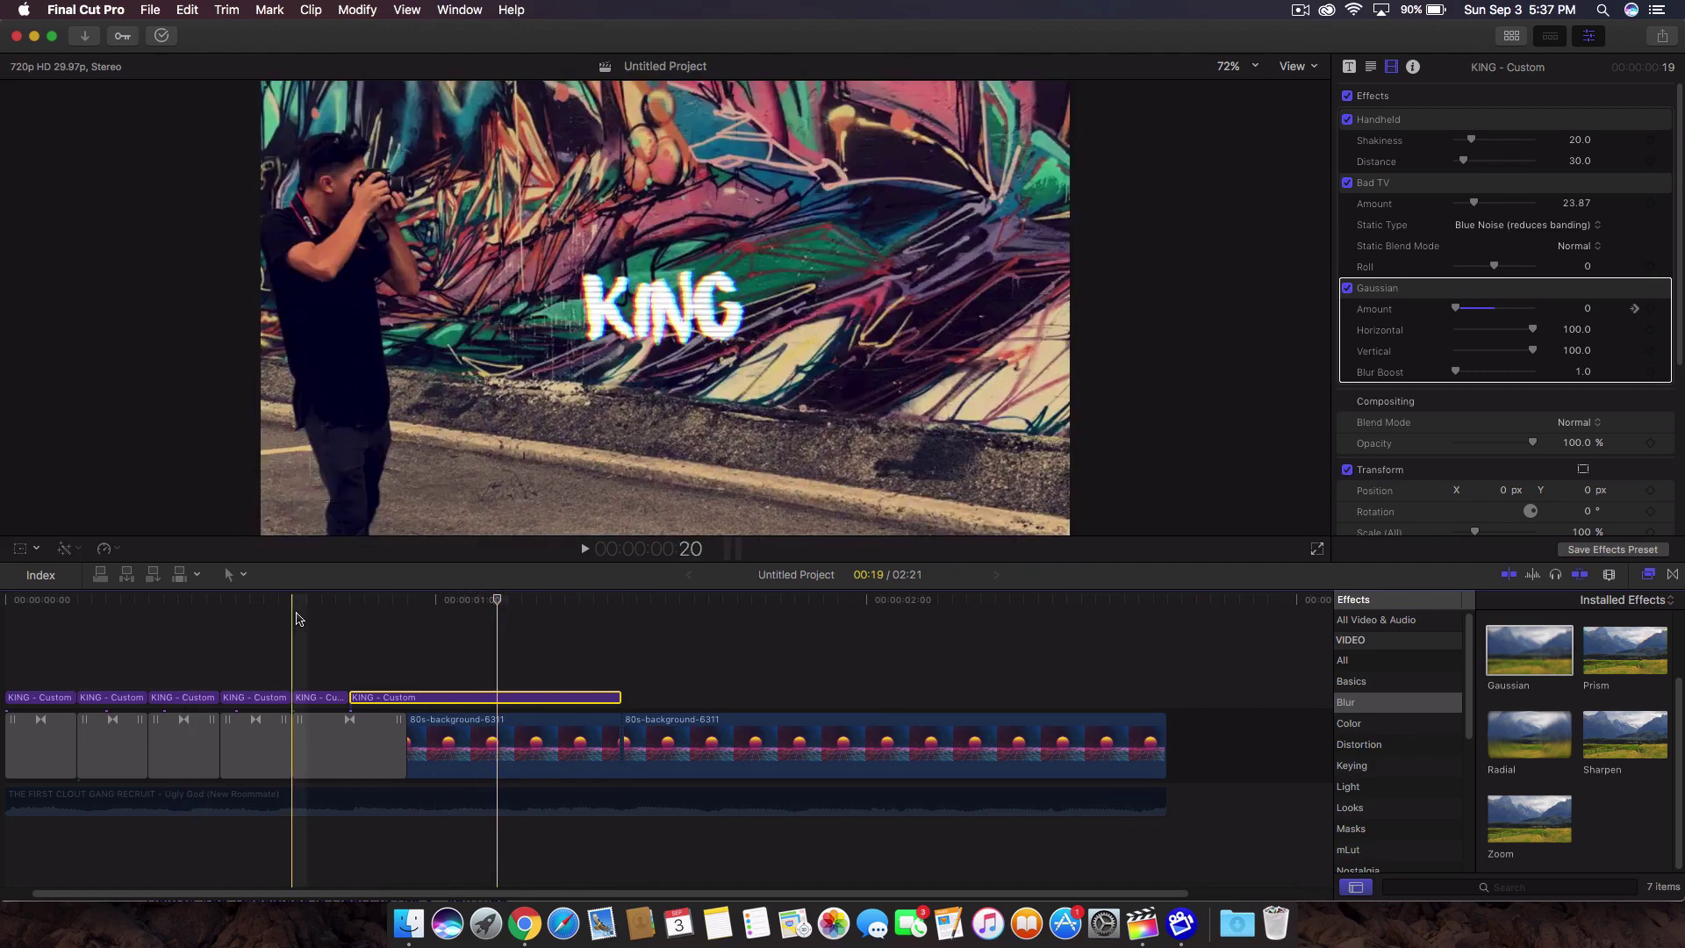
key("space")
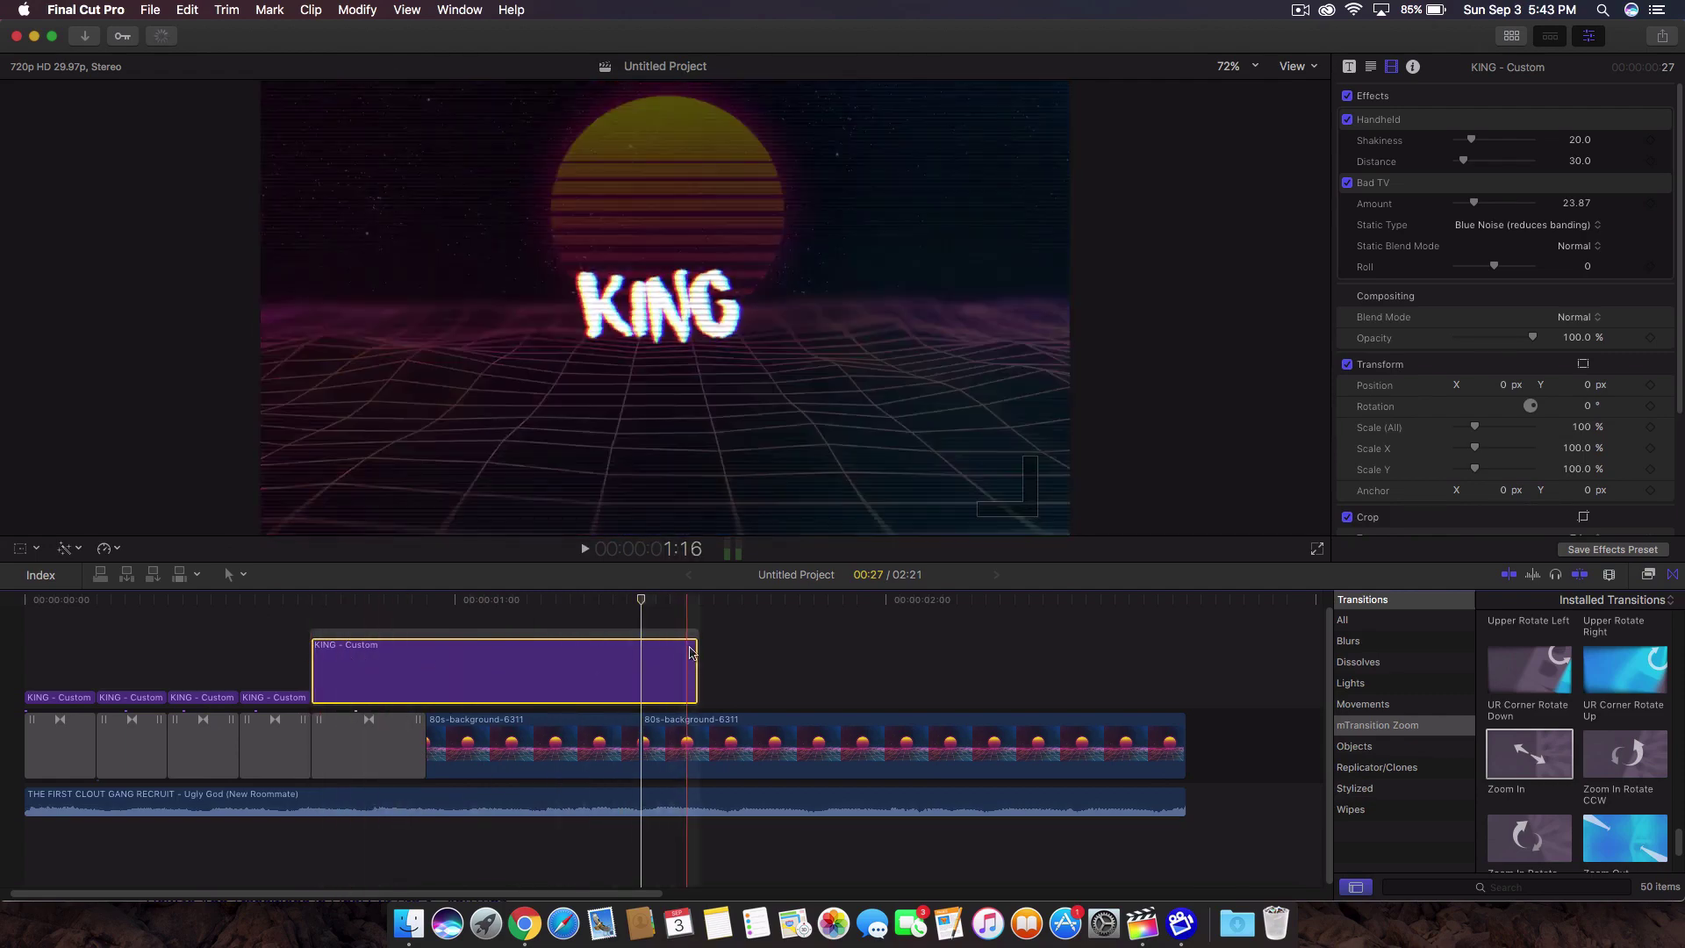
Reset the second background clip's opacity and set it to 50% at 1:13
left_click(611, 733)
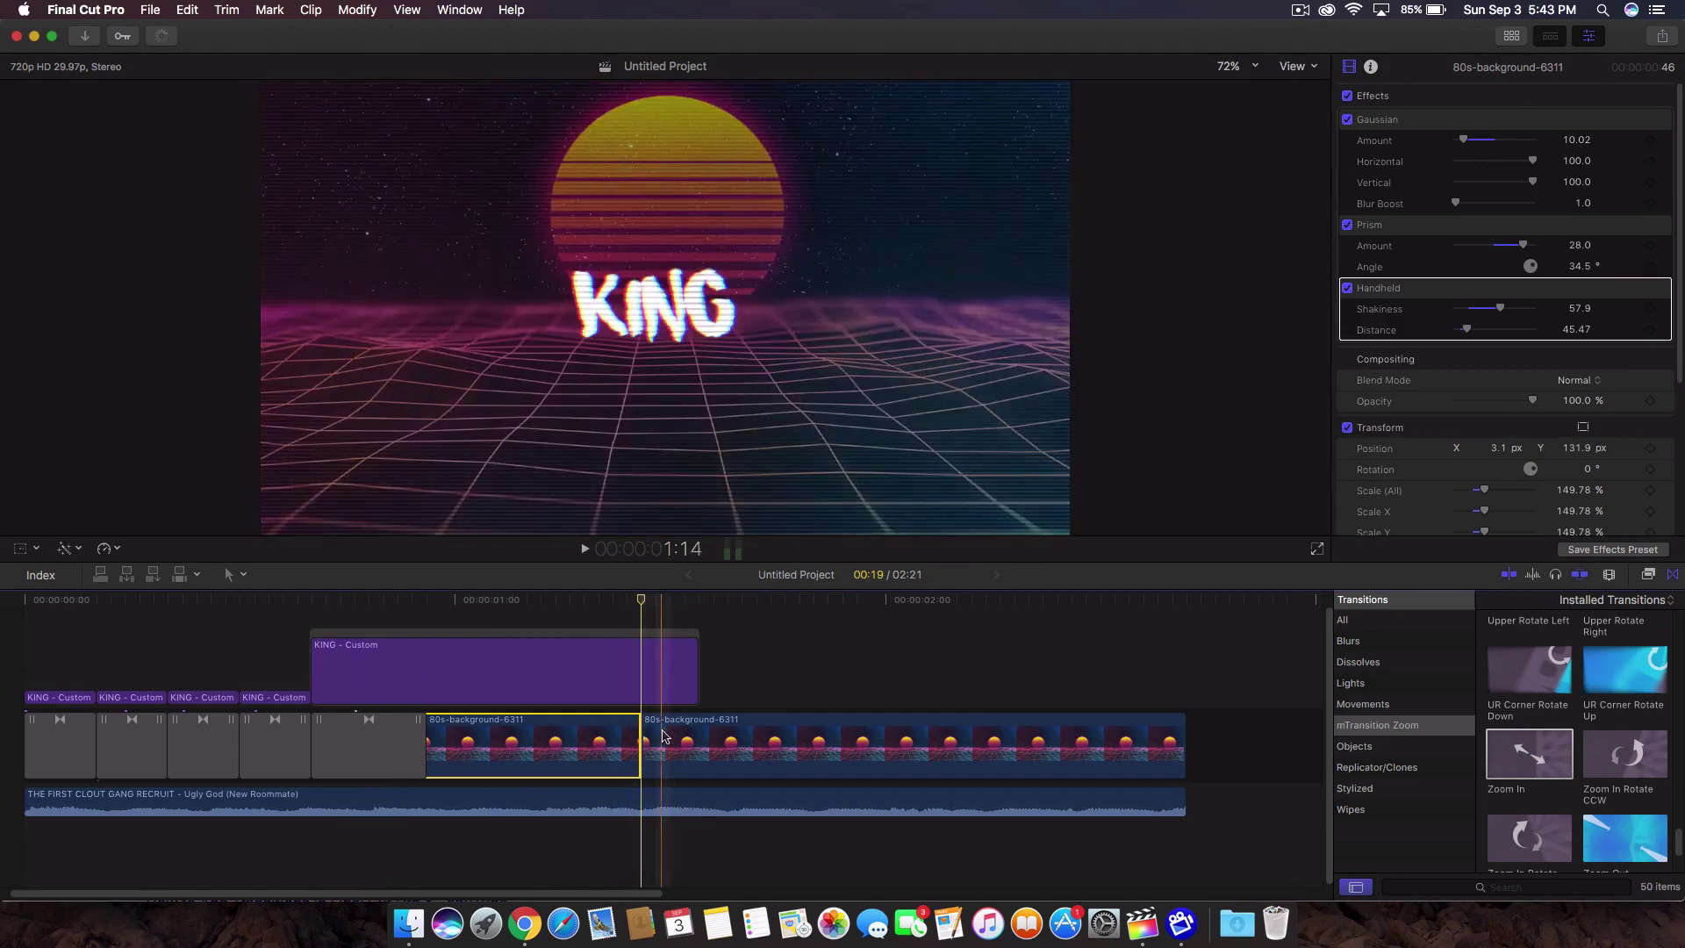
left_click(665, 739)
left_click(616, 741)
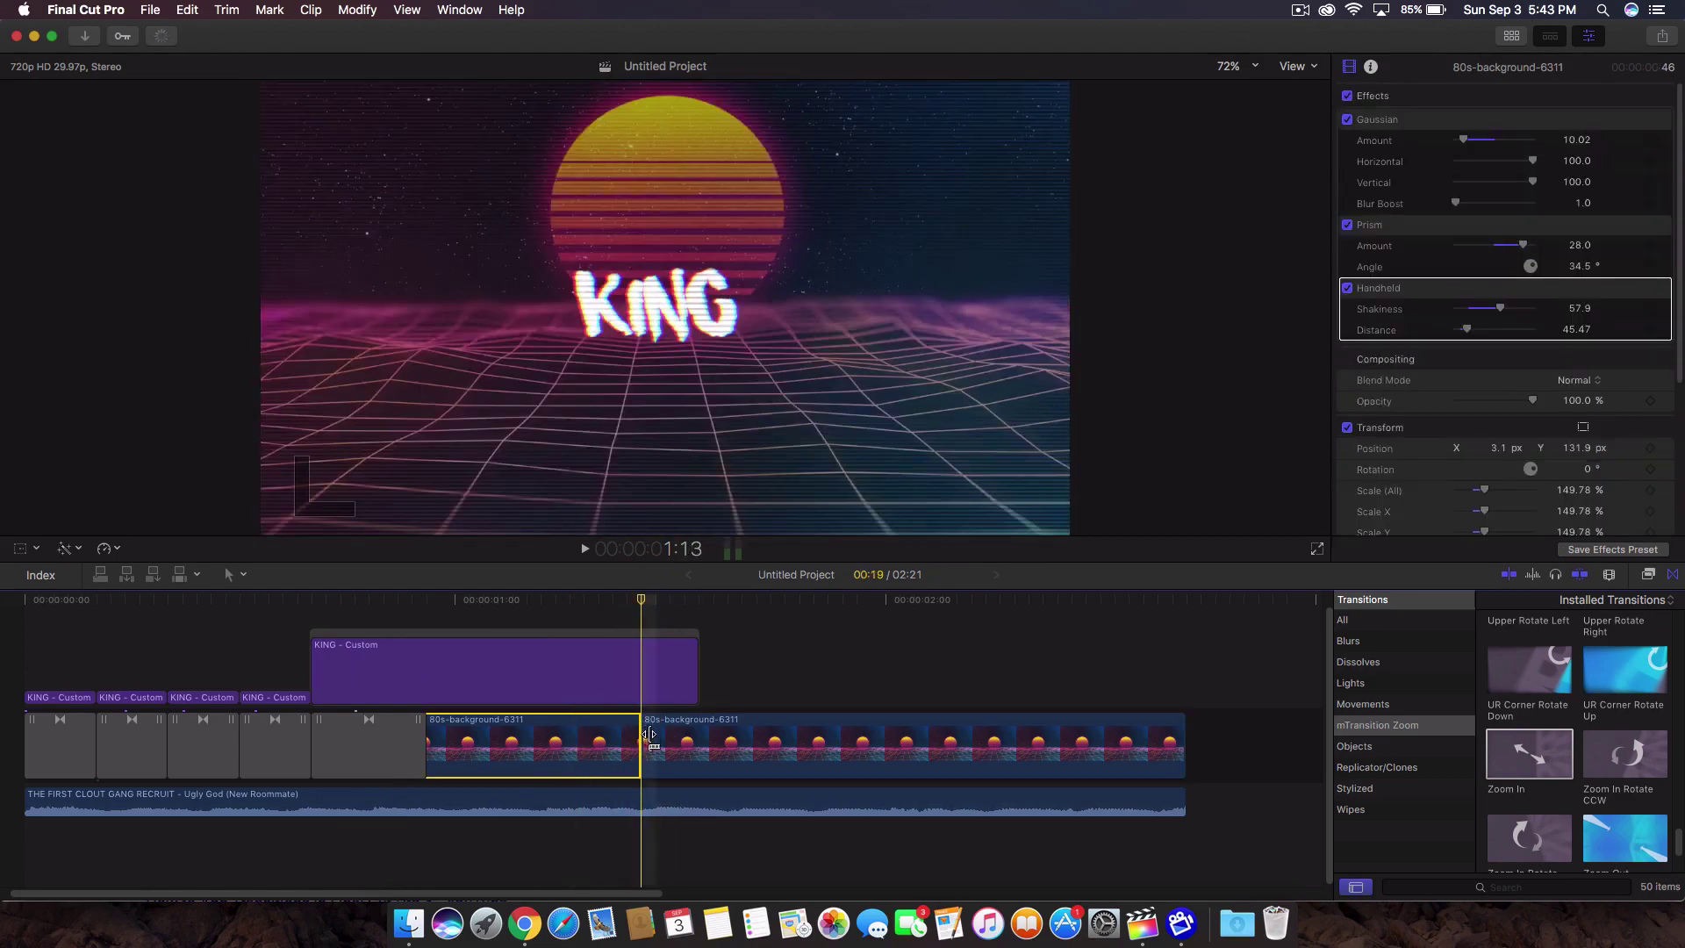
left_click(646, 733)
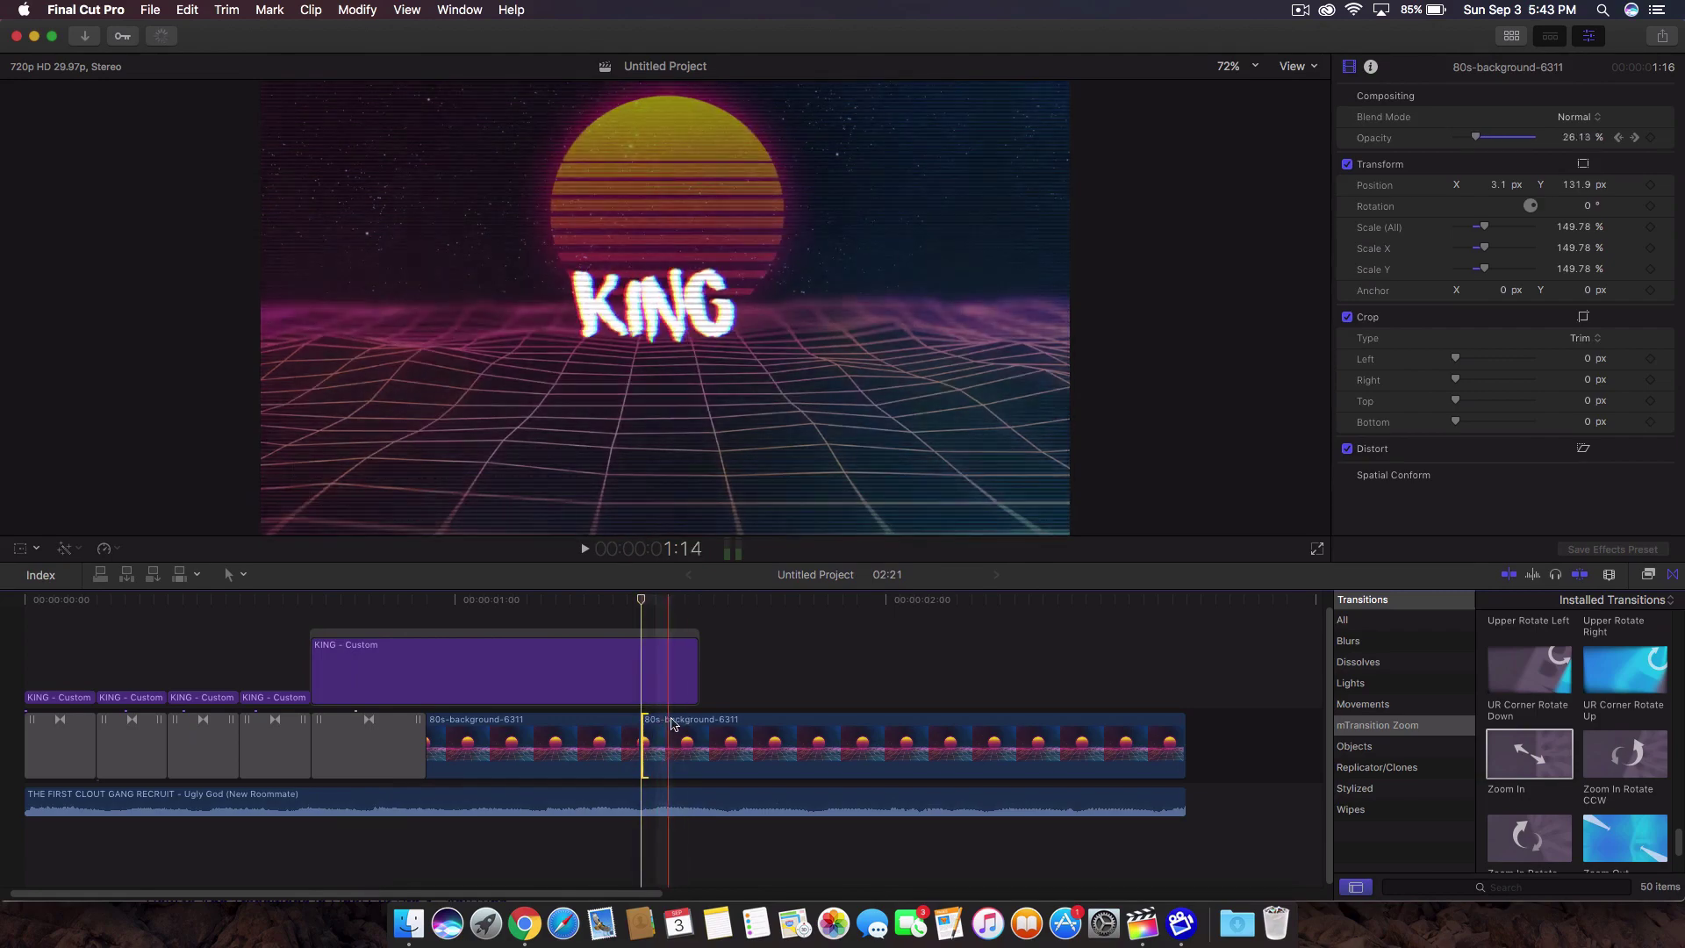
left_click(660, 737)
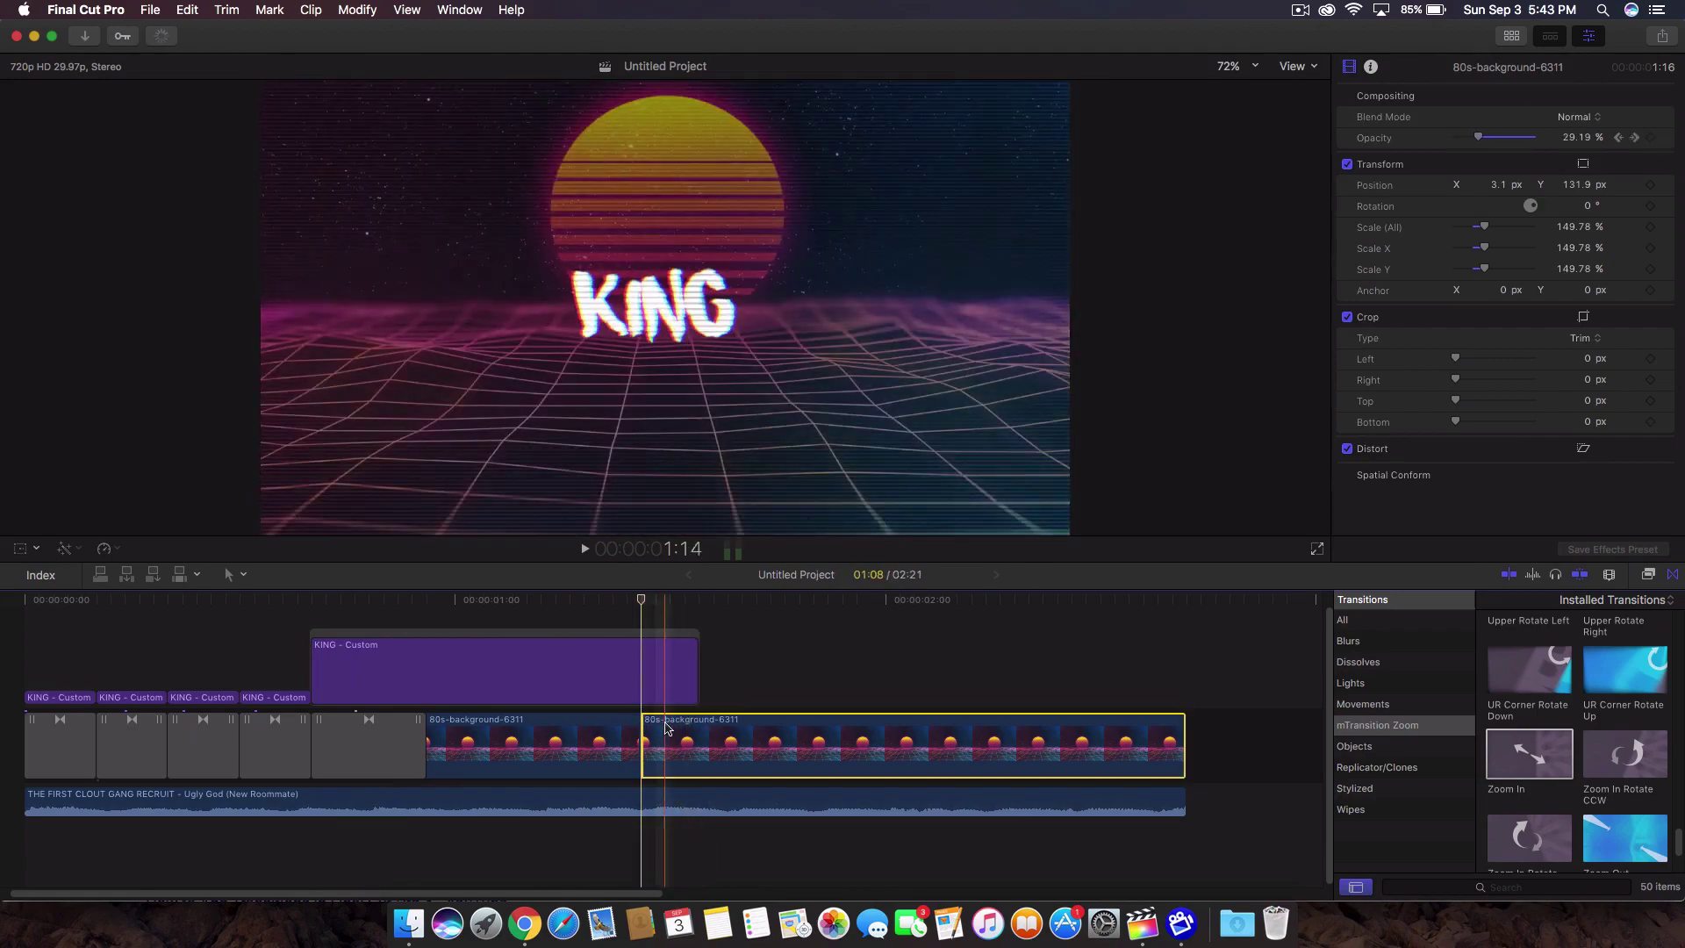
left_click(1664, 139)
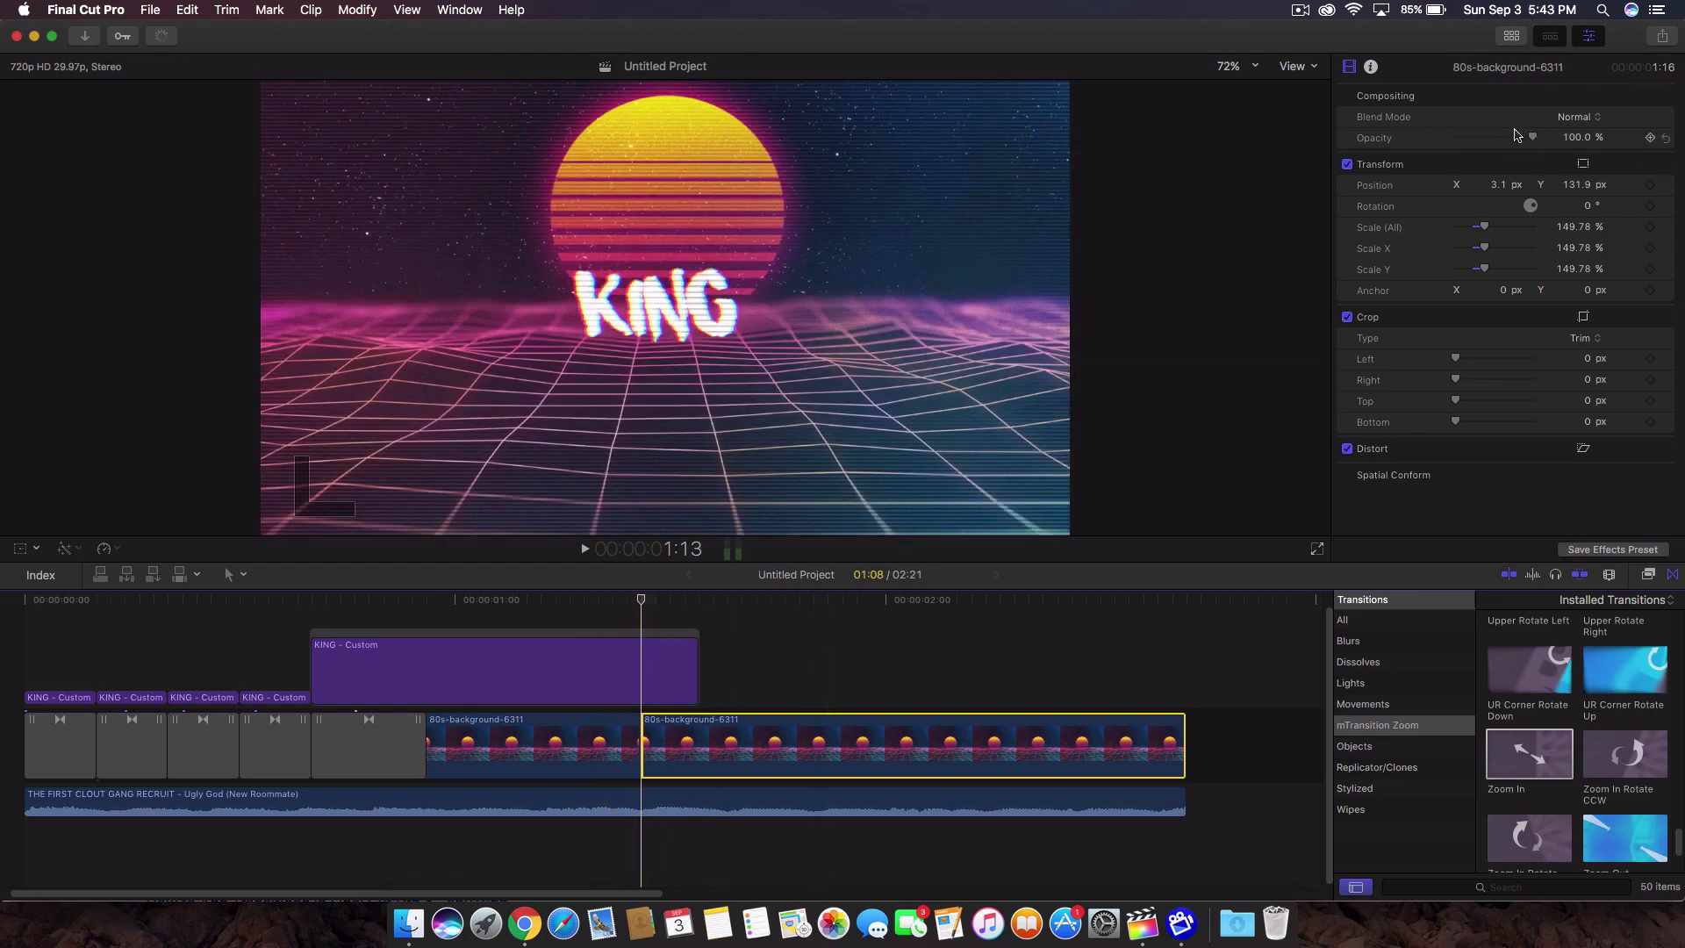
left_click_drag(1531, 140, 1494, 140)
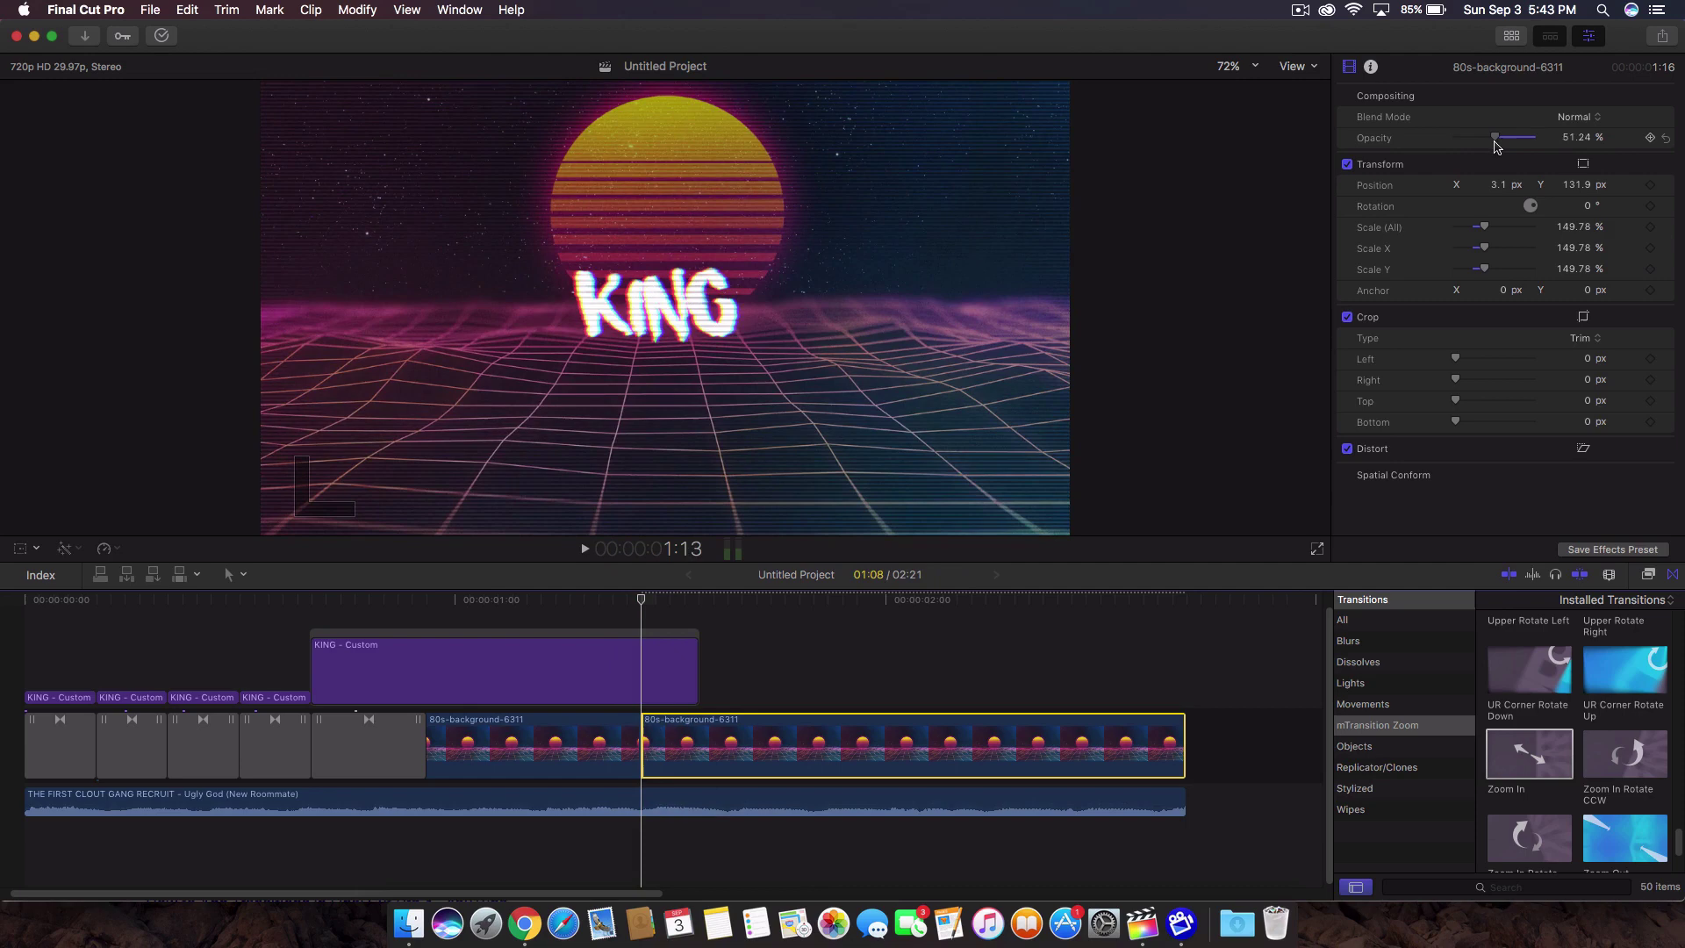
left_click(1586, 139)
type("50")
key("Return")
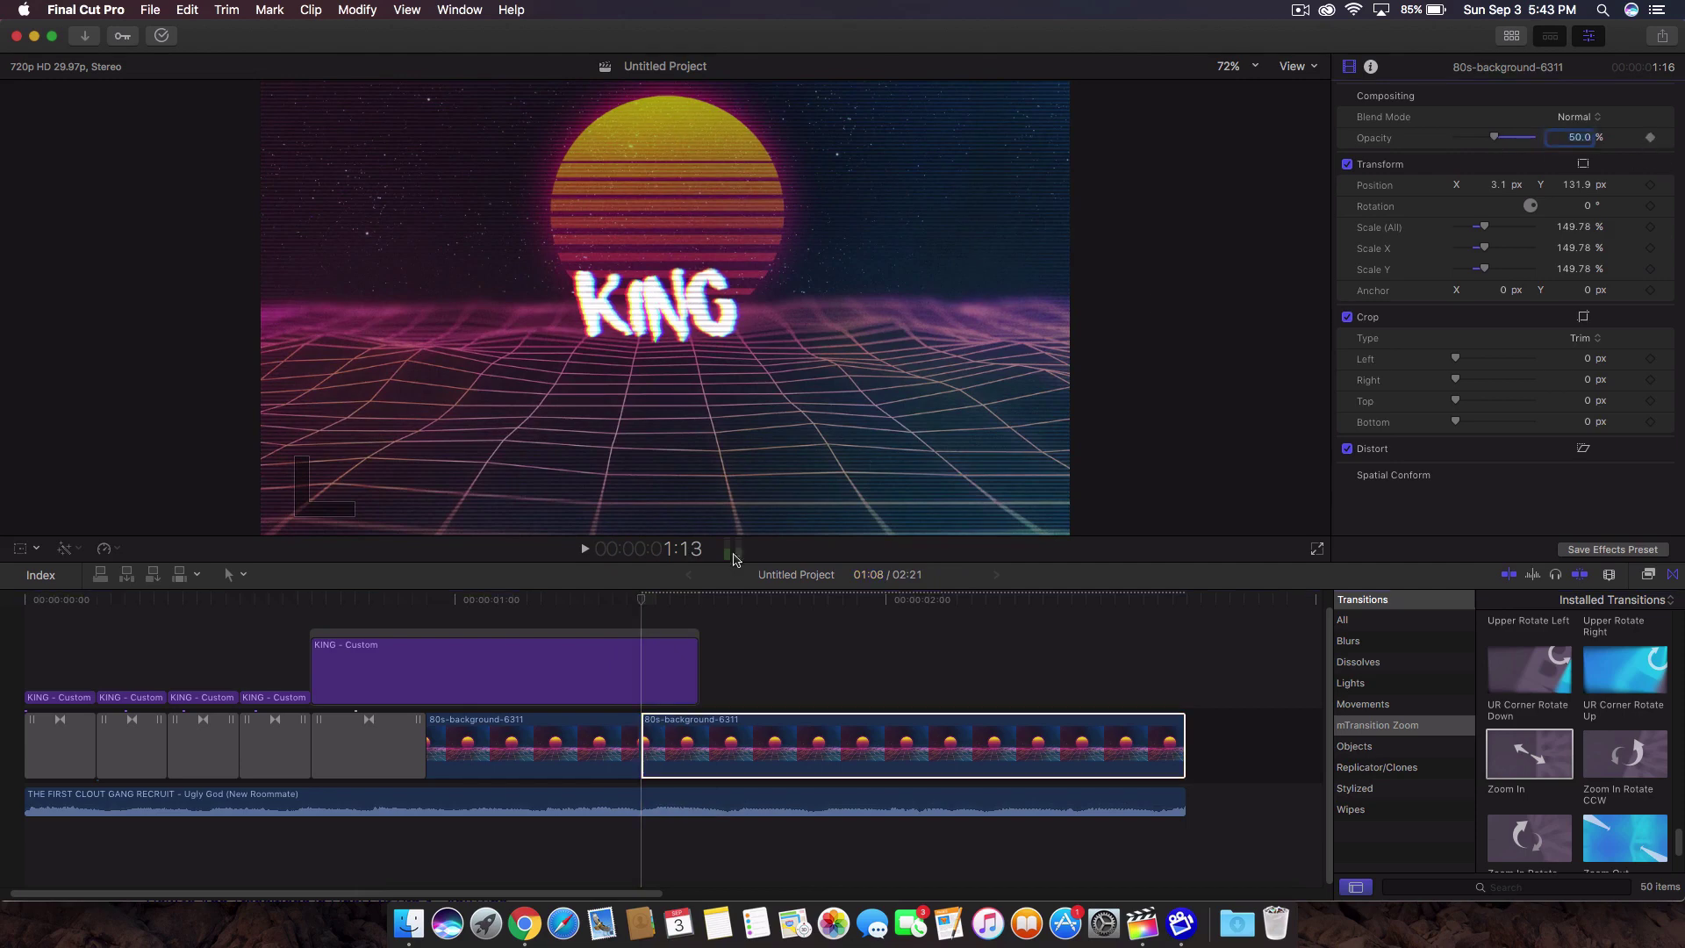
Drag the background's opacity down to 0% at 1:17 so it fades out
left_click(700, 602)
left_click_drag(1494, 140, 1366, 155)
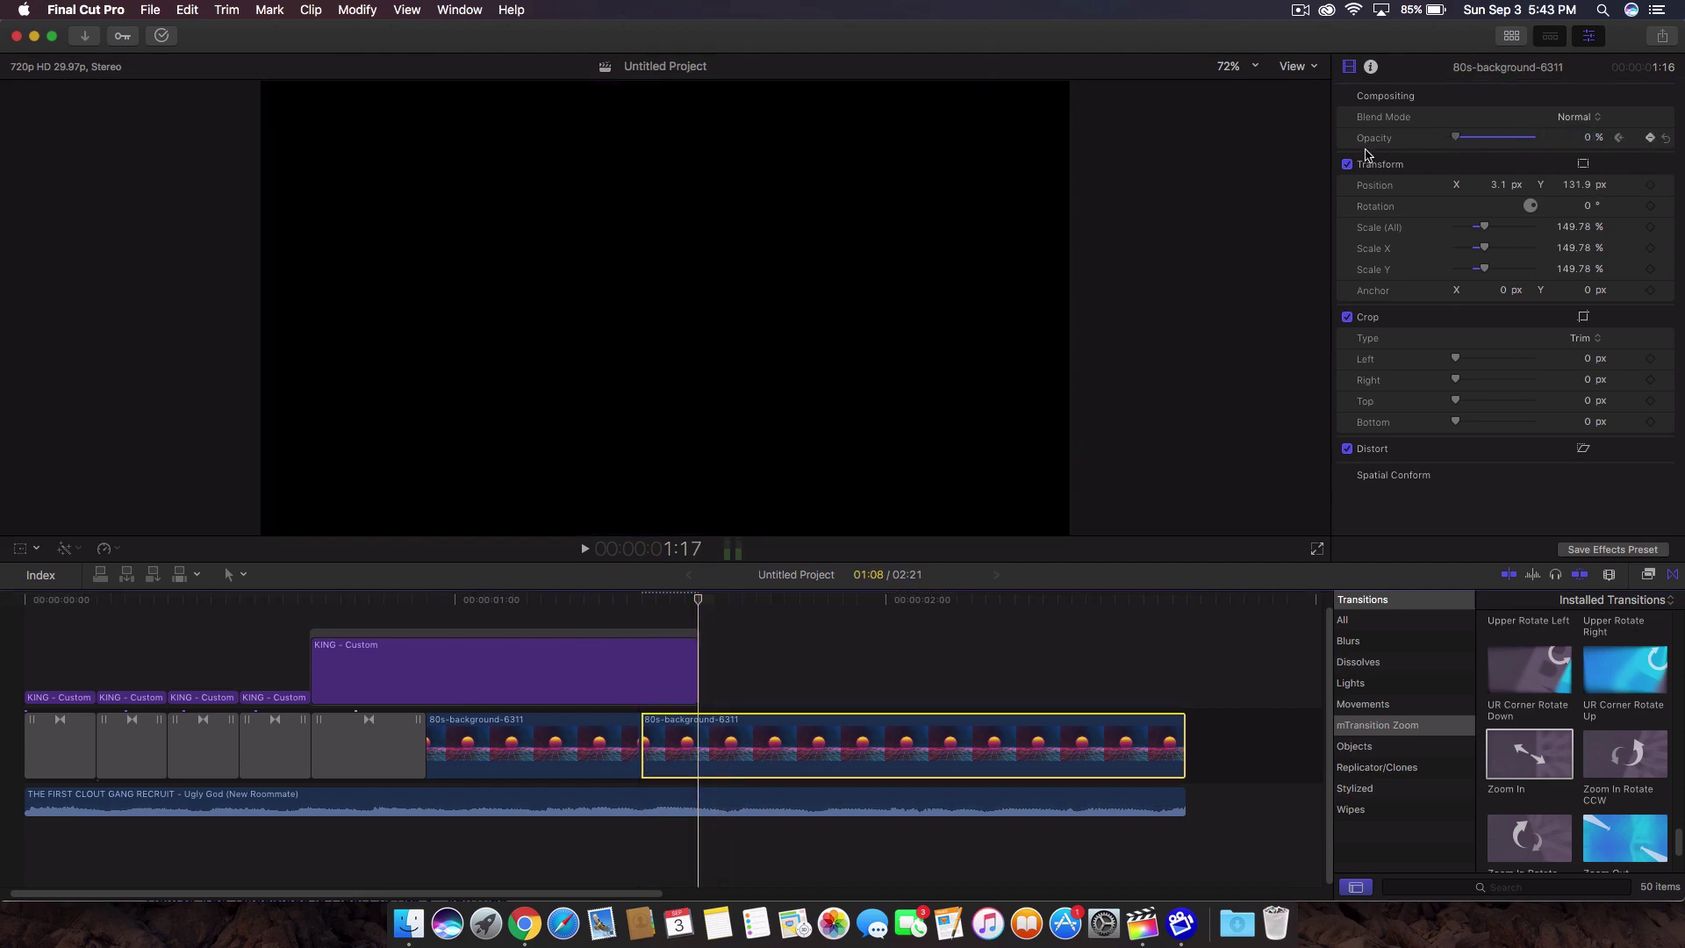
left_click(571, 801)
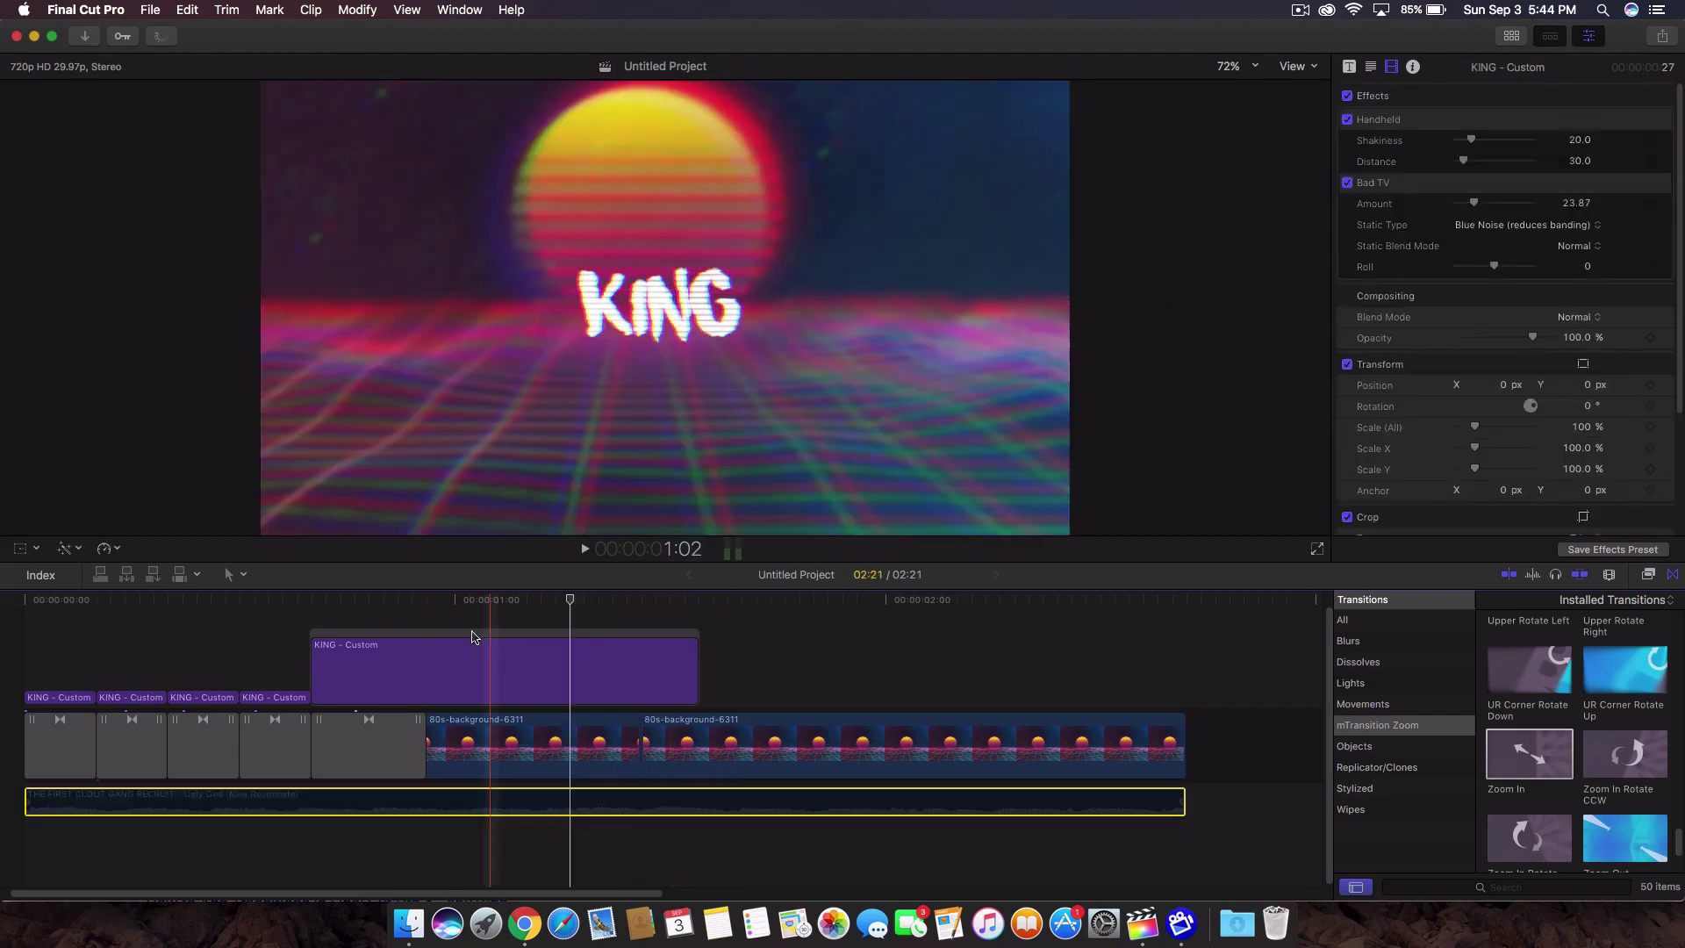
left_click(640, 672)
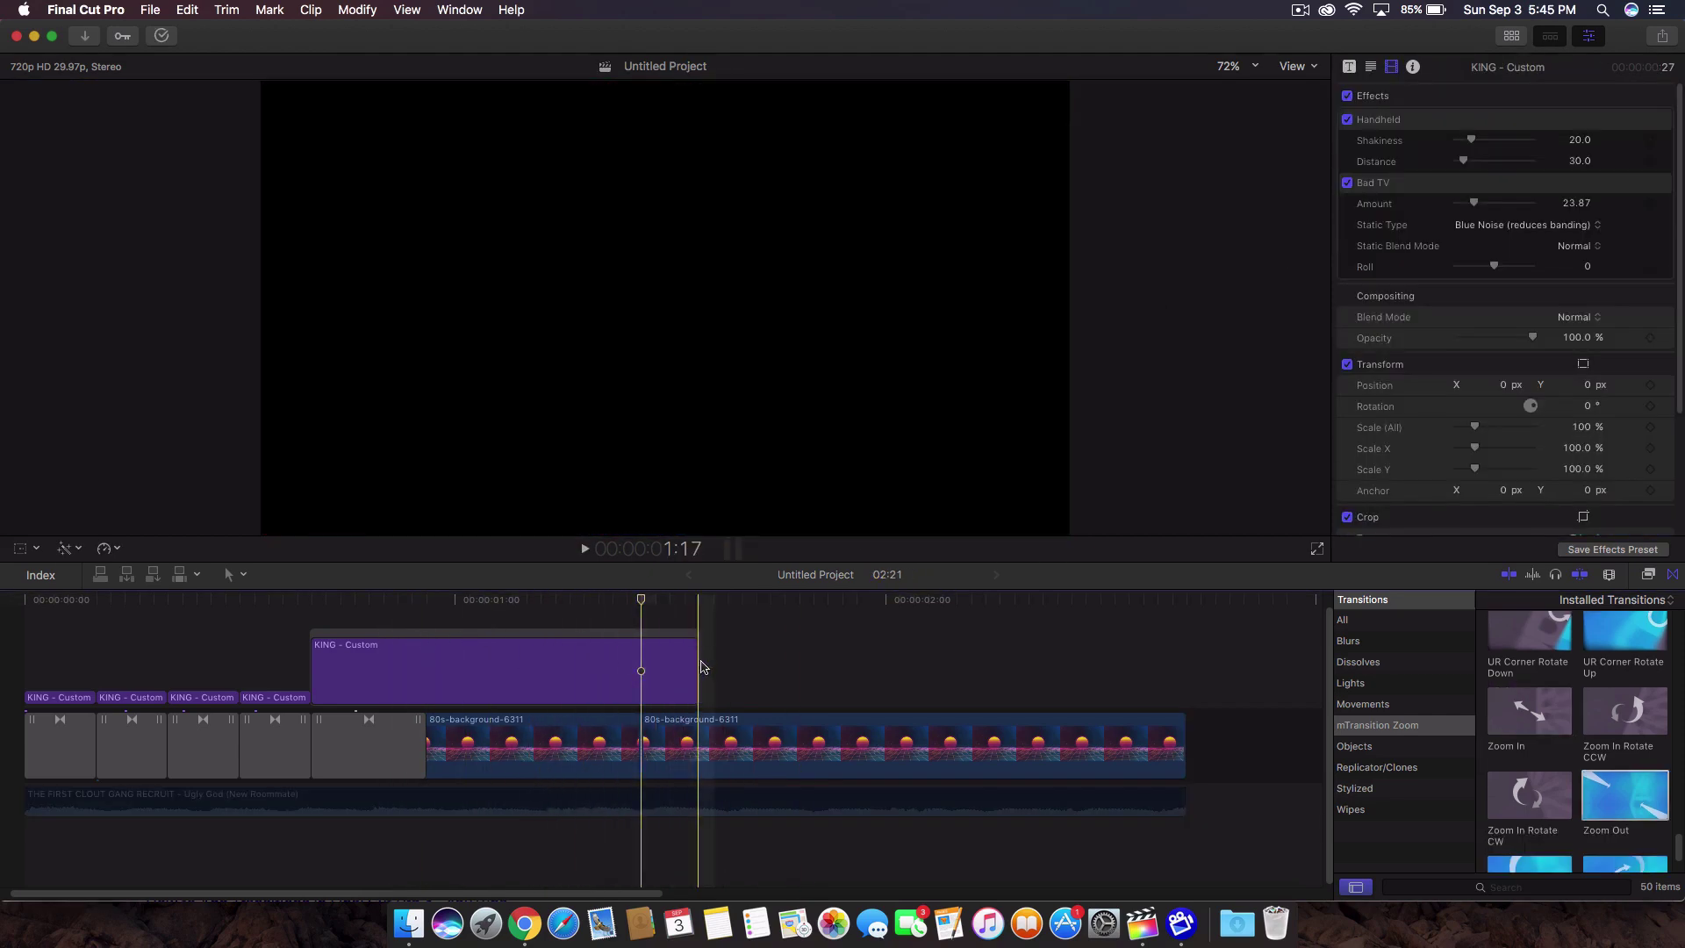
Put a Zoom In transition on the end of the KING title
left_click(666, 733)
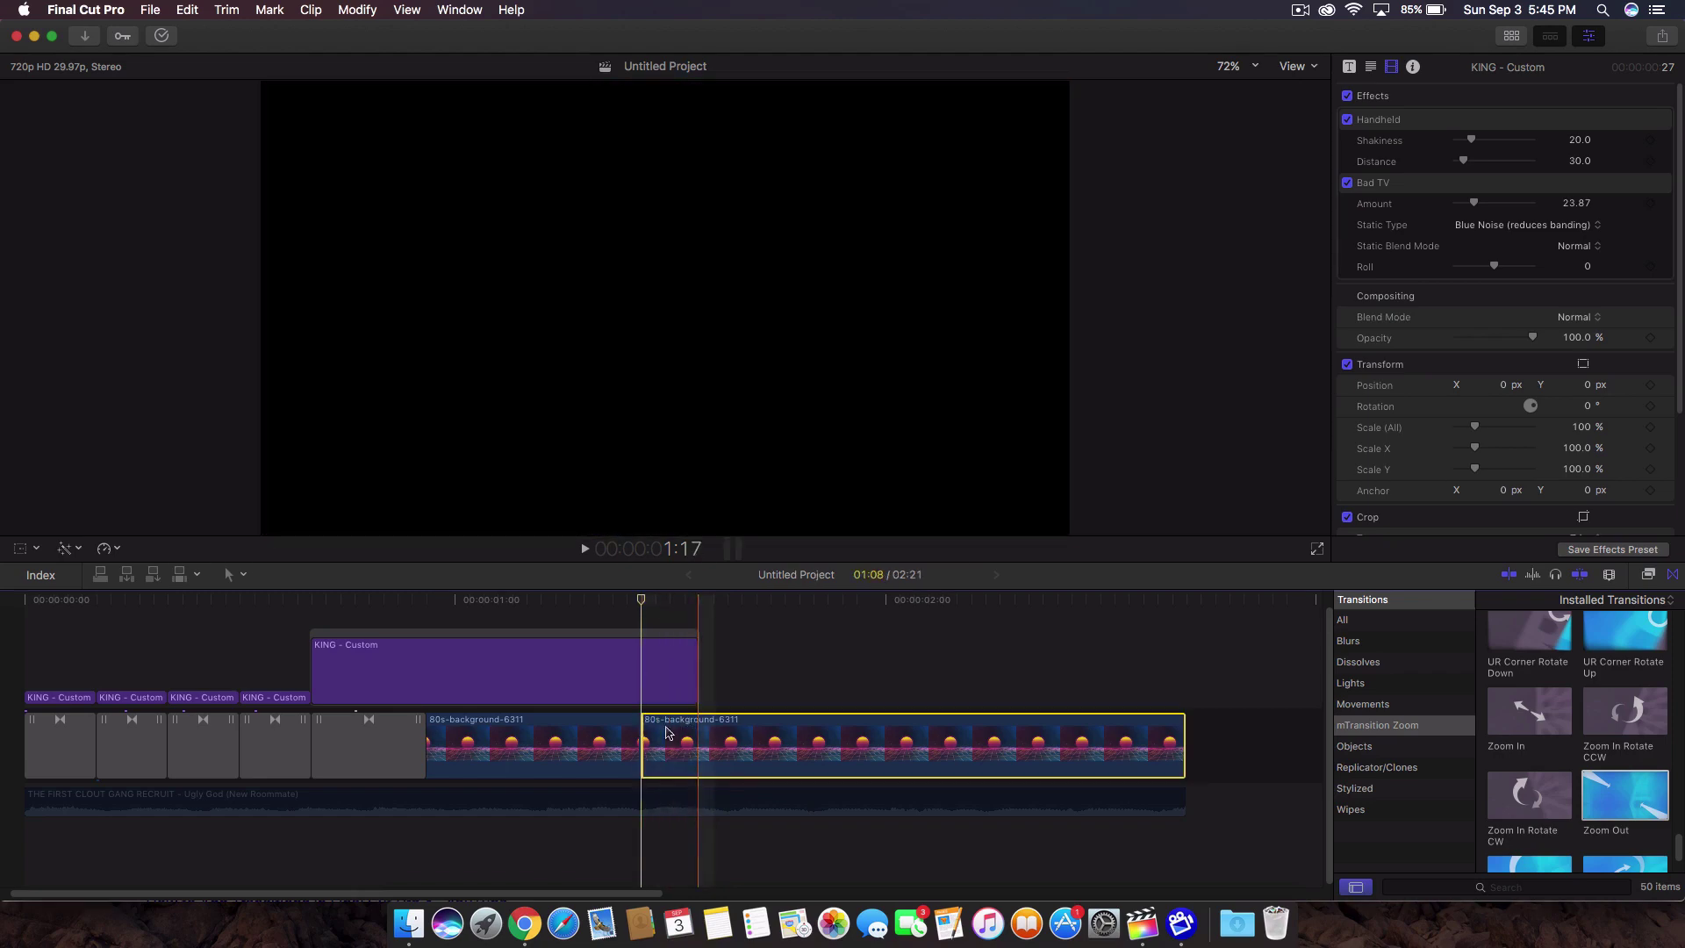
left_click(648, 652)
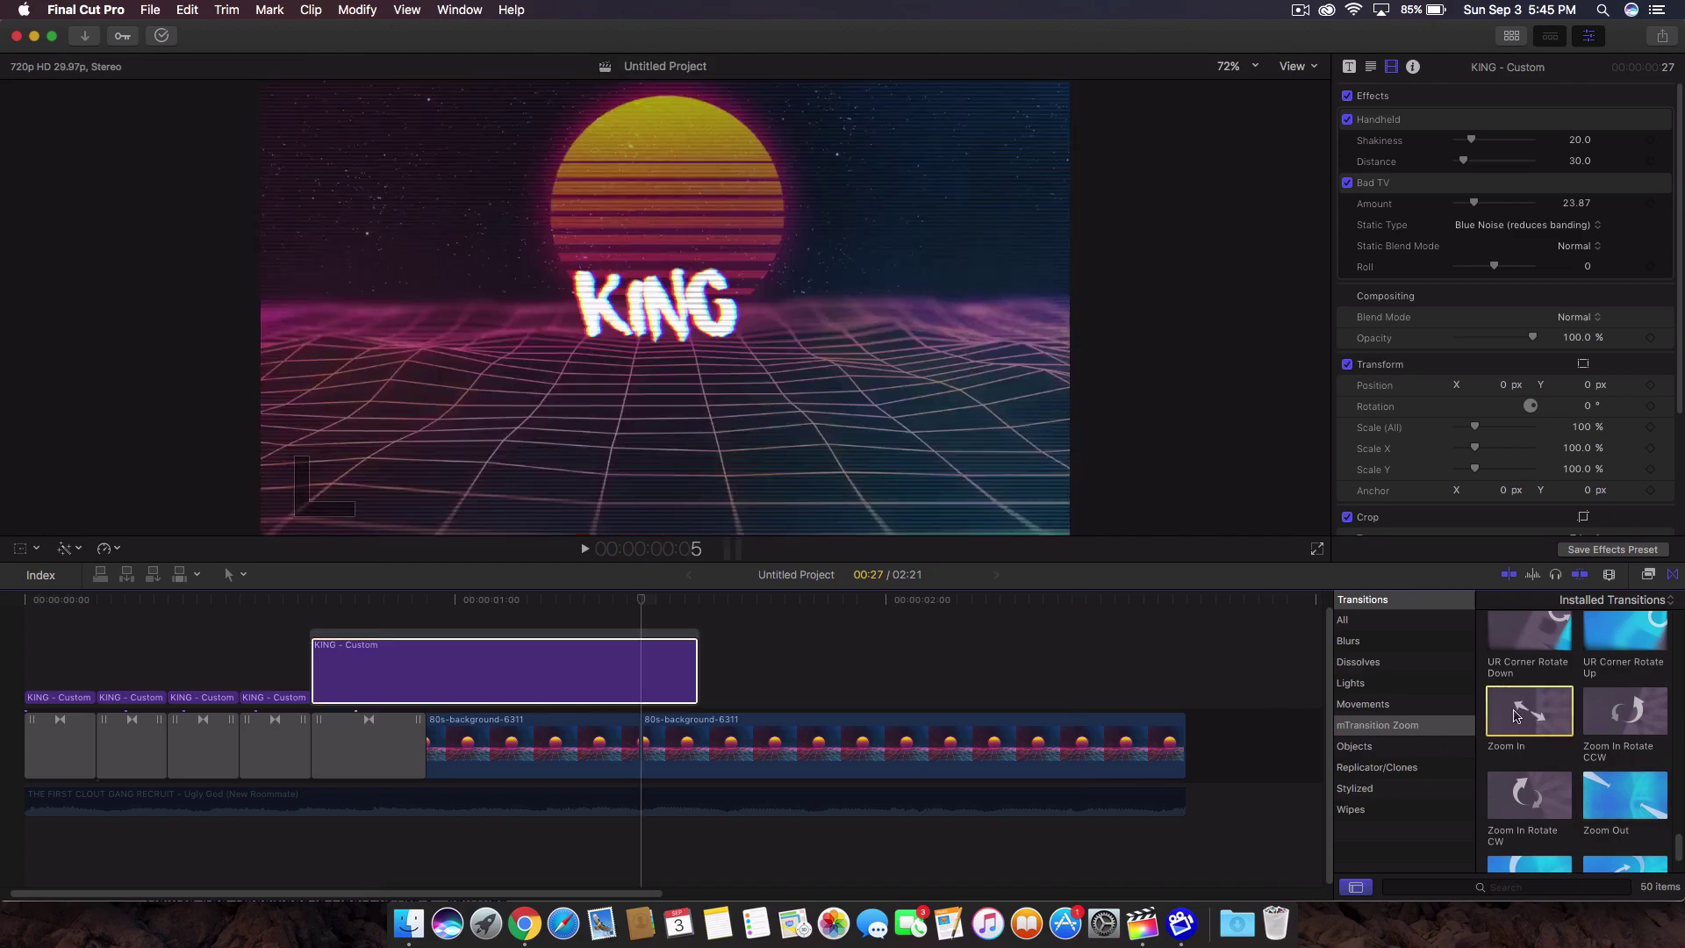
left_click_drag(1536, 713, 665, 689)
Keyframe the title's Gaussian blur Amount at 0 at 1:13 and 50 at 1:17
key("super+5")
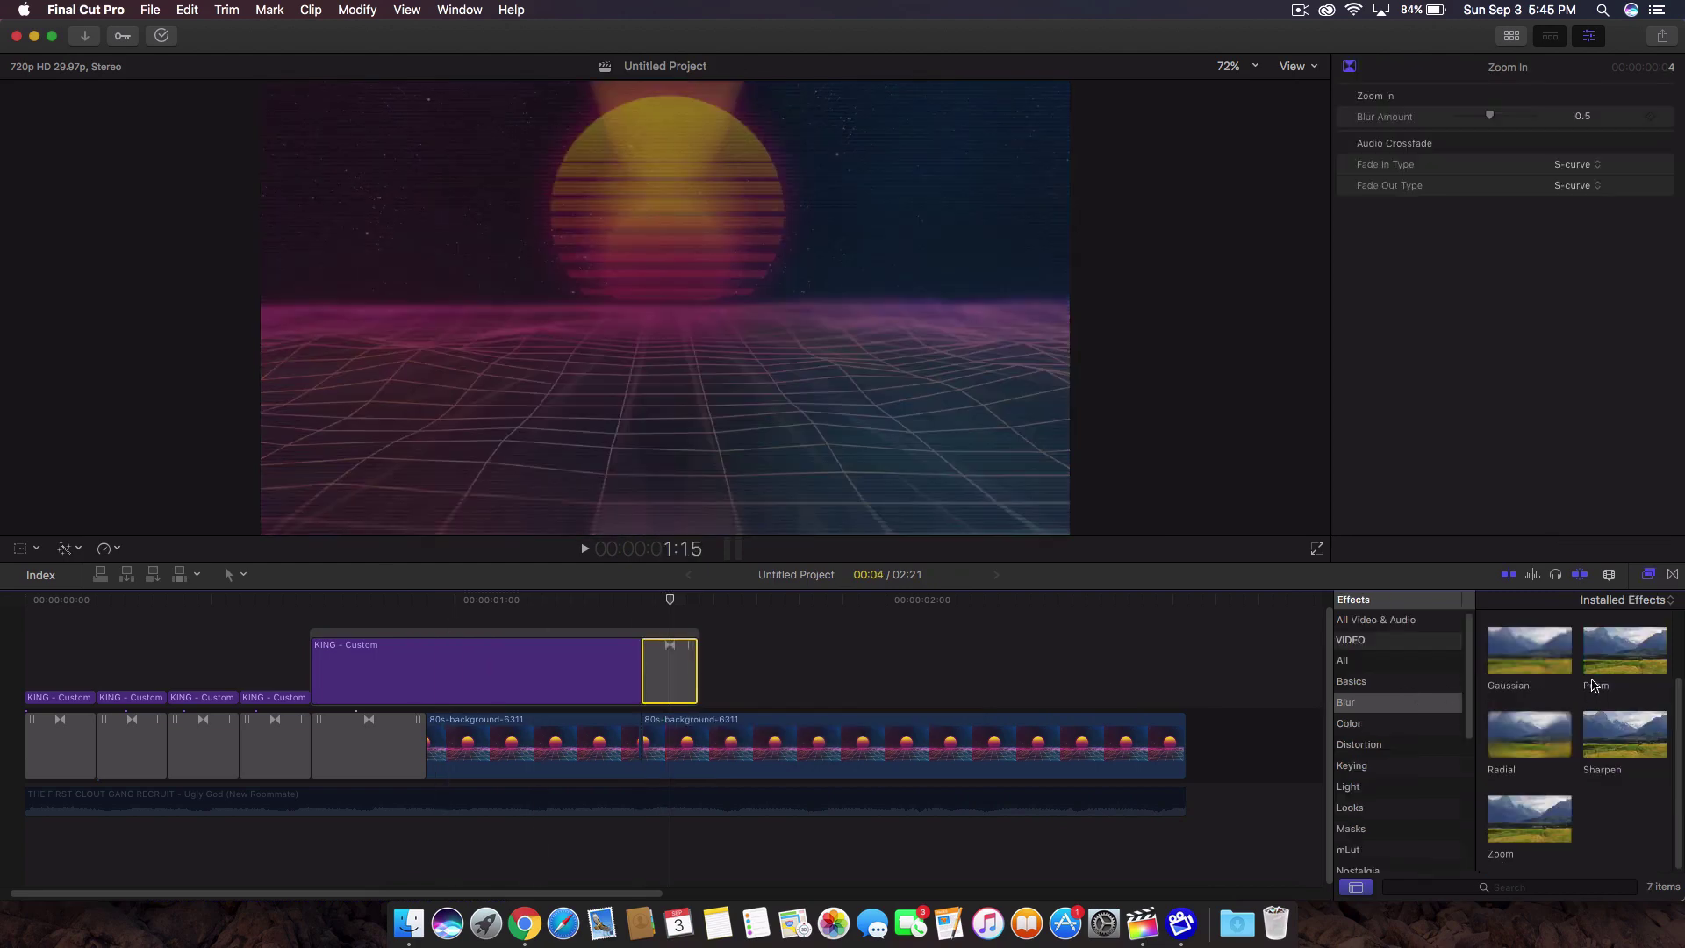
left_click_drag(1529, 649, 611, 668)
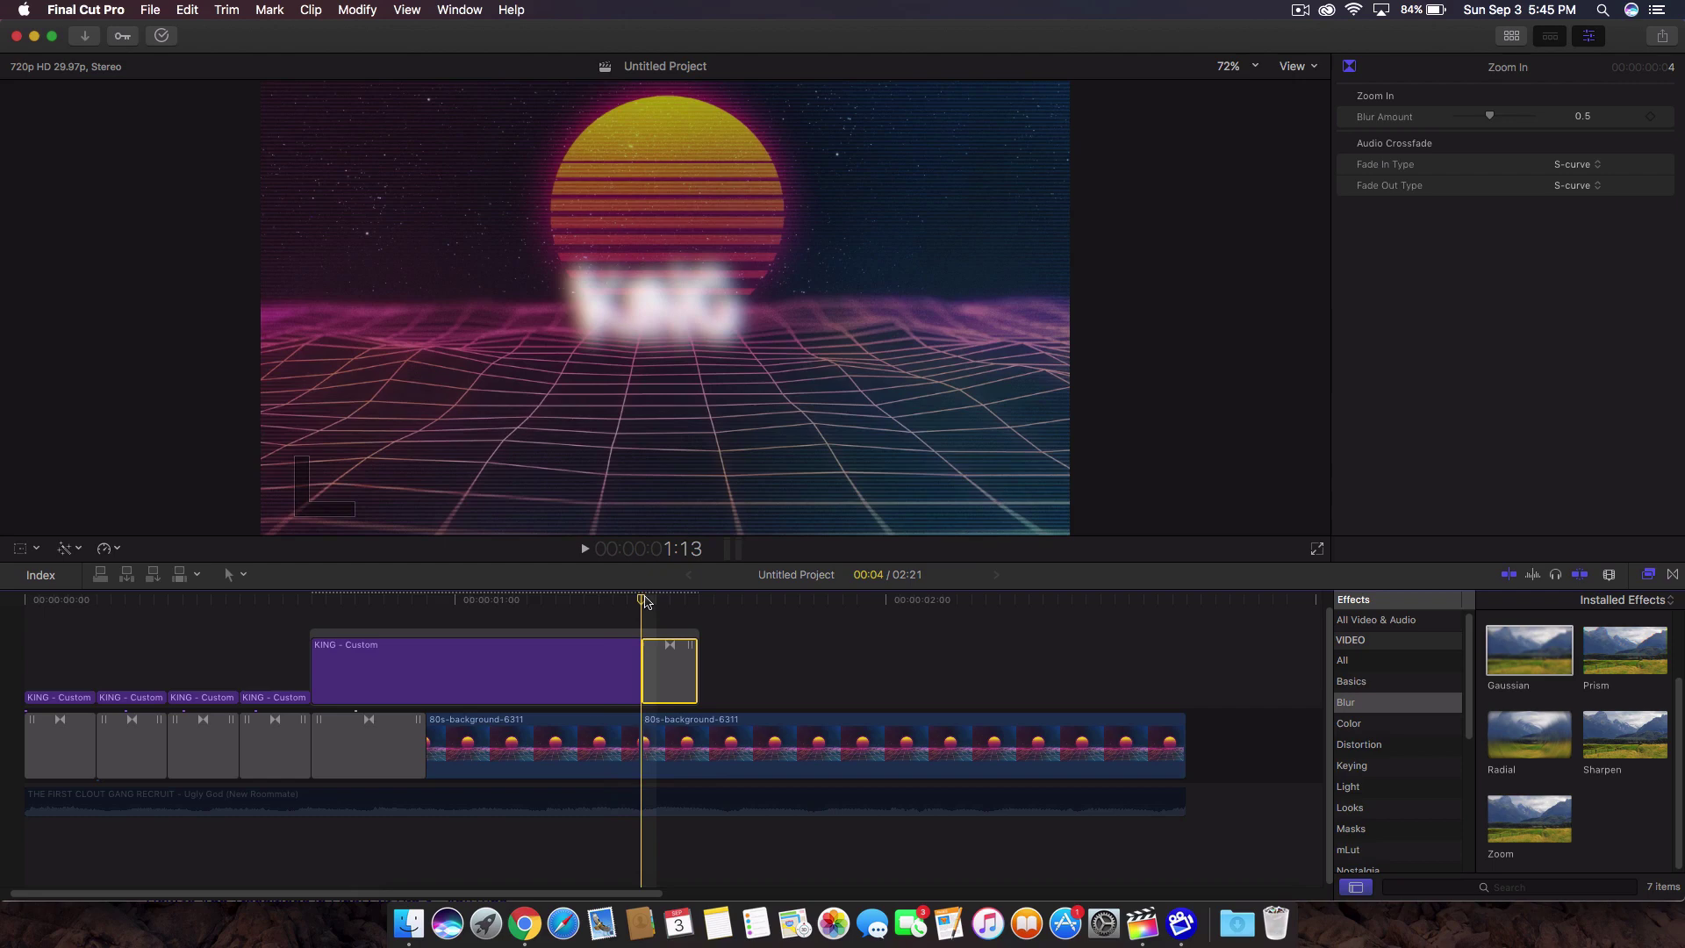
left_click(566, 676)
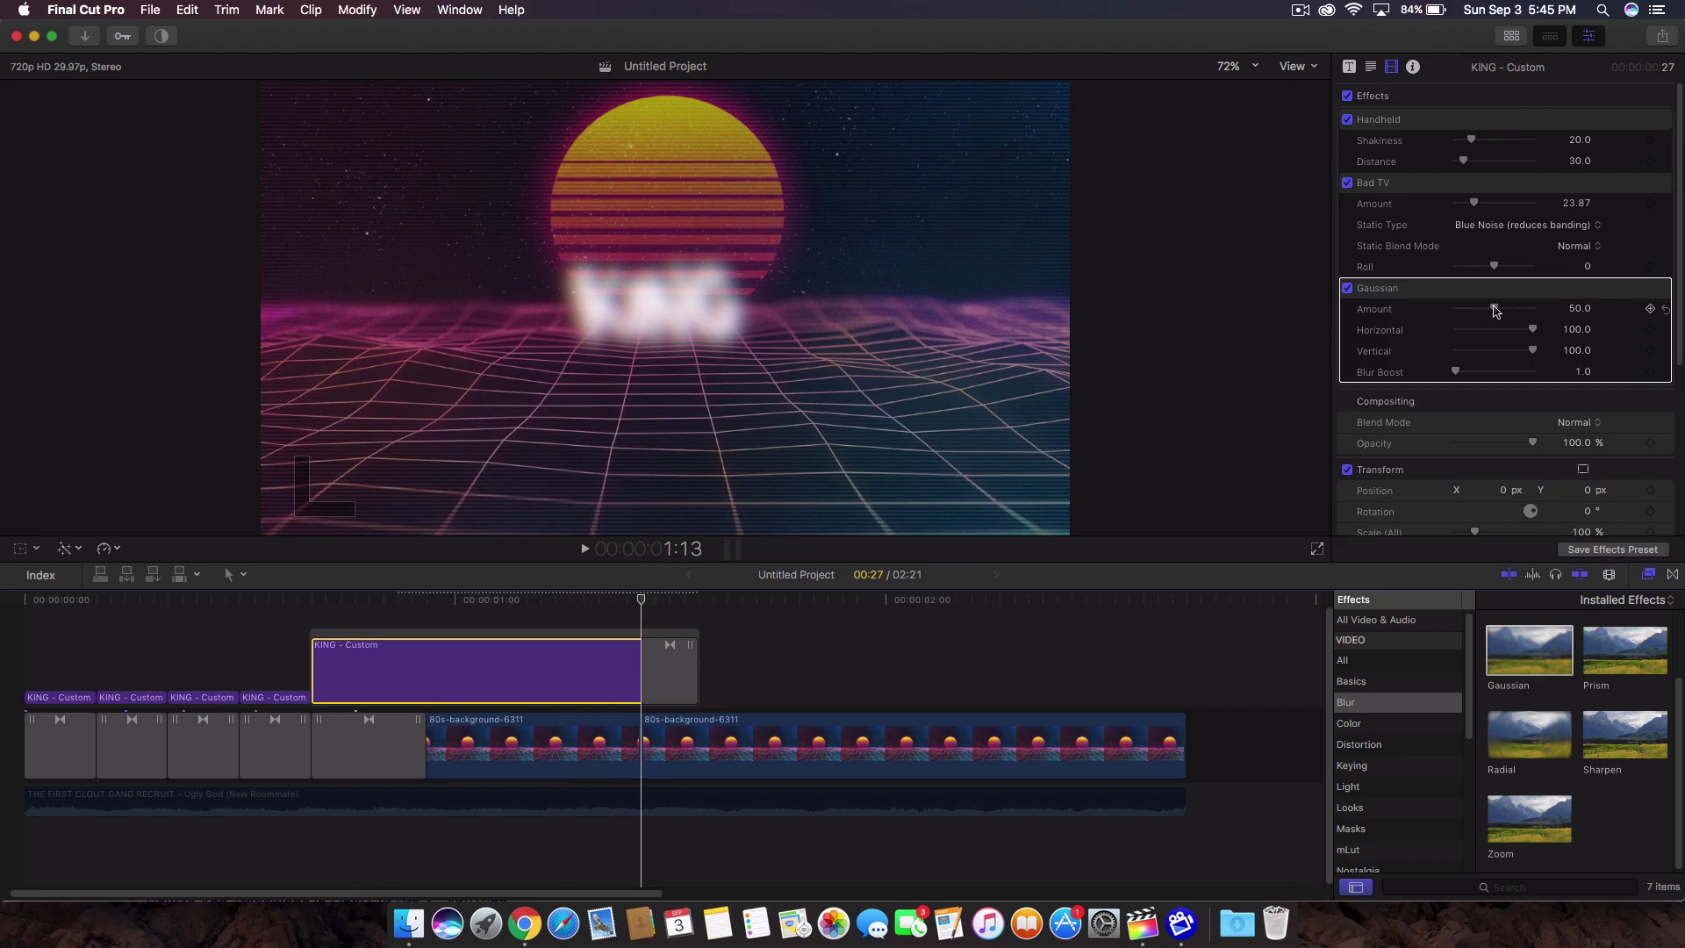
left_click_drag(1496, 310, 1393, 309)
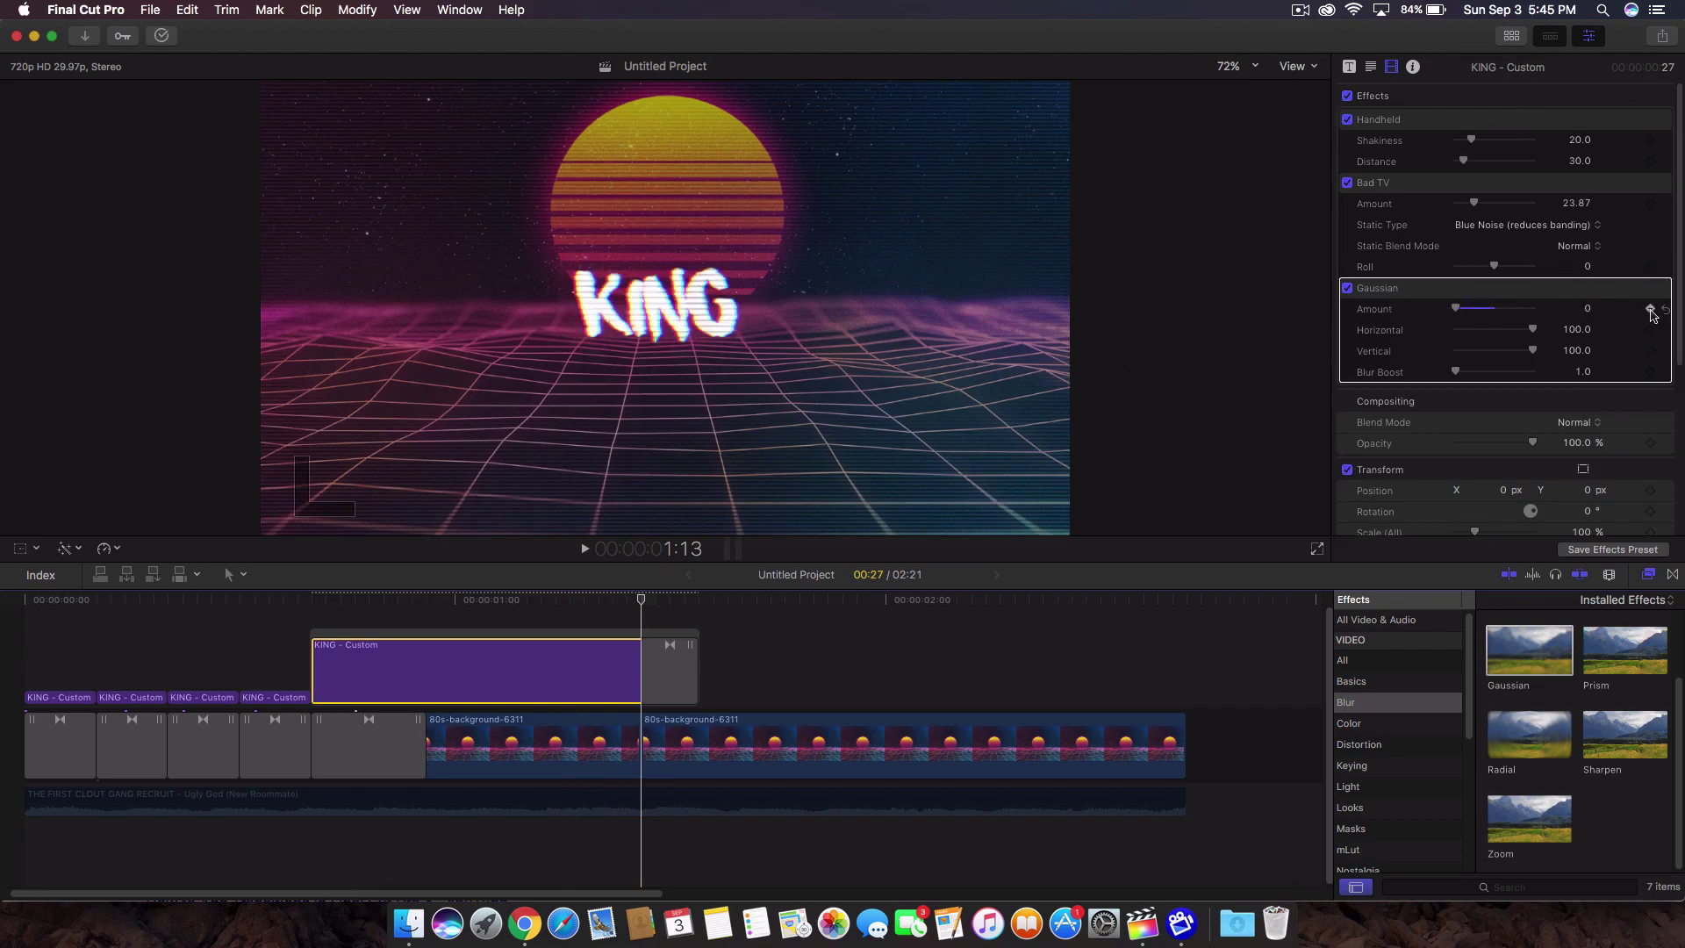
left_click(698, 604)
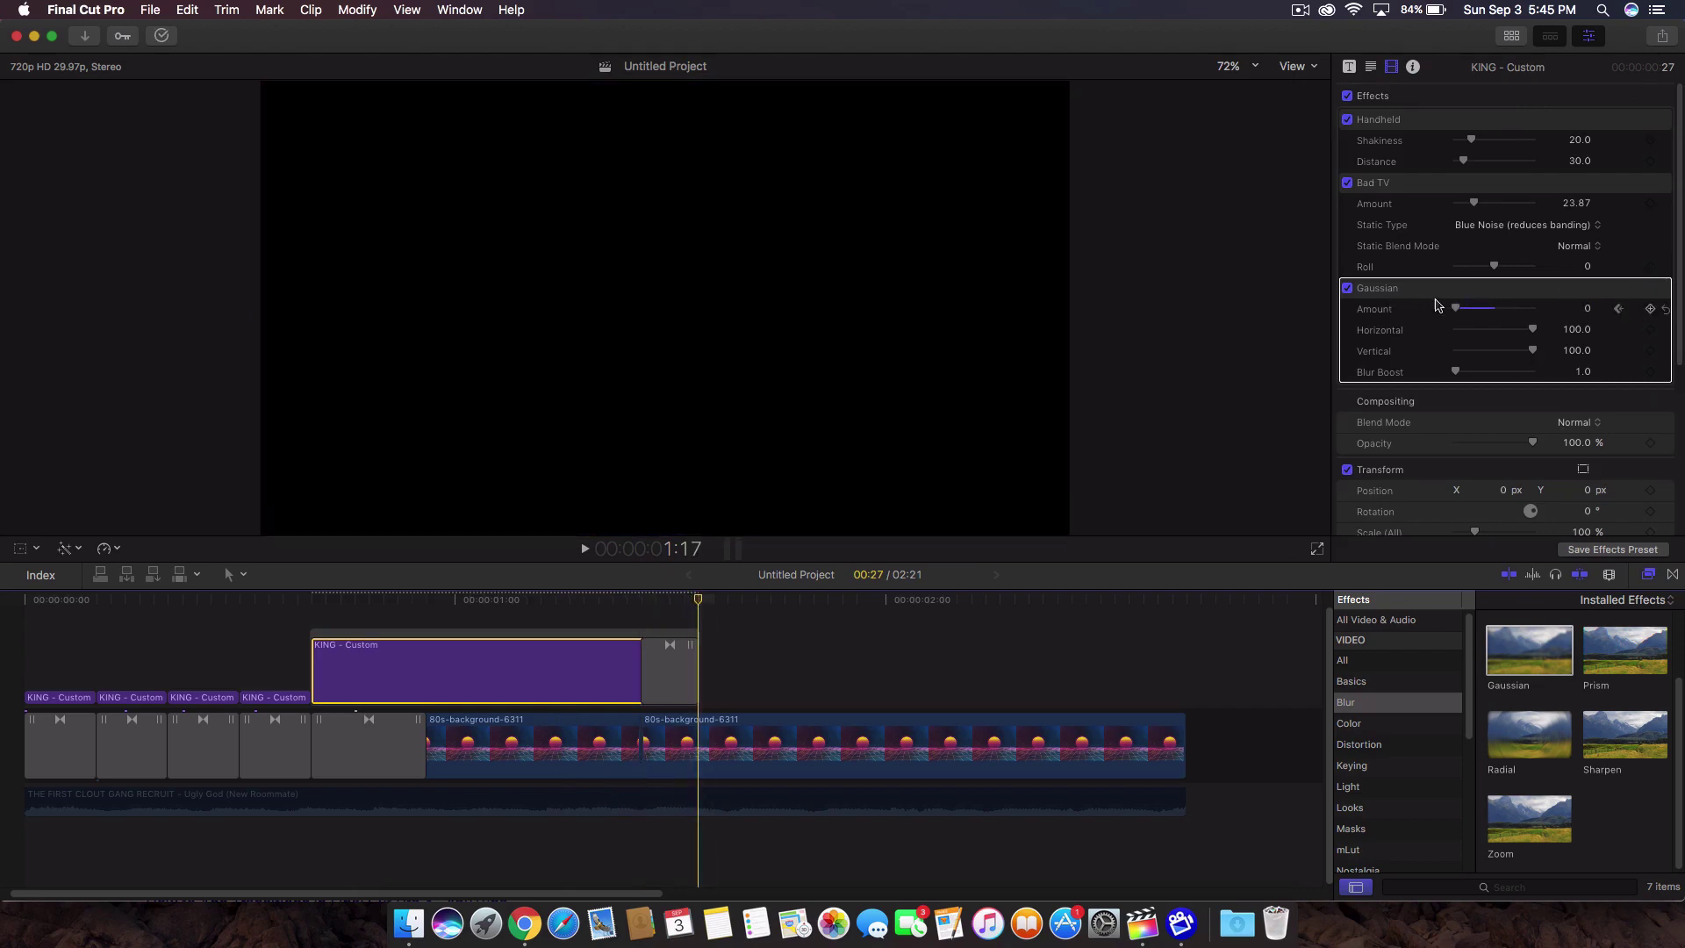
key("Tab")
left_click(1587, 309)
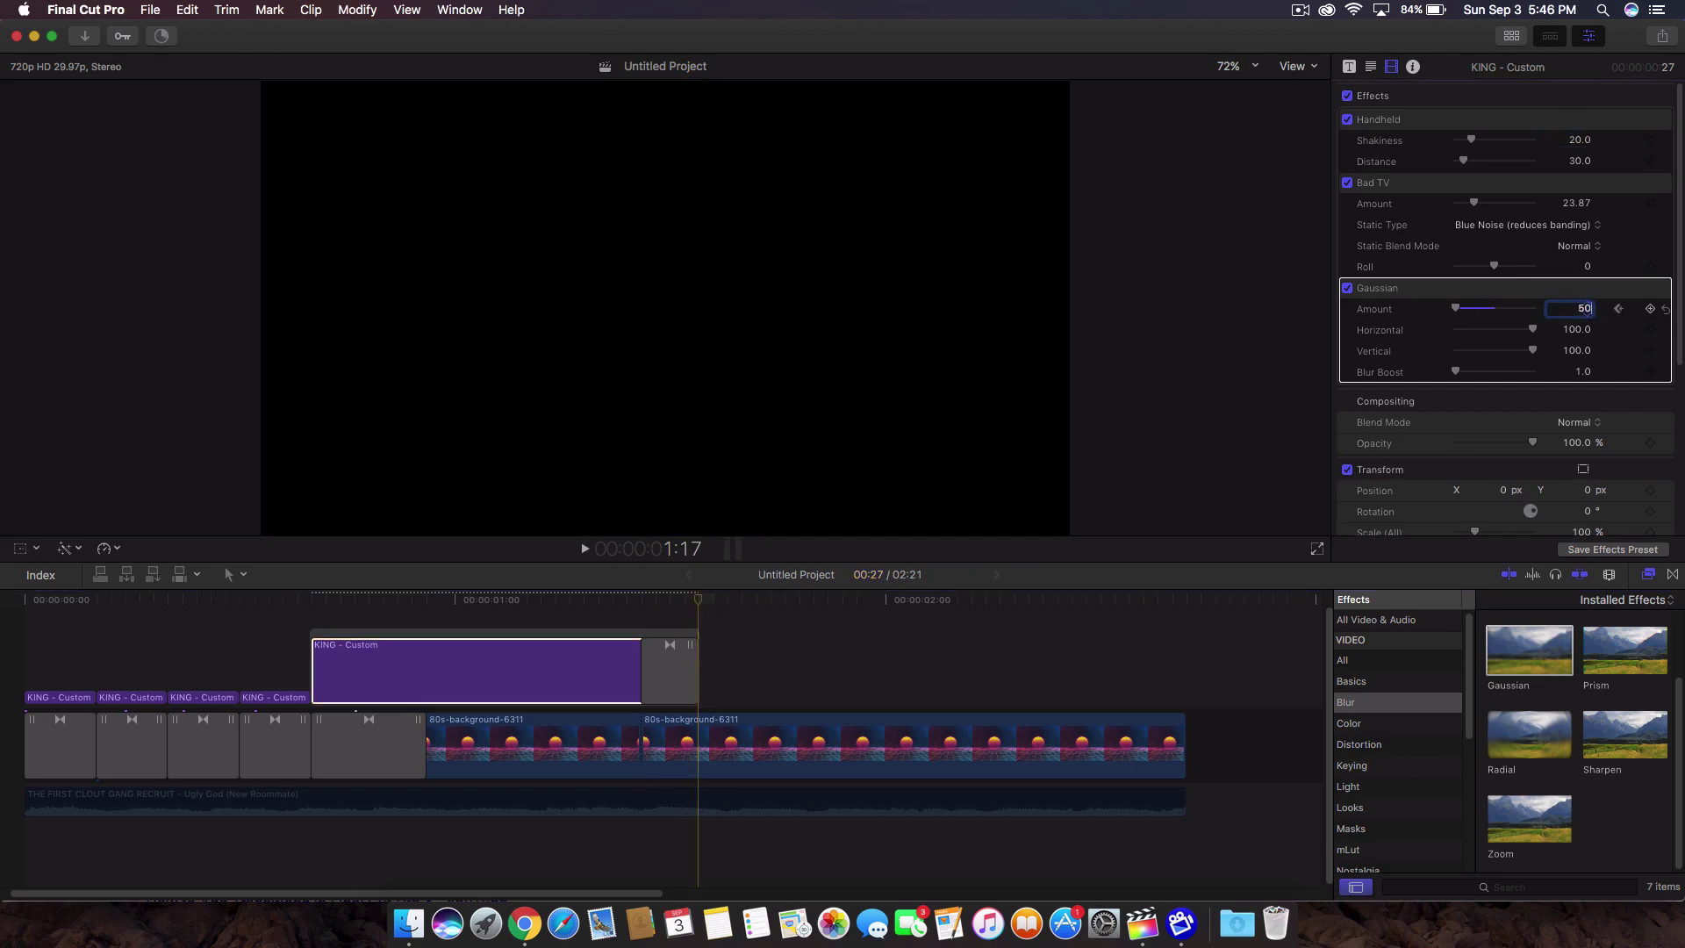
key("Return")
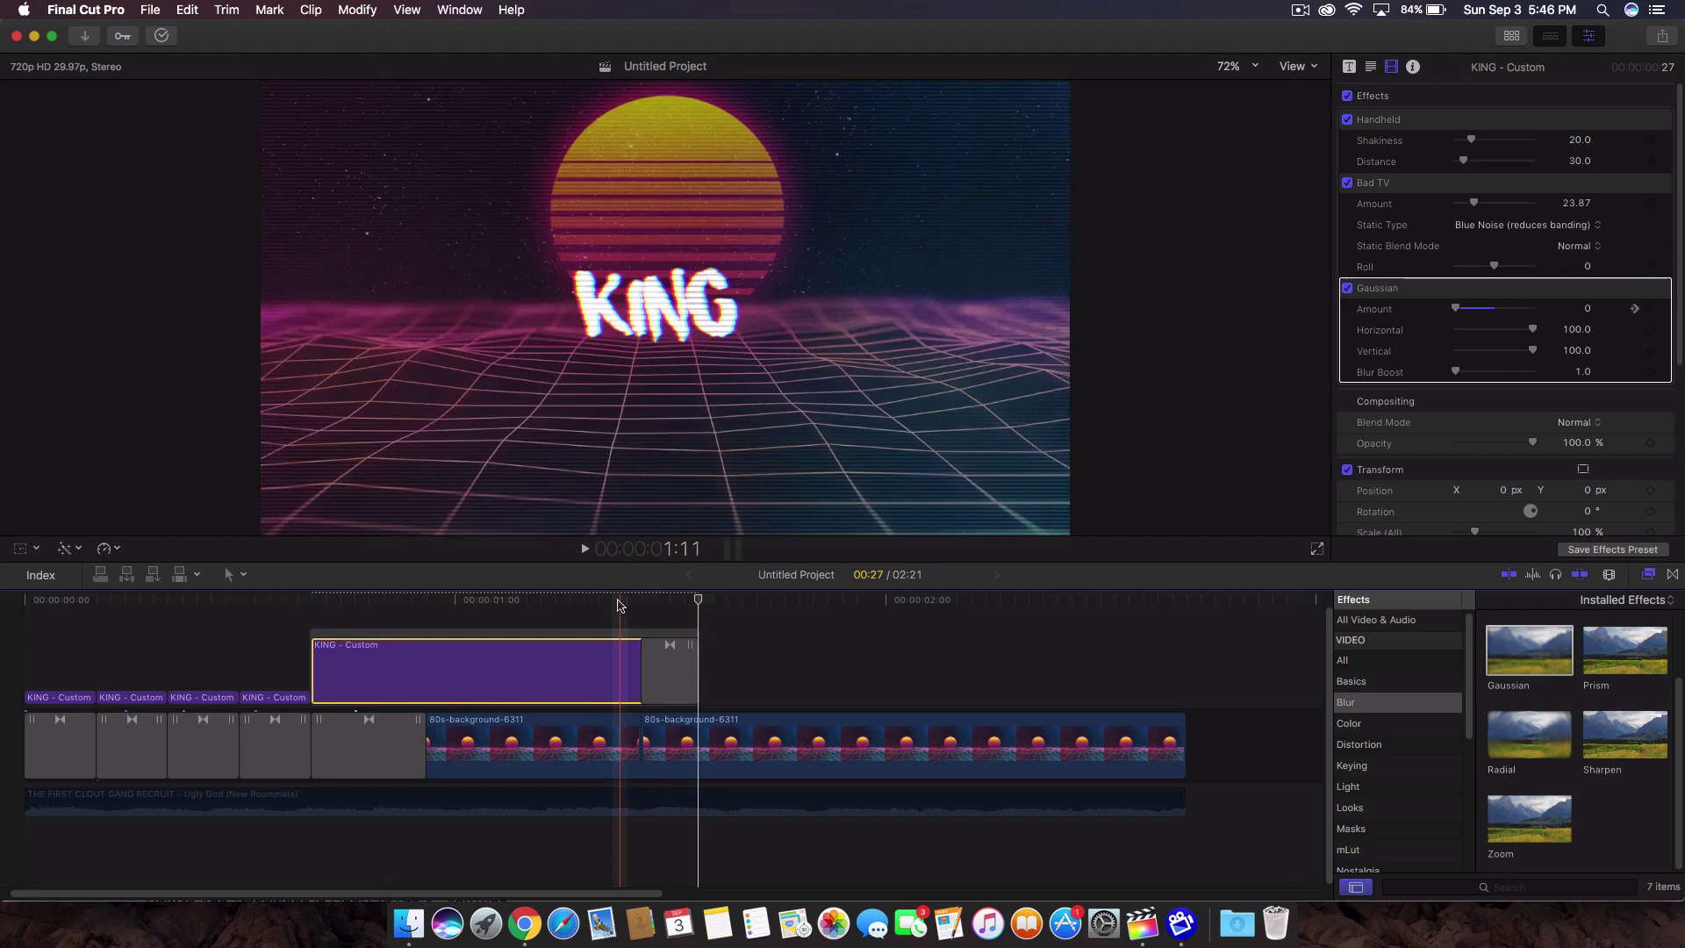
Preview the blur ramp and Zoom In transition, then return the playhead to 0:00
left_click(617, 599)
left_click_drag(620, 602, 675, 601)
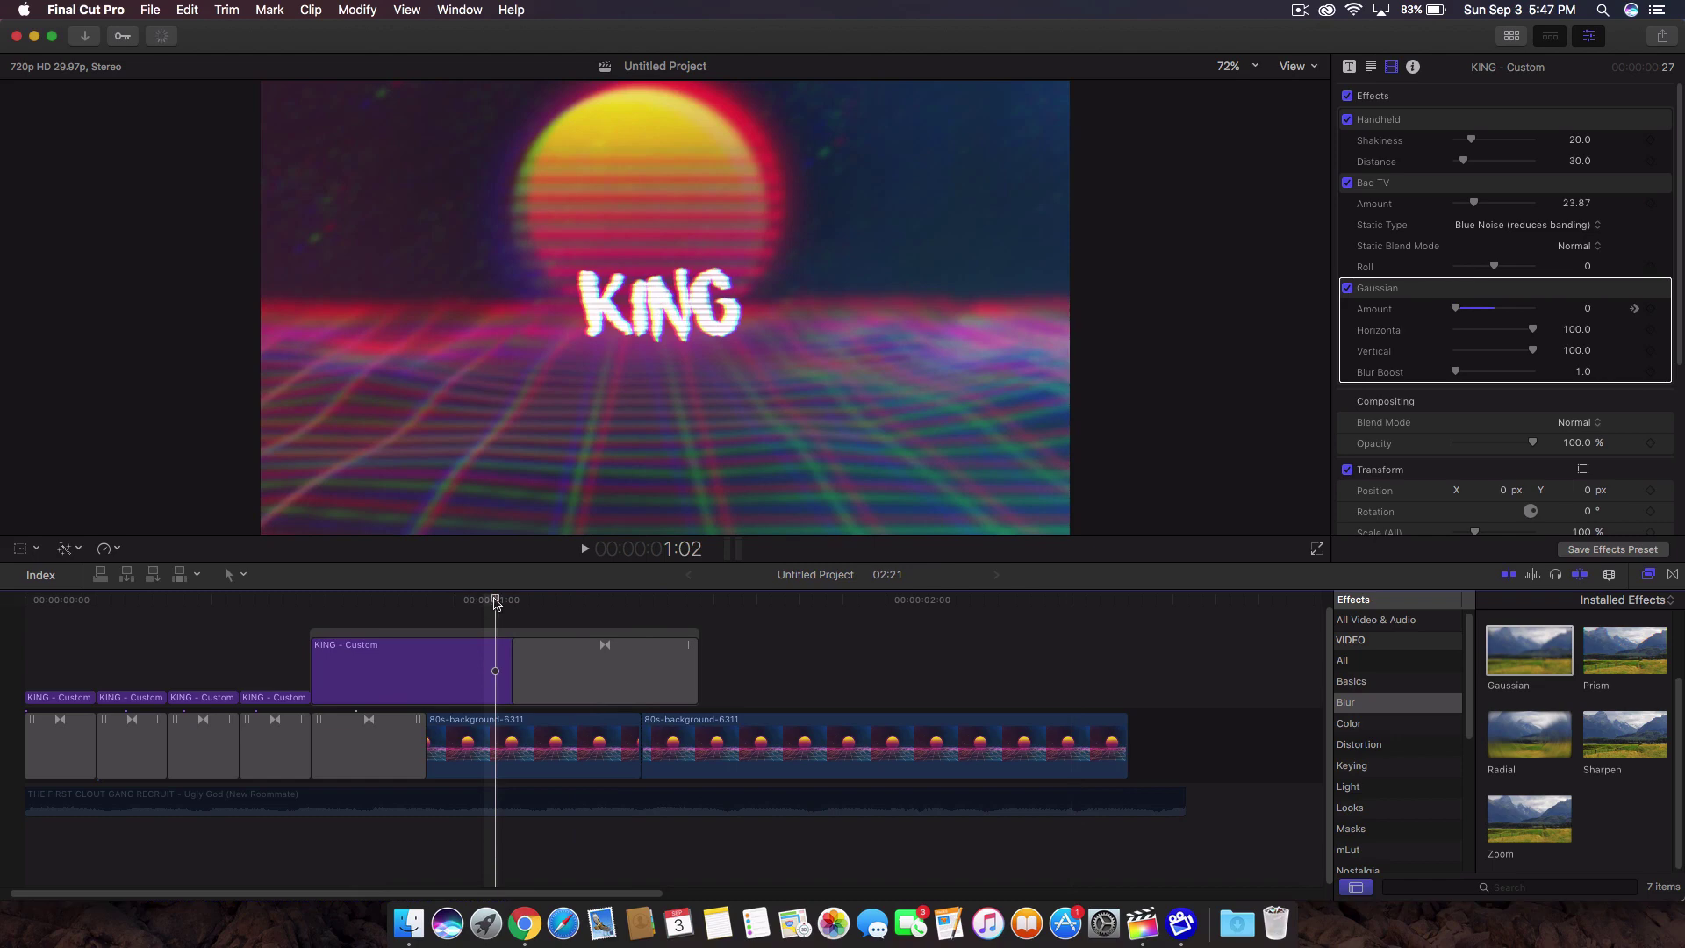
mouse_move(480, 597)
left_mouse_down()
mouse_move(444, 601)
mouse_move(503, 617)
left_mouse_up()
left_click(585, 665)
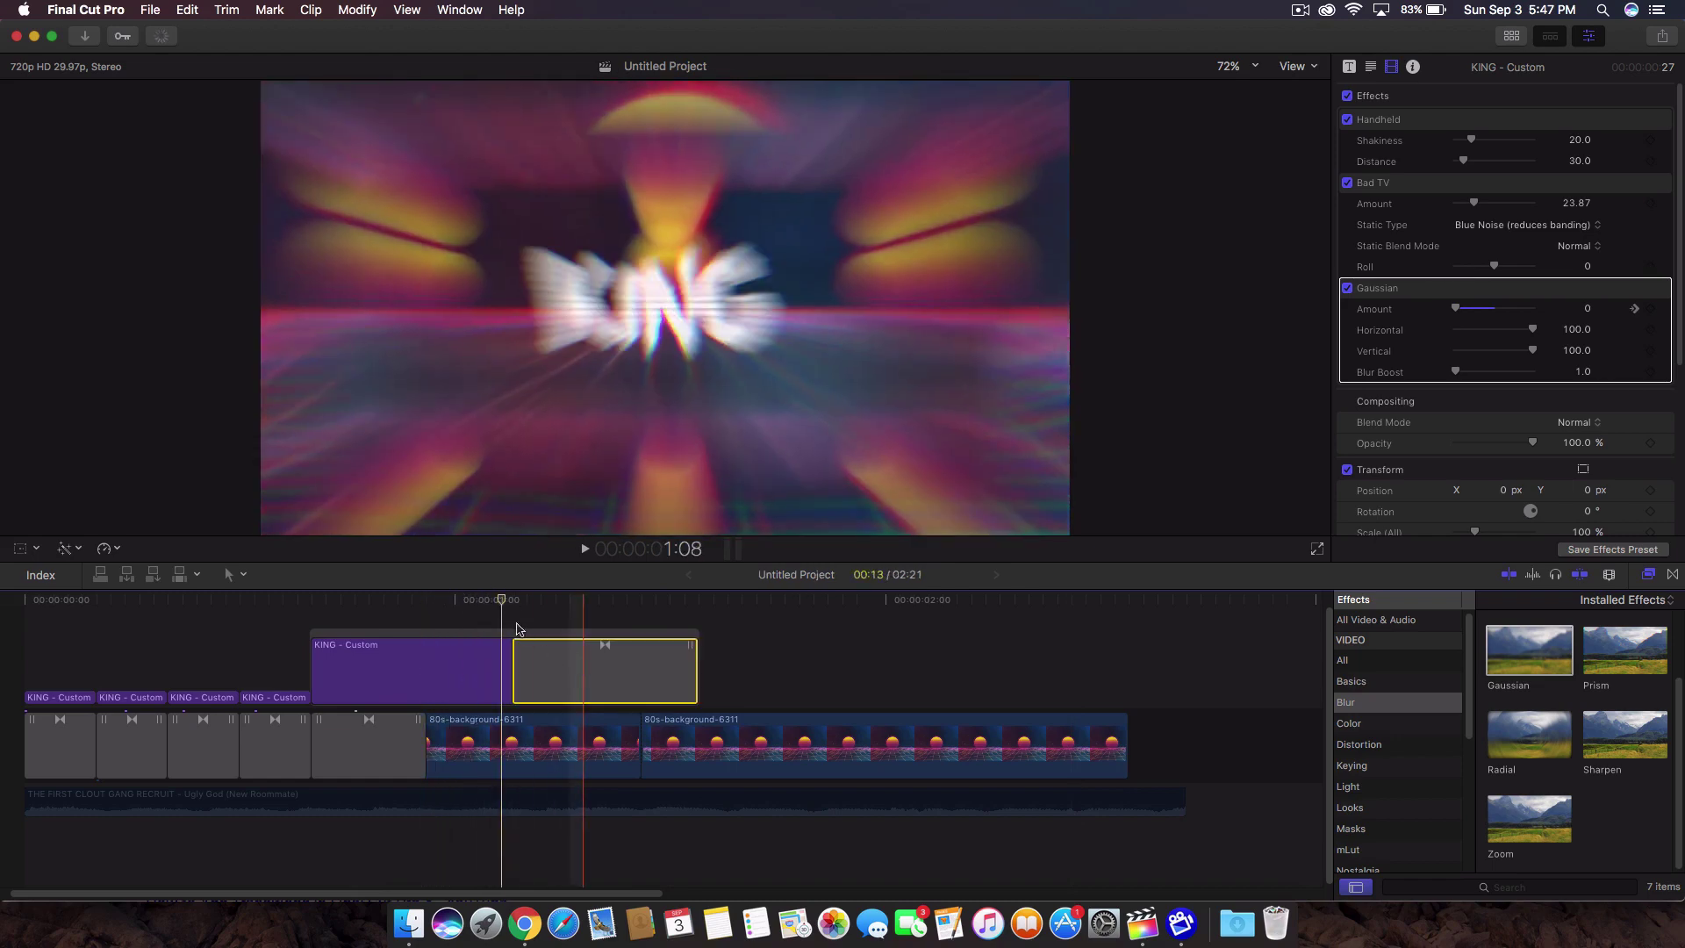
scroll(518, 628, "right", 2)
left_click(661, 602)
left_click(612, 809)
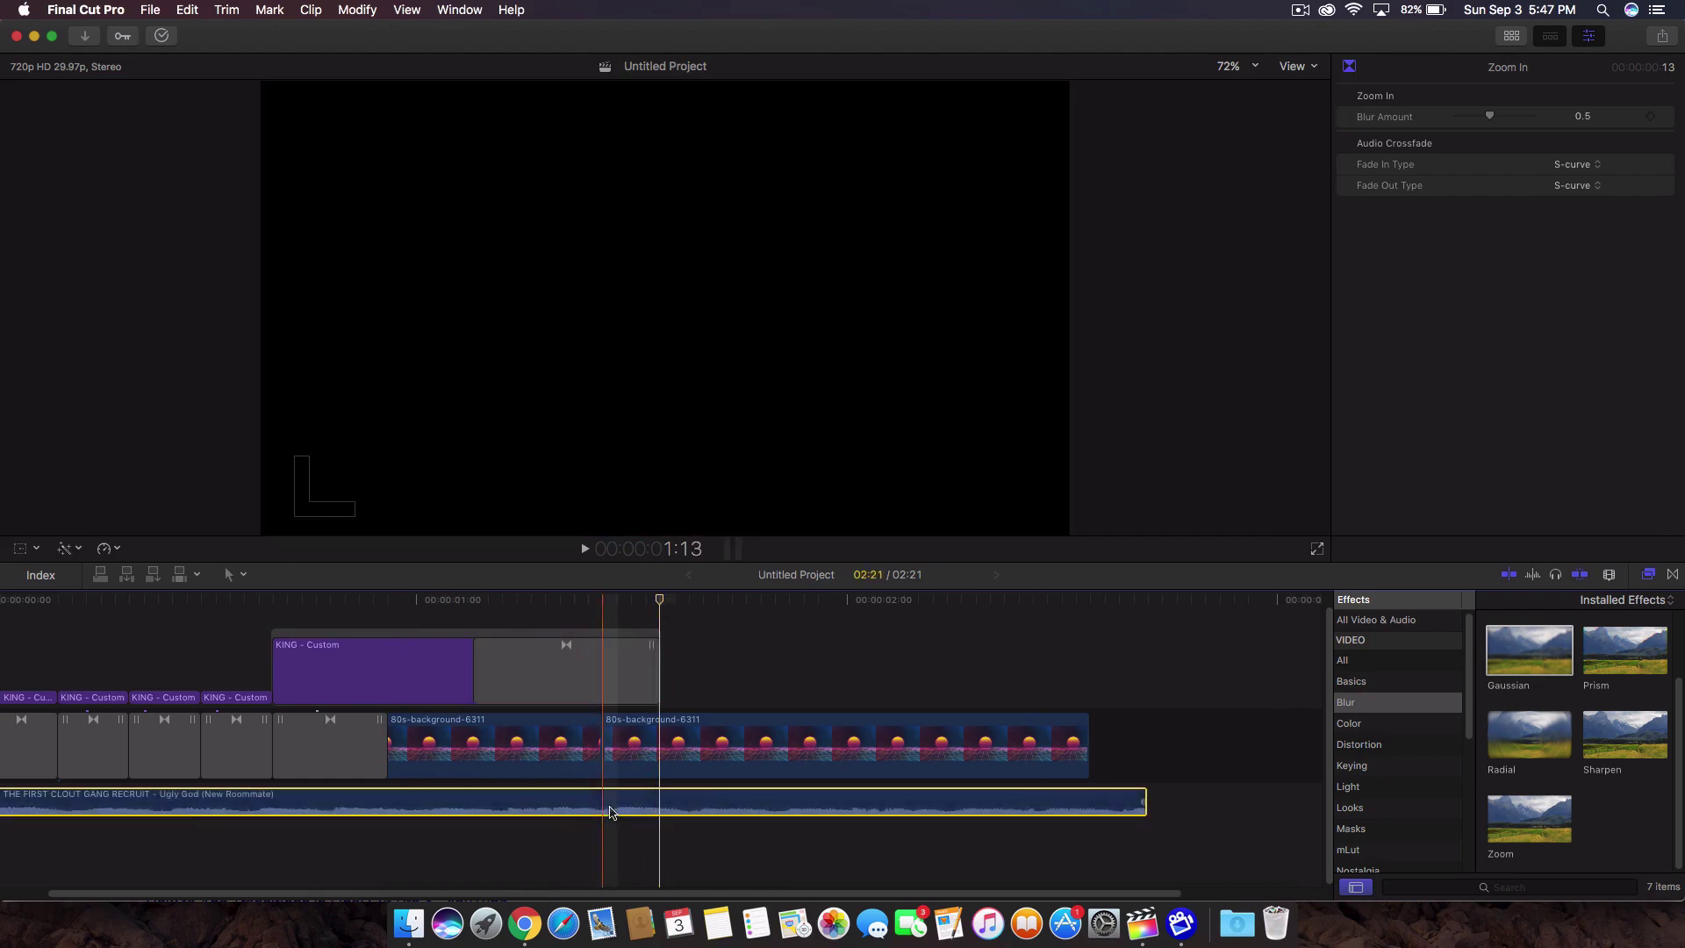
left_click_drag(659, 599, 29, 598)
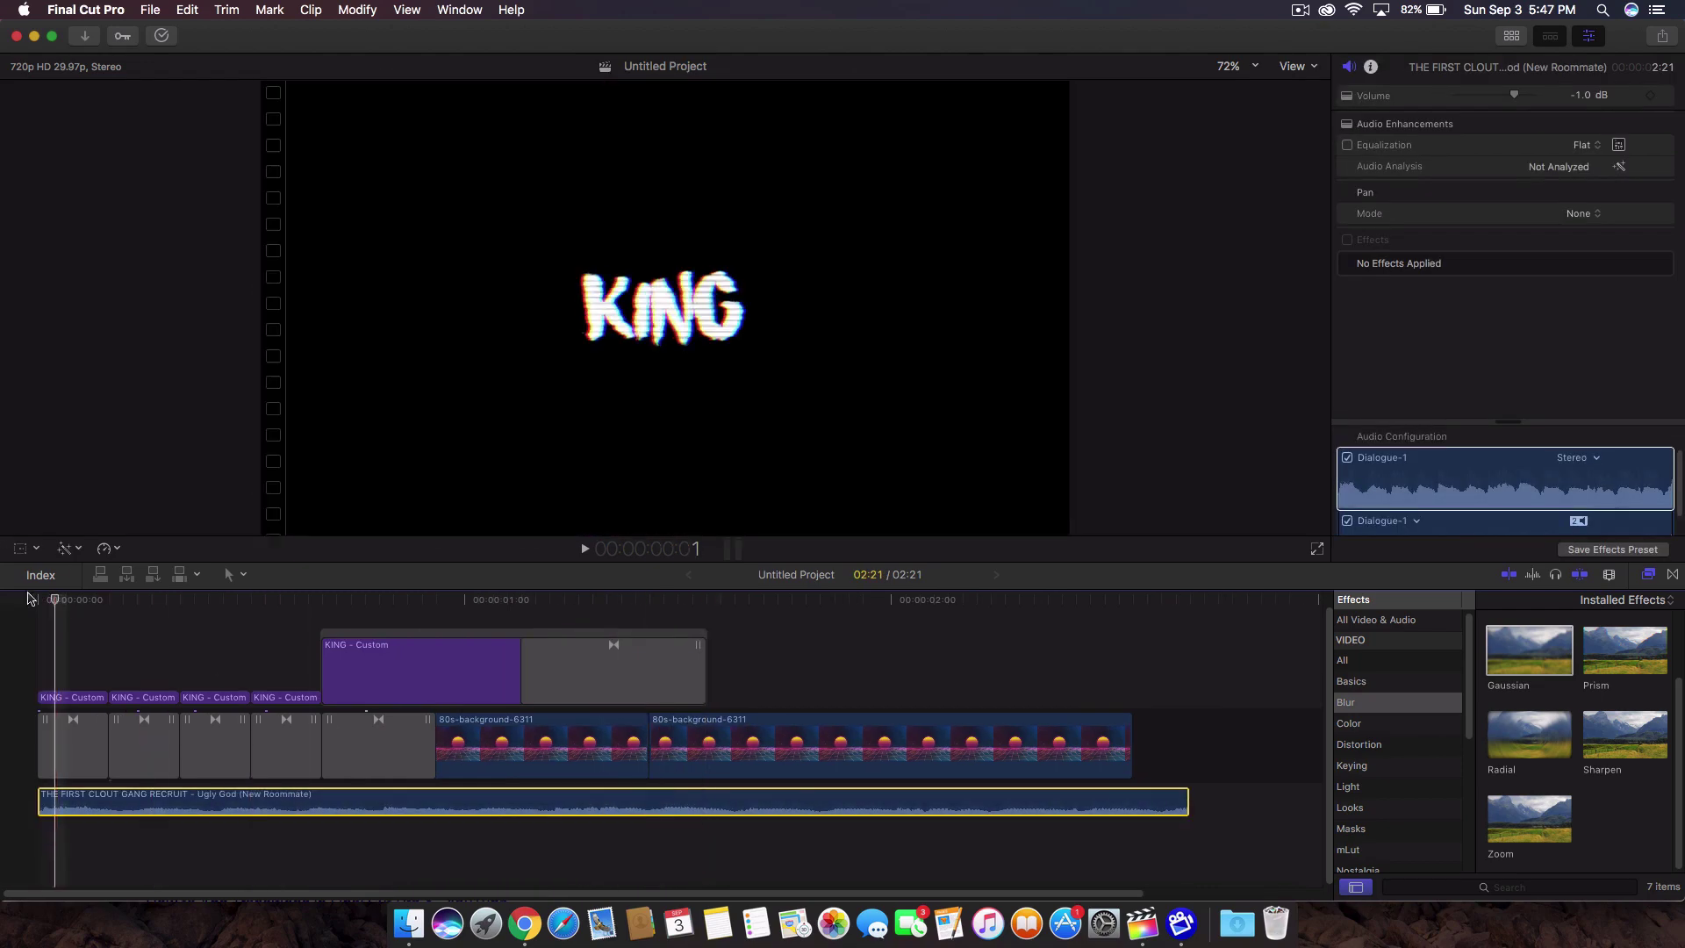
Hide the inspector to enlarge the viewer, then switch the browser to Transitions and back to Effects
left_click(1589, 39)
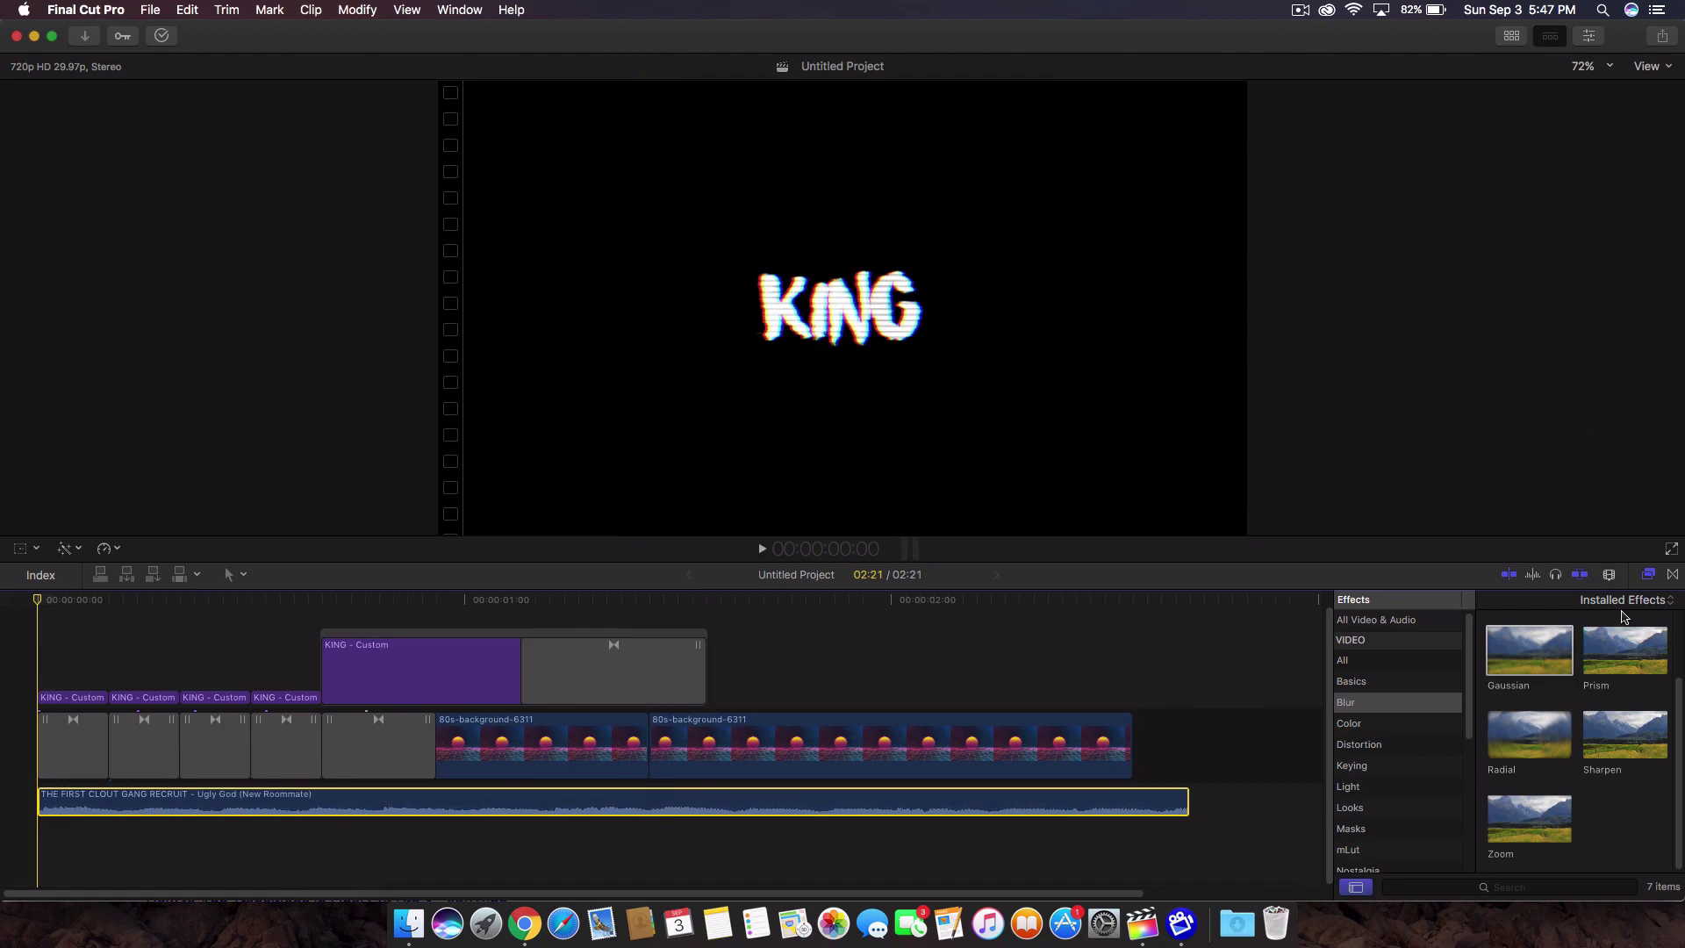
left_click(1671, 574)
left_click(1648, 575)
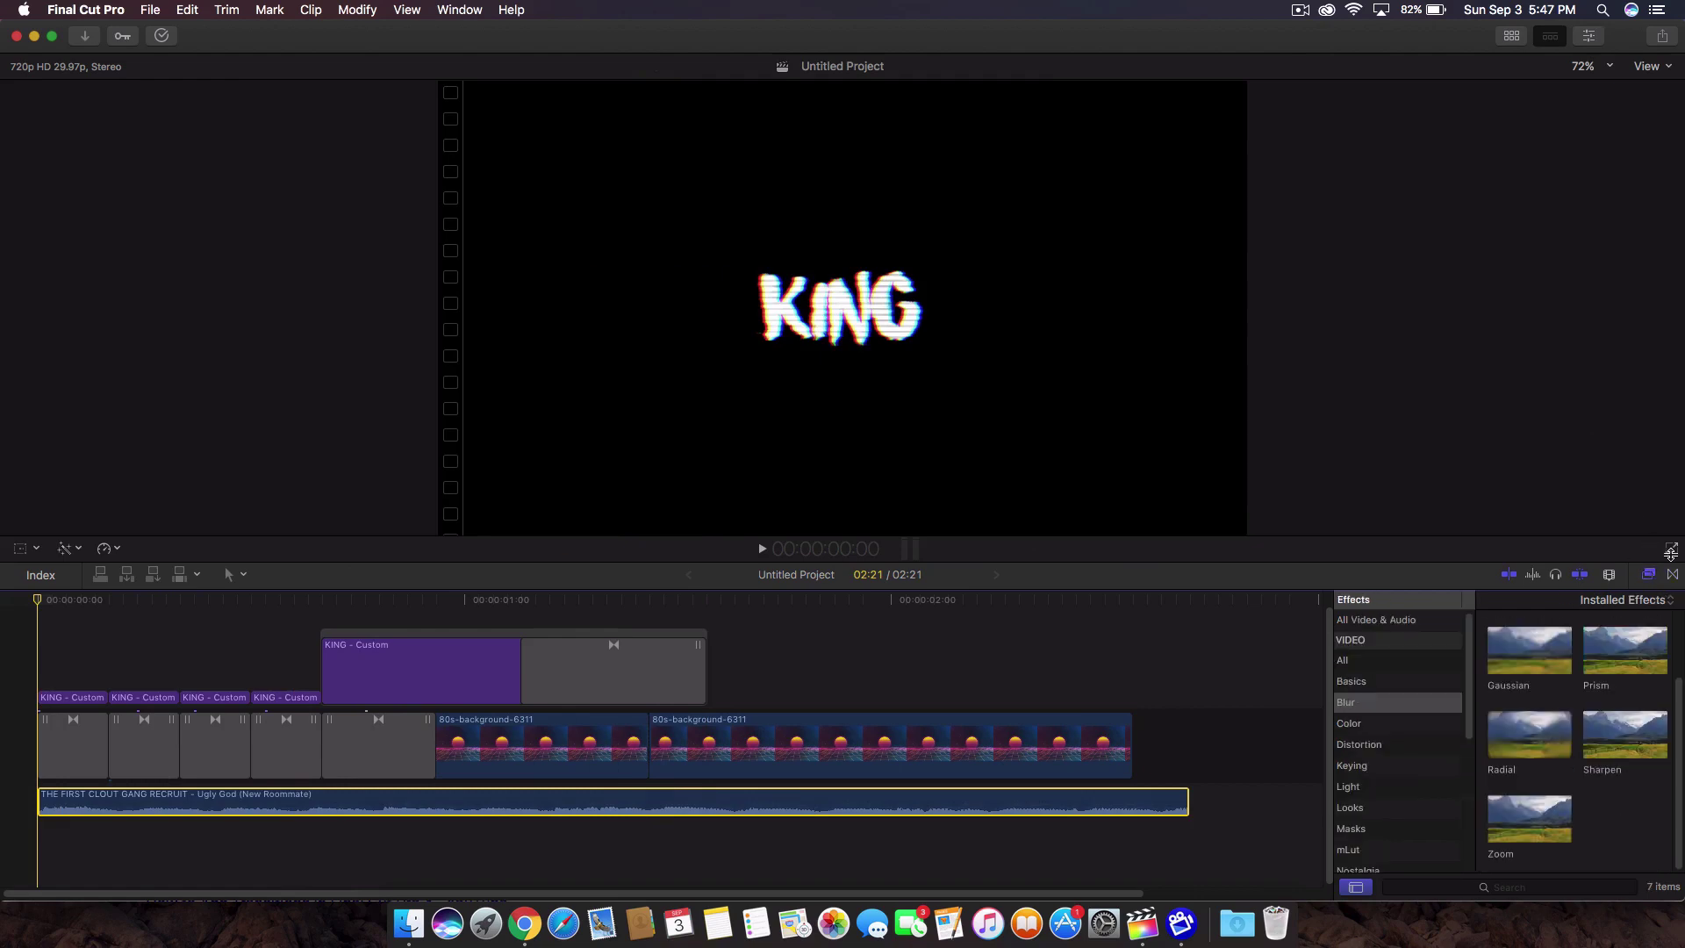